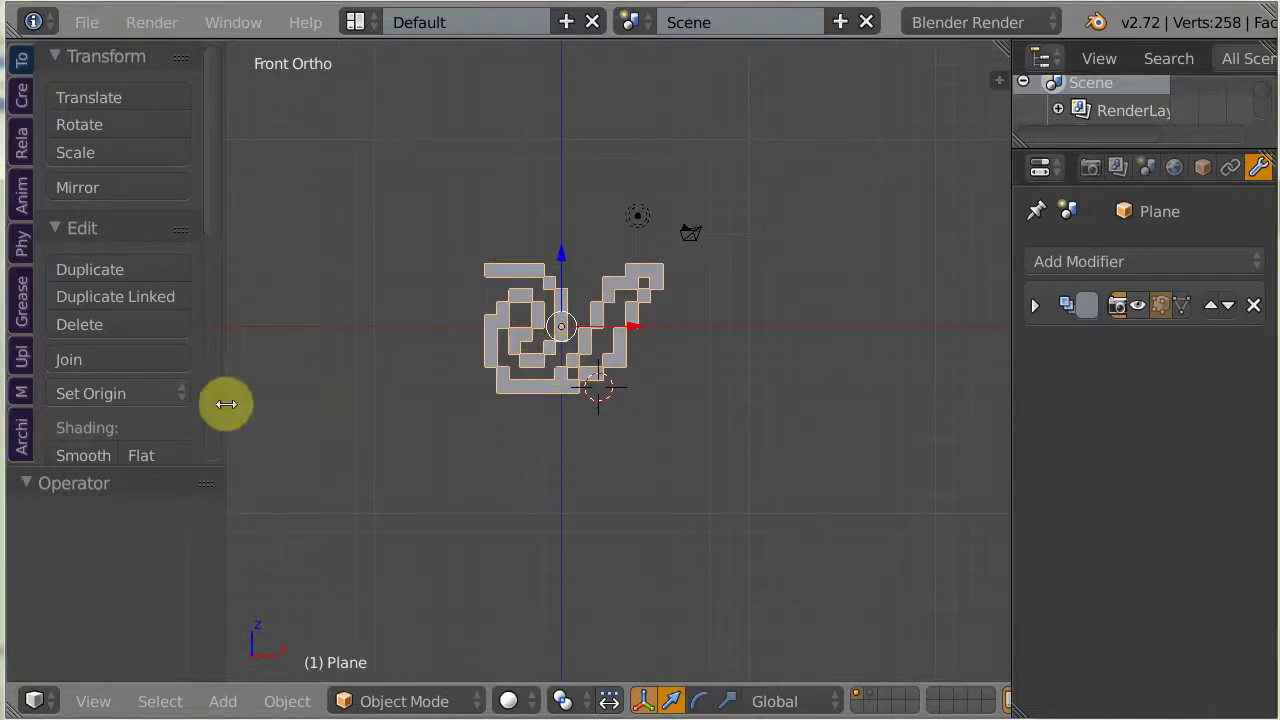
# - Add a mesh plane at the 3D cursor and rotate it 90° about the X axis
pyautogui.hotkey('shift', 'a')
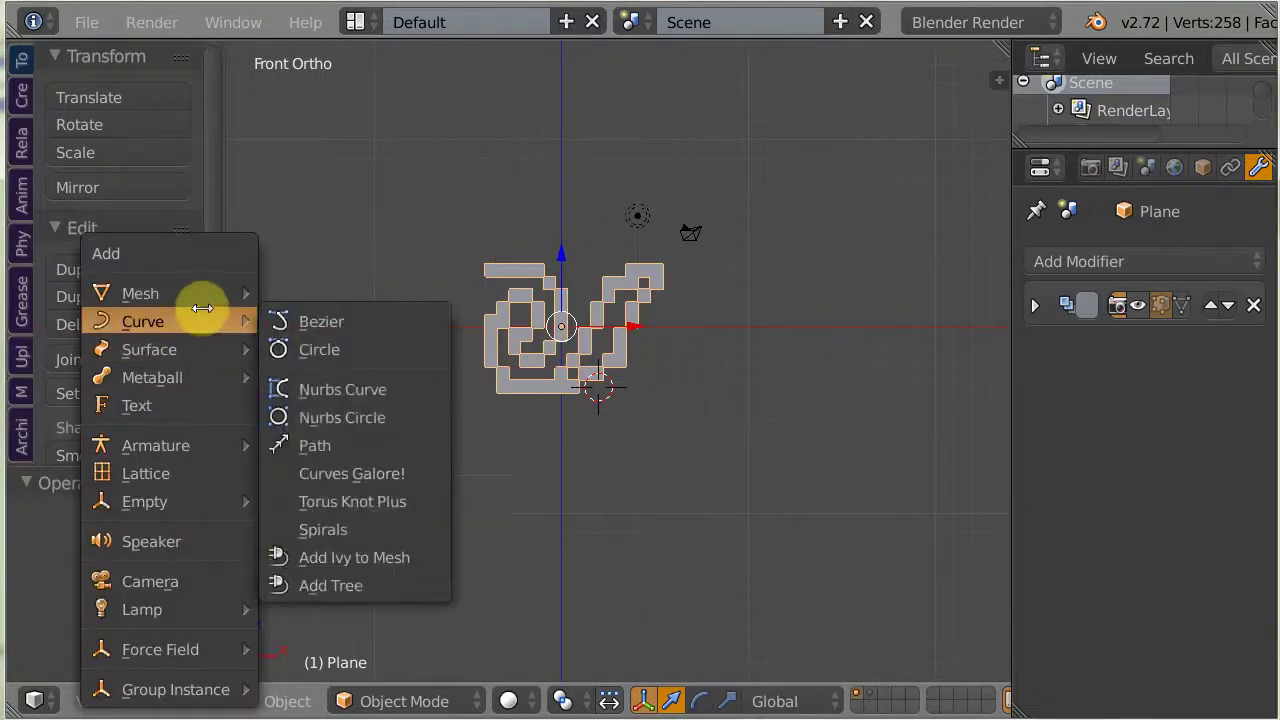
pyautogui.moveTo(205, 292)
pyautogui.click(302, 293)
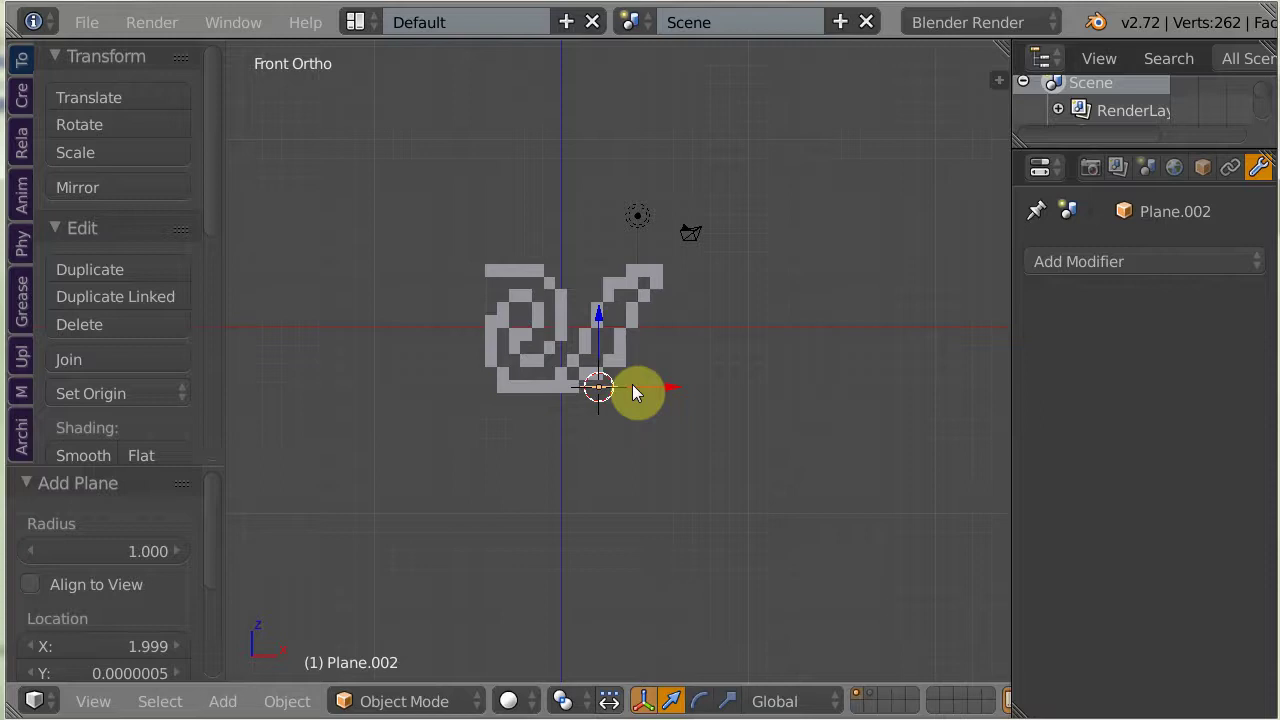
pyautogui.write('r90')
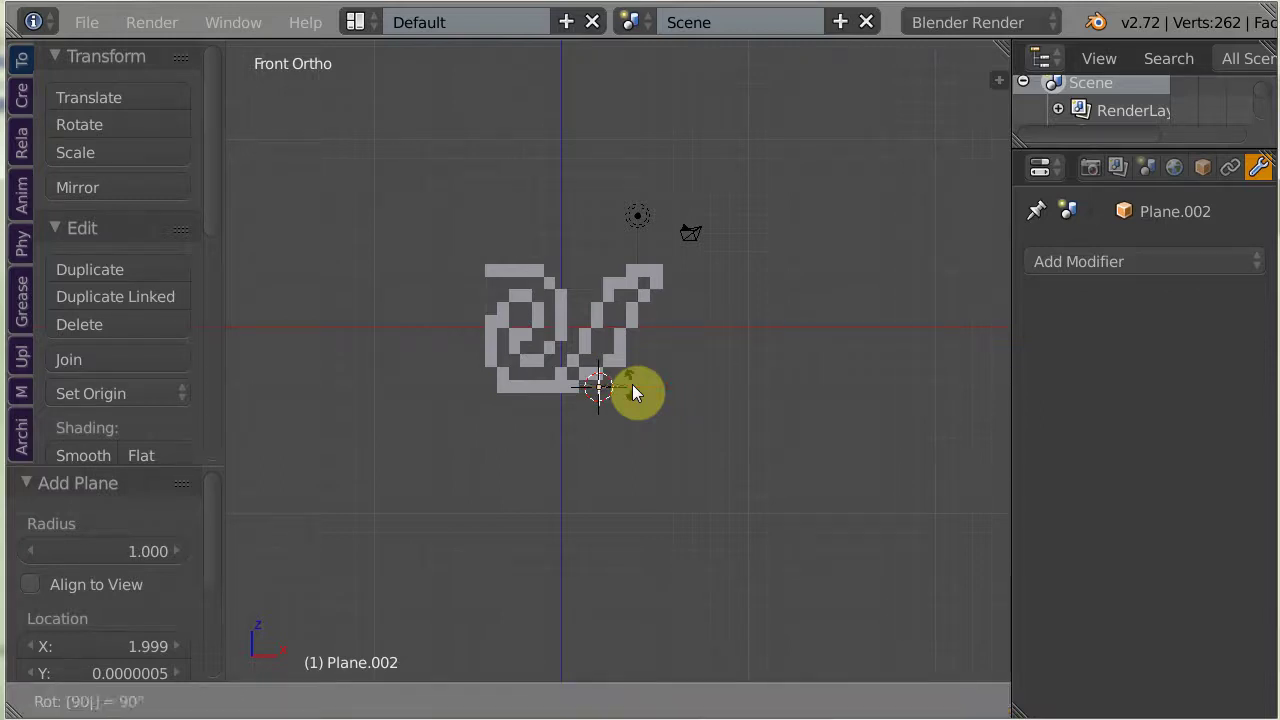
pyautogui.write('x')
pyautogui.press('Return')
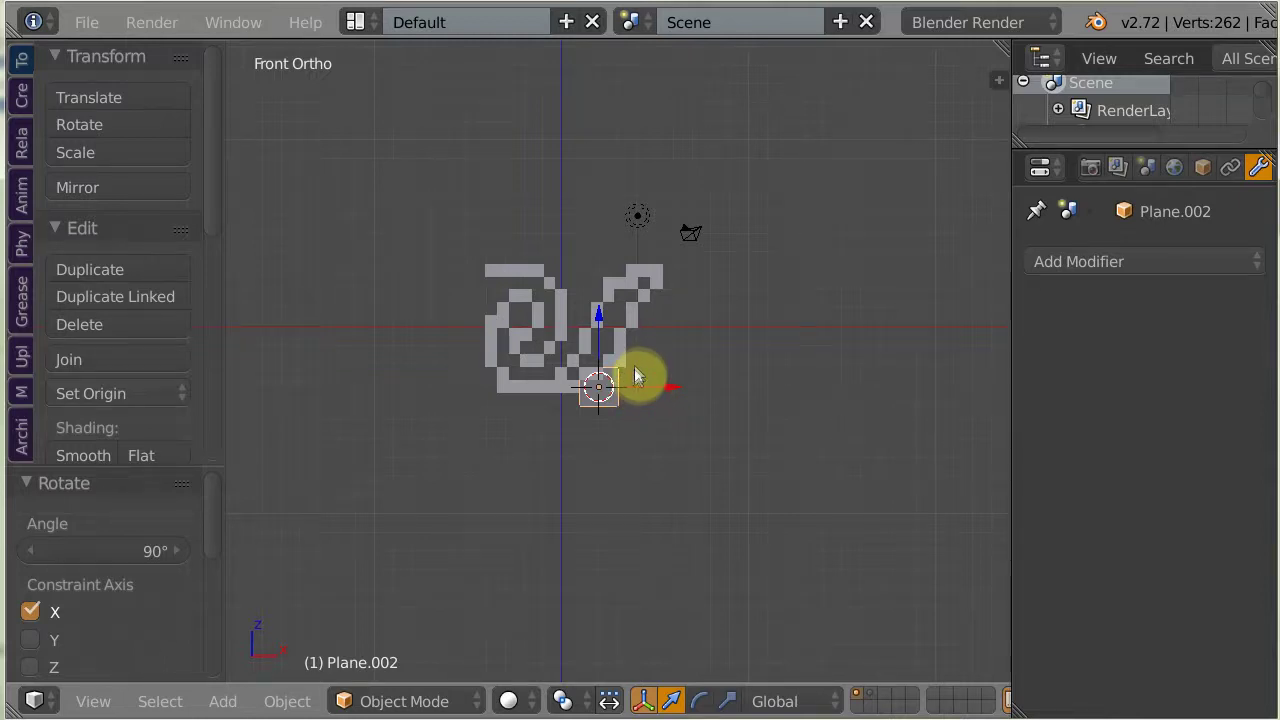
# - Move the new plane onto the middle of the pixelated shape and scale it up by about 3.5
pyautogui.moveTo(600, 363); pyautogui.dragTo(609, 324)
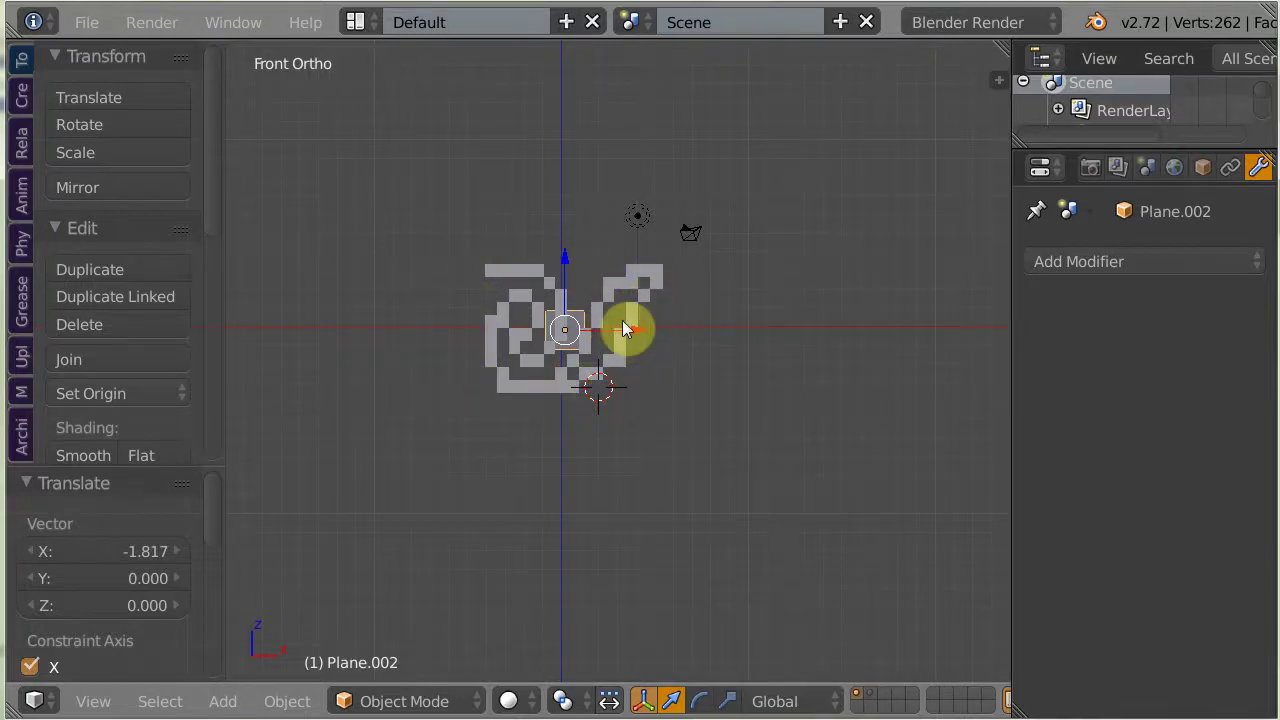
pyautogui.press('s')
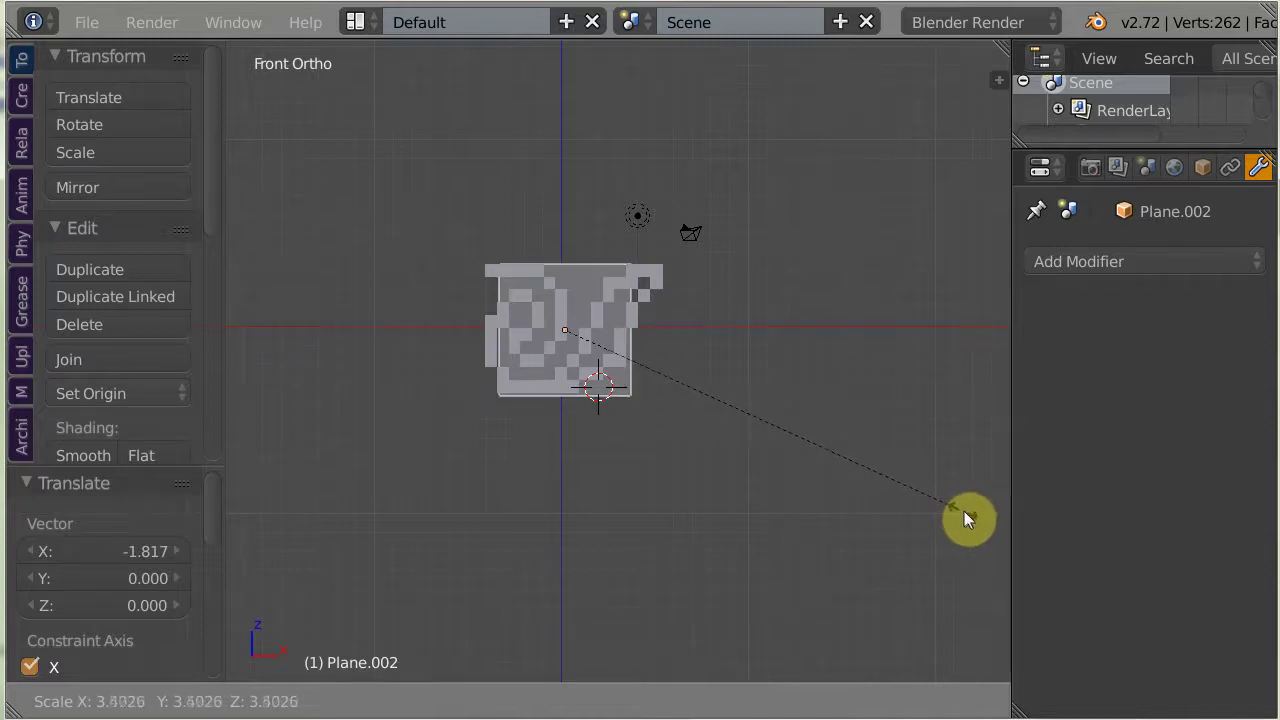
pyautogui.click(963, 511)
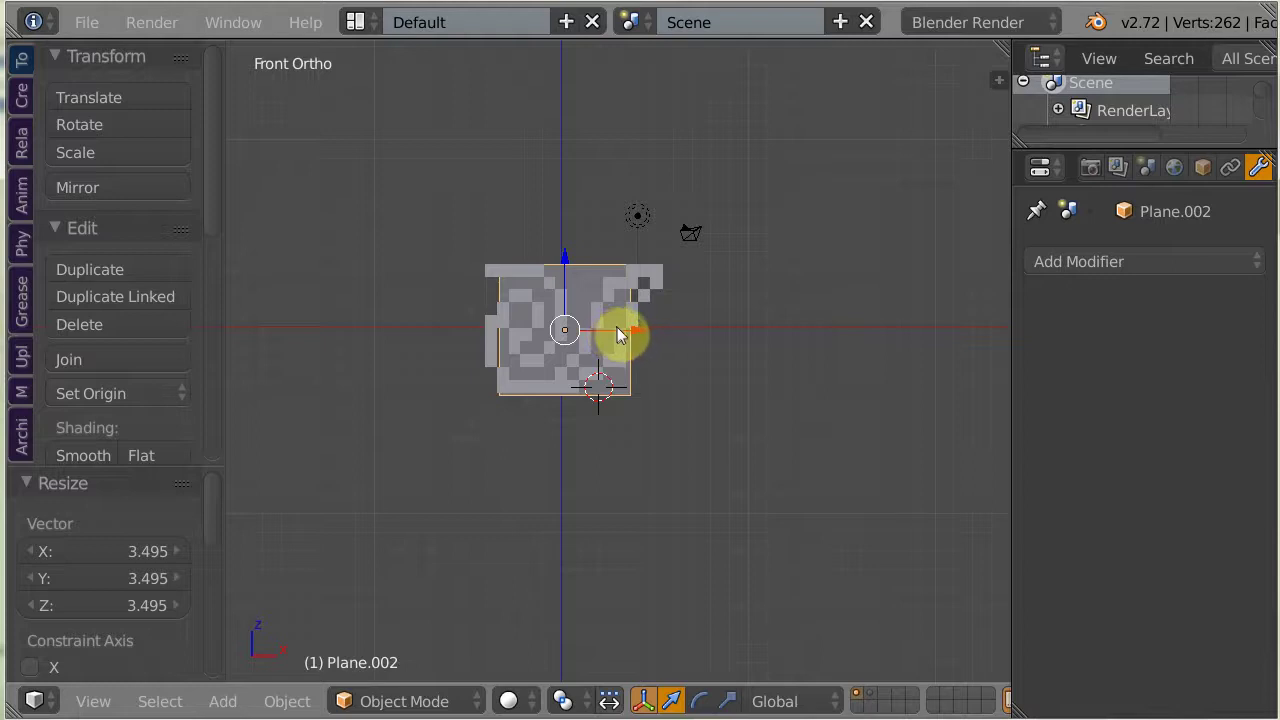
# - Centre the plane over the pixelated shape and stretch it along X until it spans the shape's full width
pyautogui.moveTo(617, 328); pyautogui.dragTo(642, 325)
pyautogui.moveTo(575, 283); pyautogui.dragTo(576, 282)
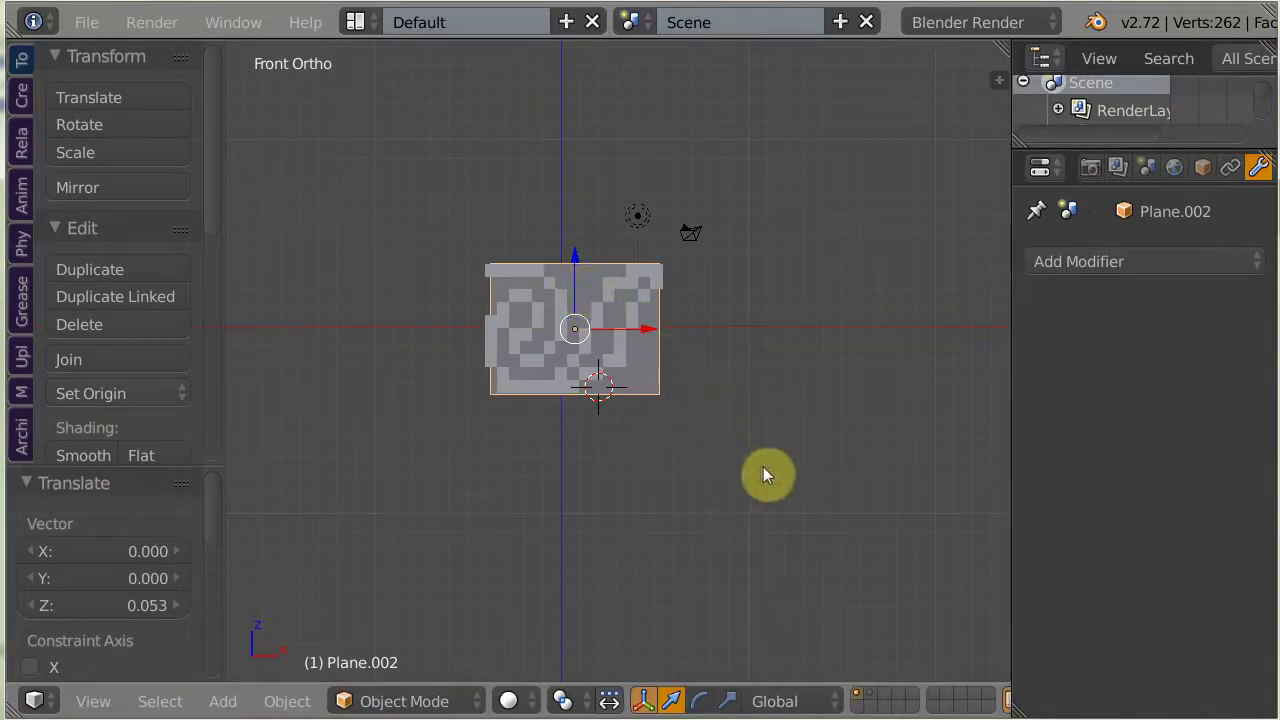
pyautogui.press('s')
pyautogui.press('x')
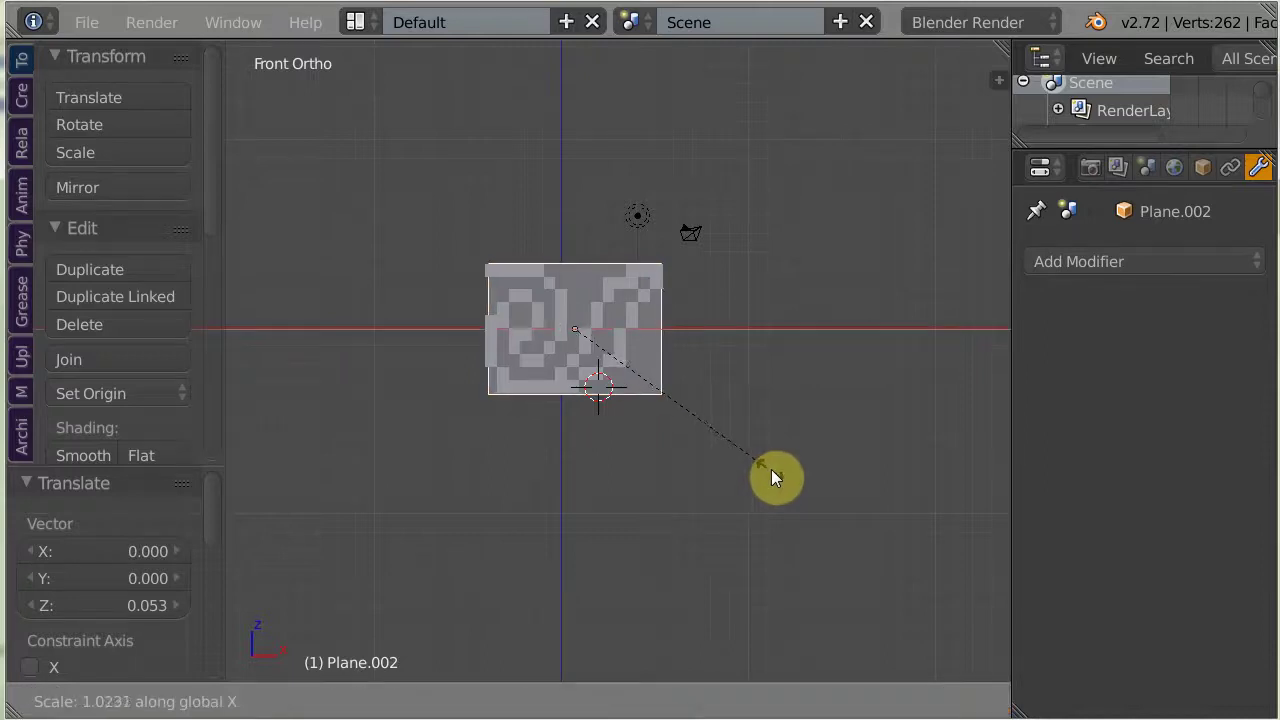
pyautogui.click(775, 469)
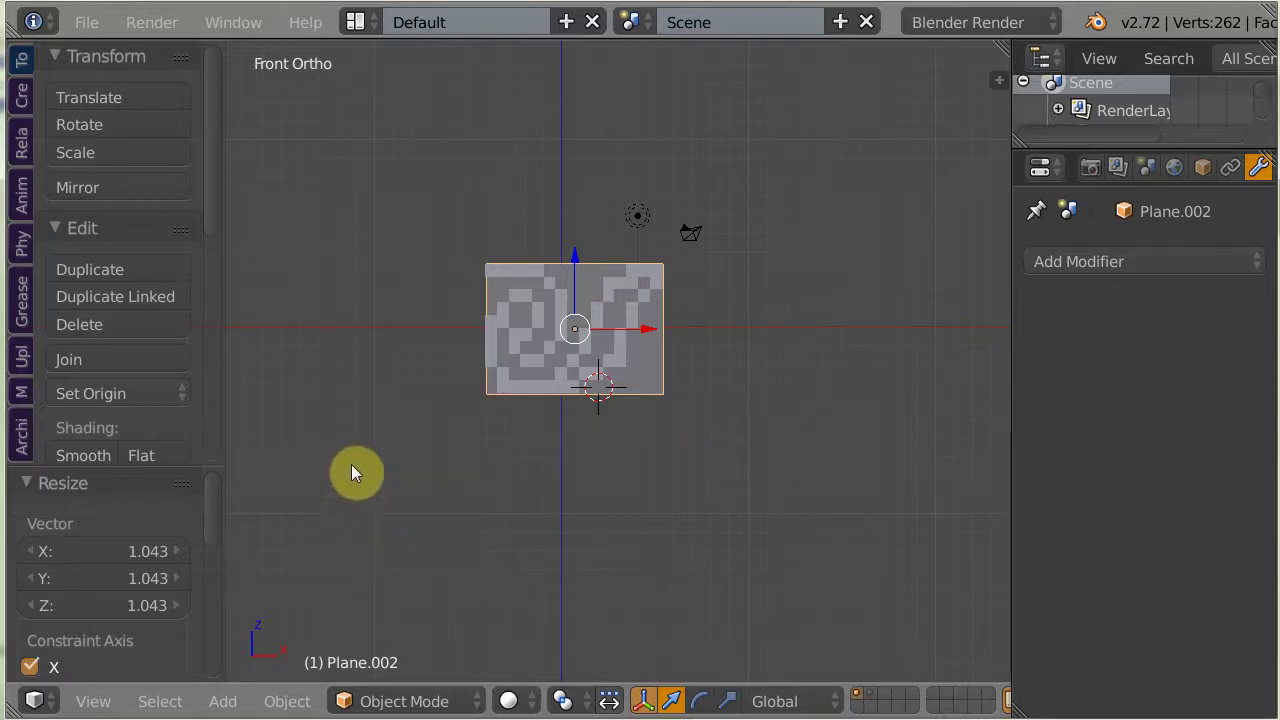
pyautogui.hotkey('ctrl', 'a')
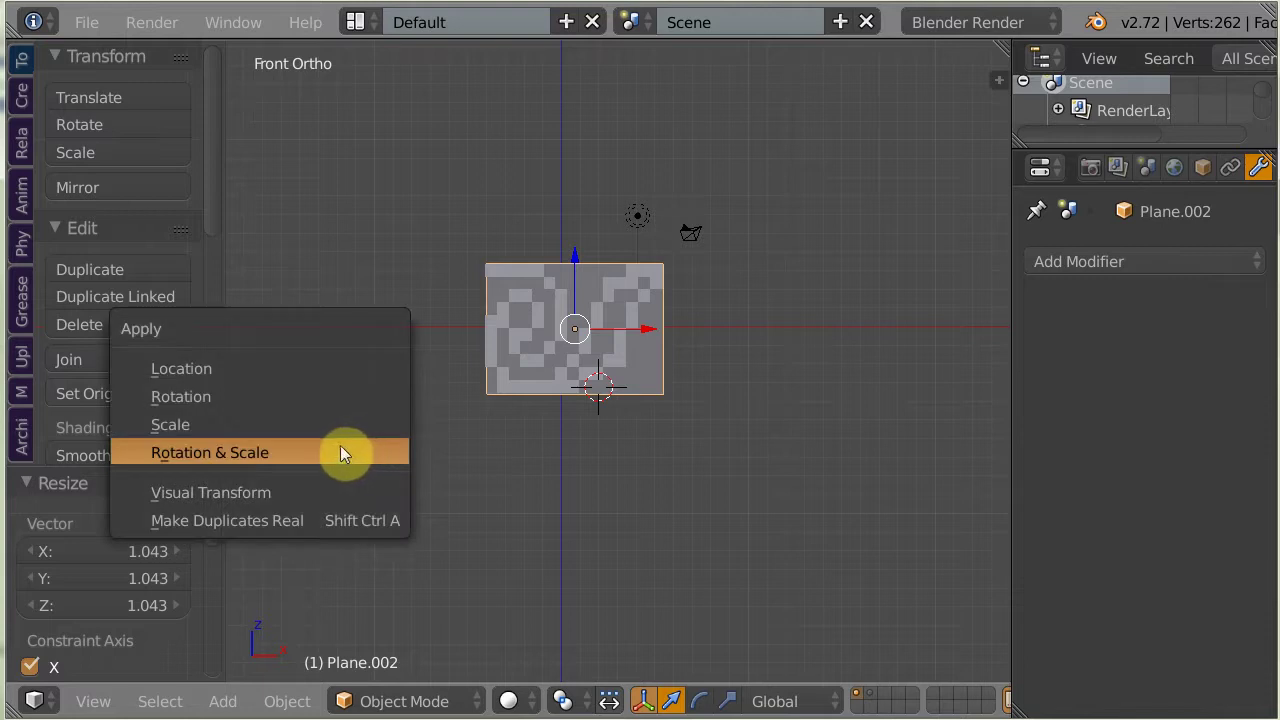
pyautogui.click(225, 452)
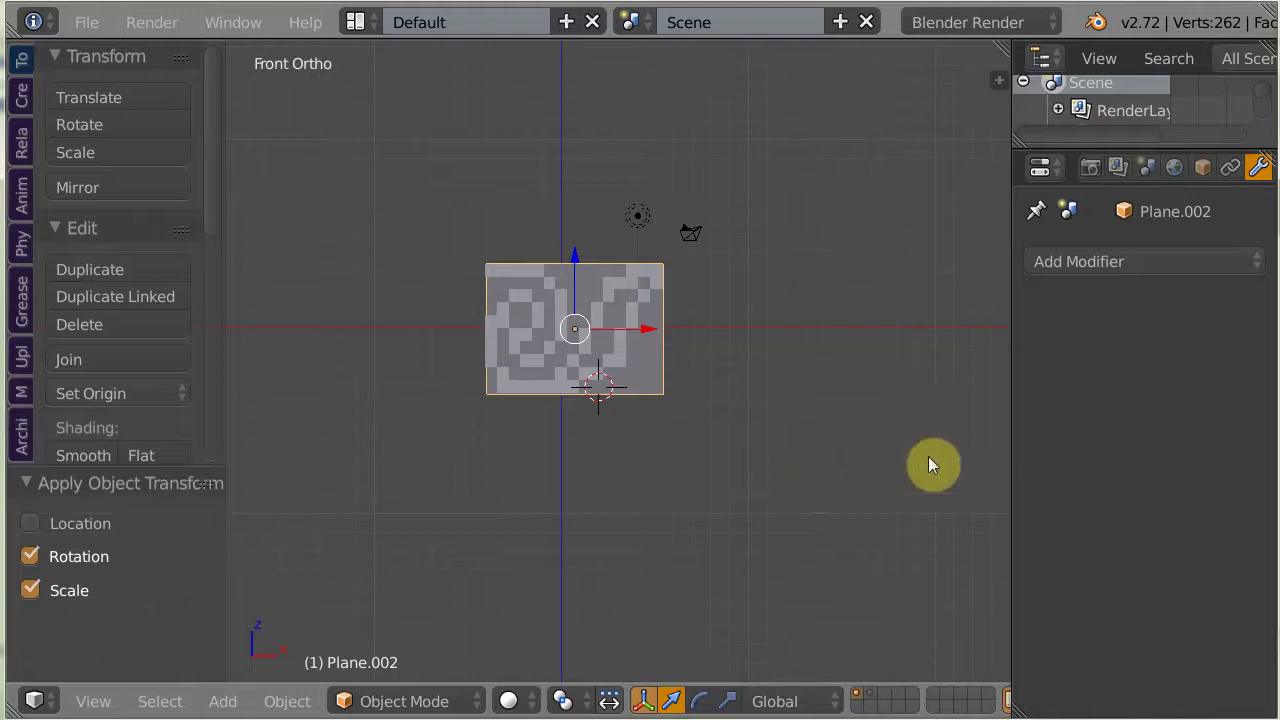
pyautogui.press('n')
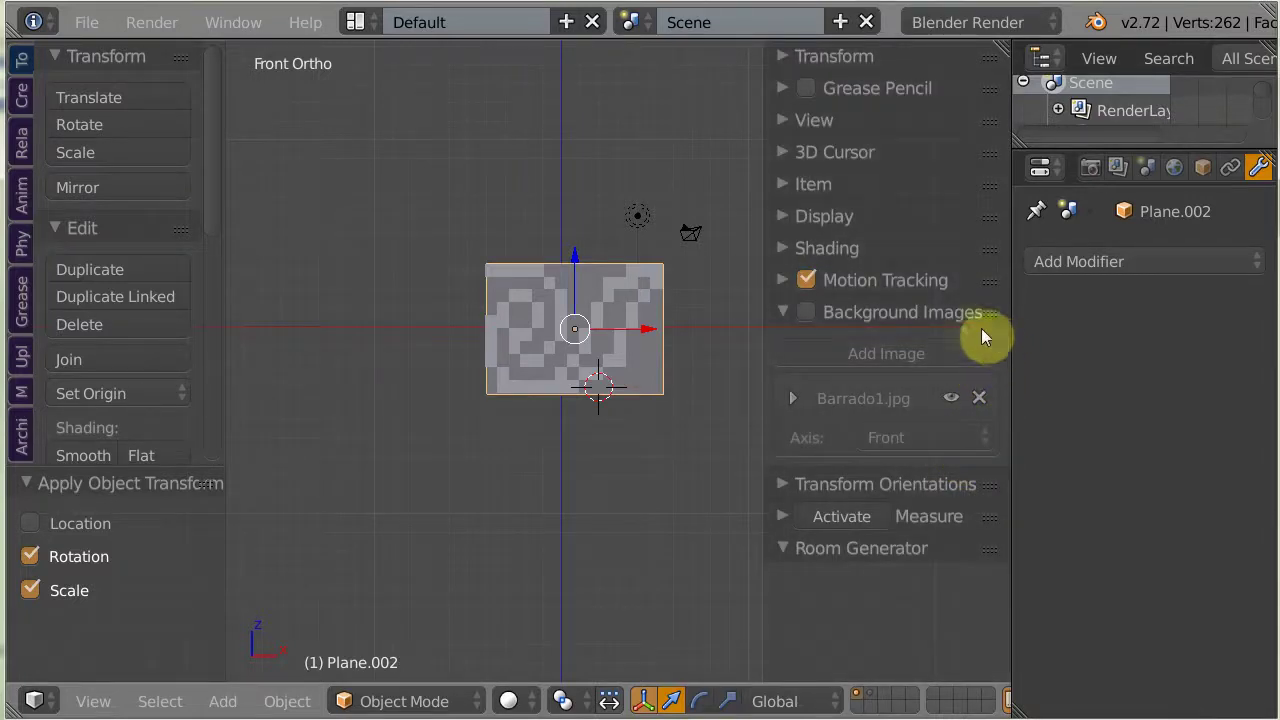
pyautogui.click(782, 52)
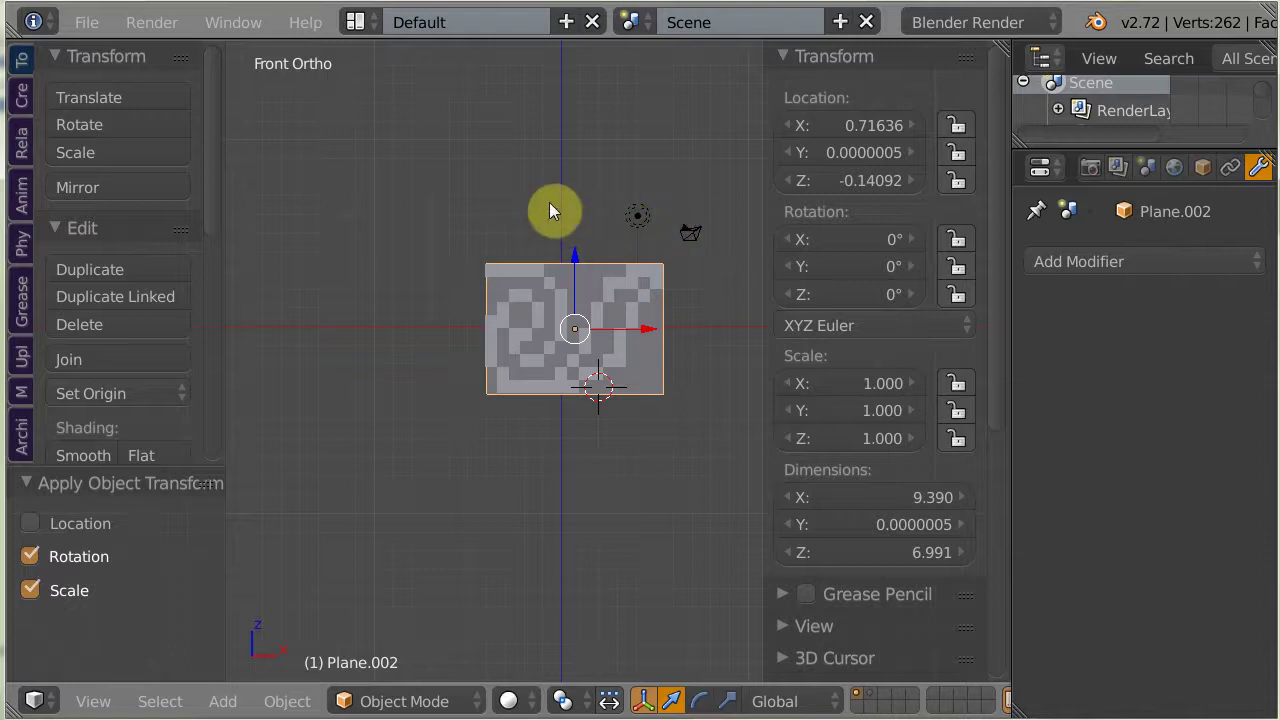
pyautogui.hotkey('ctrl', 'z')
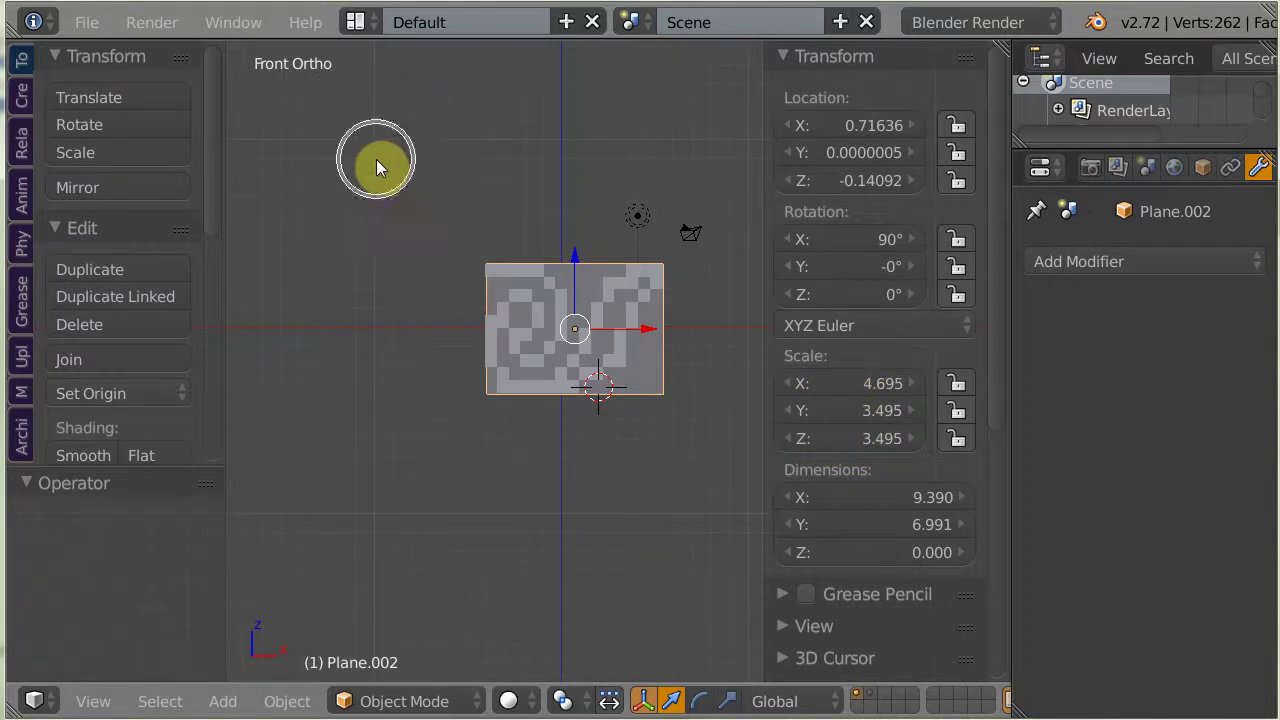
# - Apply the plane's rotation and scale
pyautogui.hotkey('ctrl', 'a')
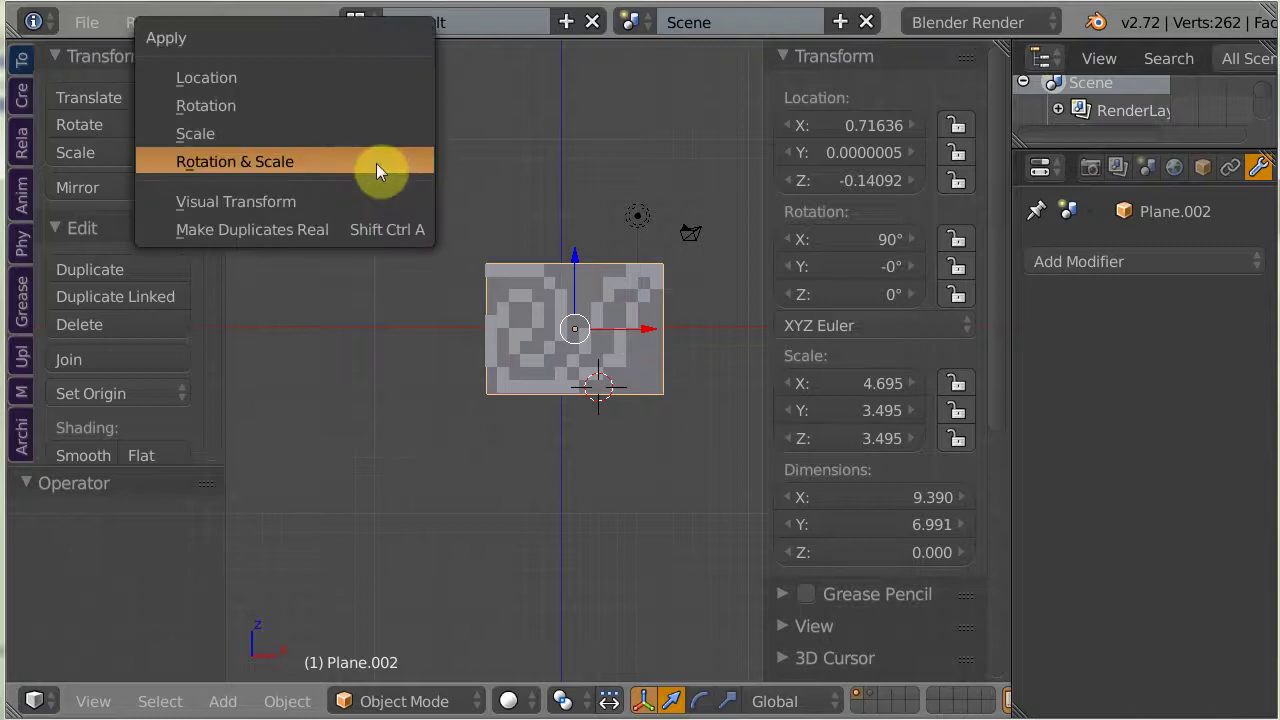
pyautogui.click(310, 162)
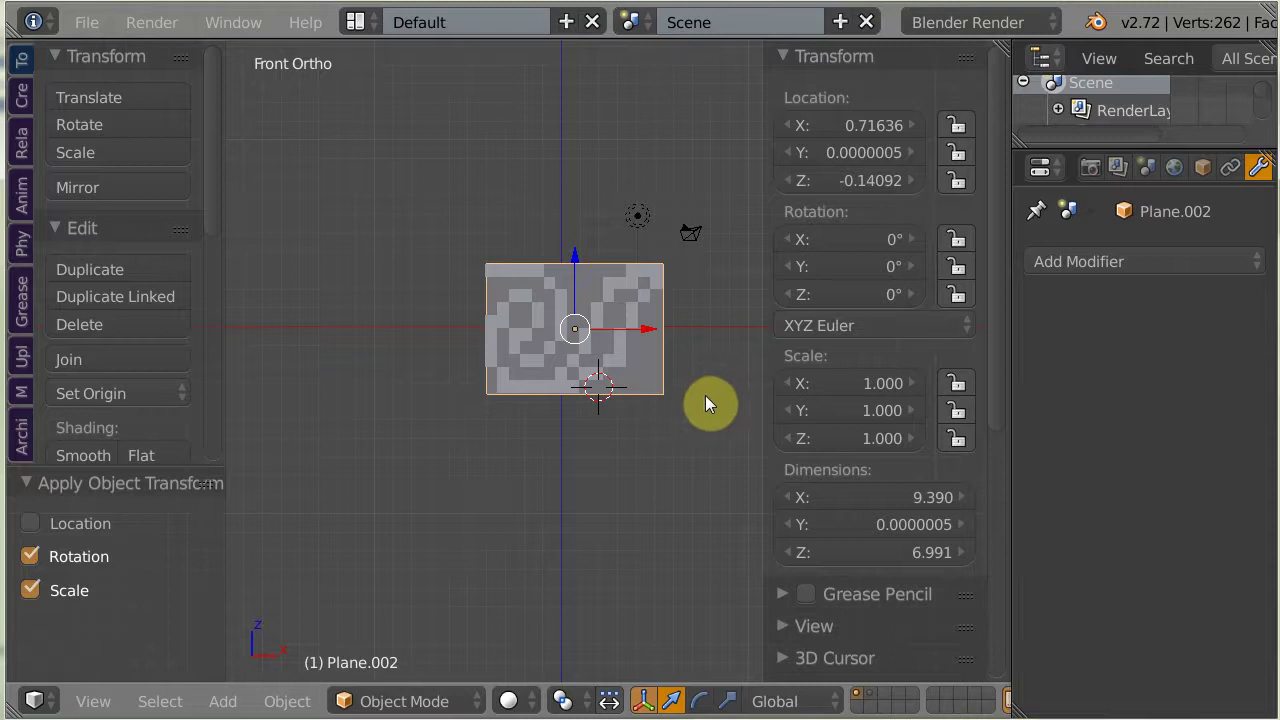
pyautogui.press('n')
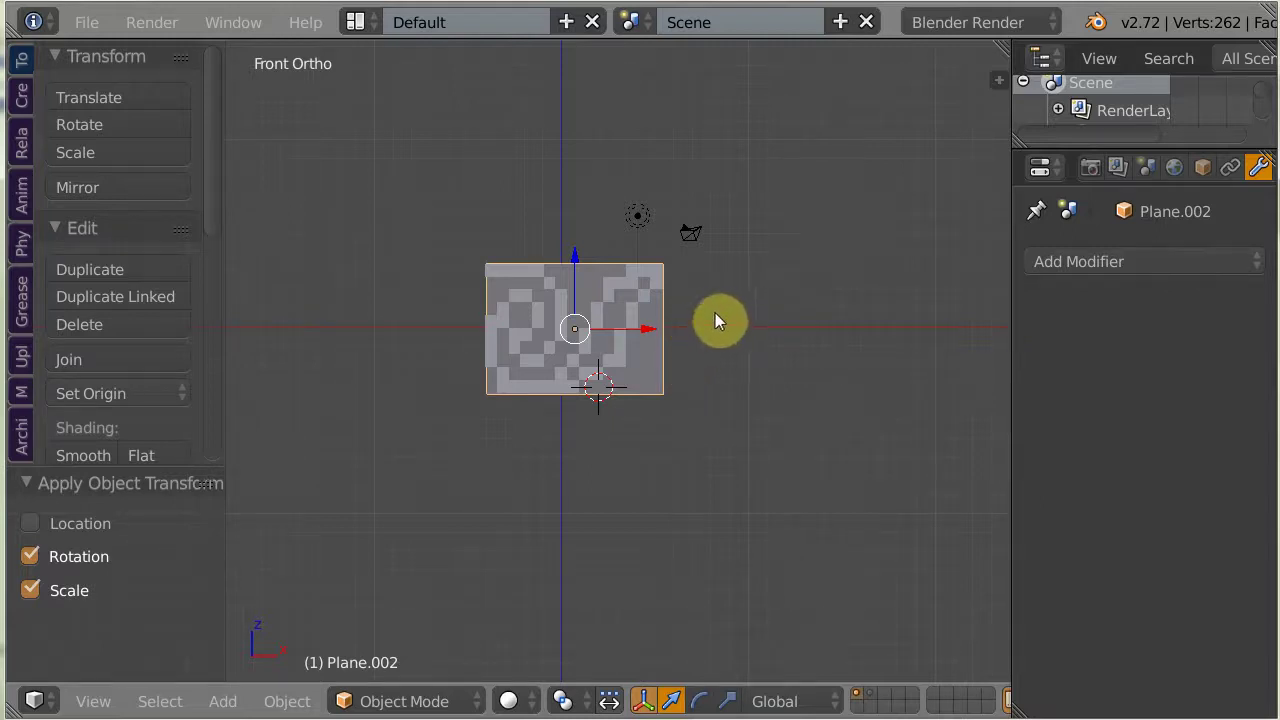
# - From the top view, move the plane about 0.62 along Y so it sits just behind the pixelated shape
pyautogui.press('KP_7')
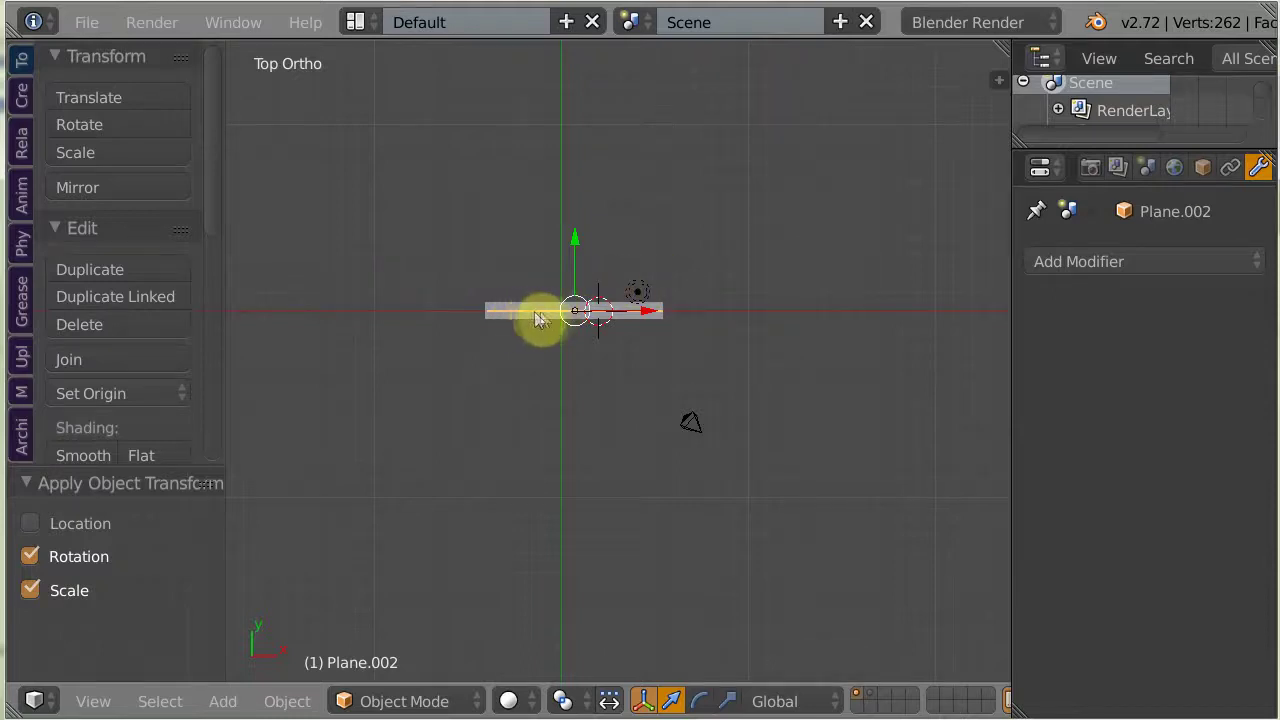
pyautogui.scroll(5, 542, 309)
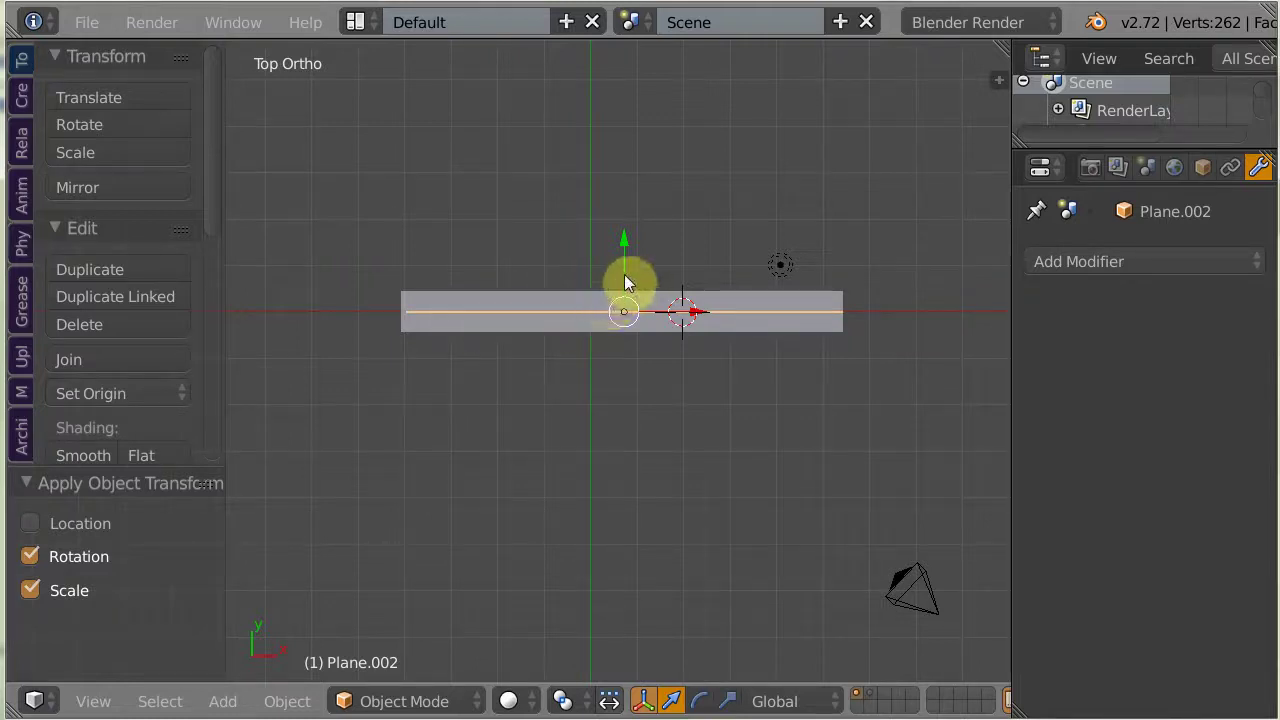
pyautogui.moveTo(625, 275); pyautogui.dragTo(624, 252)
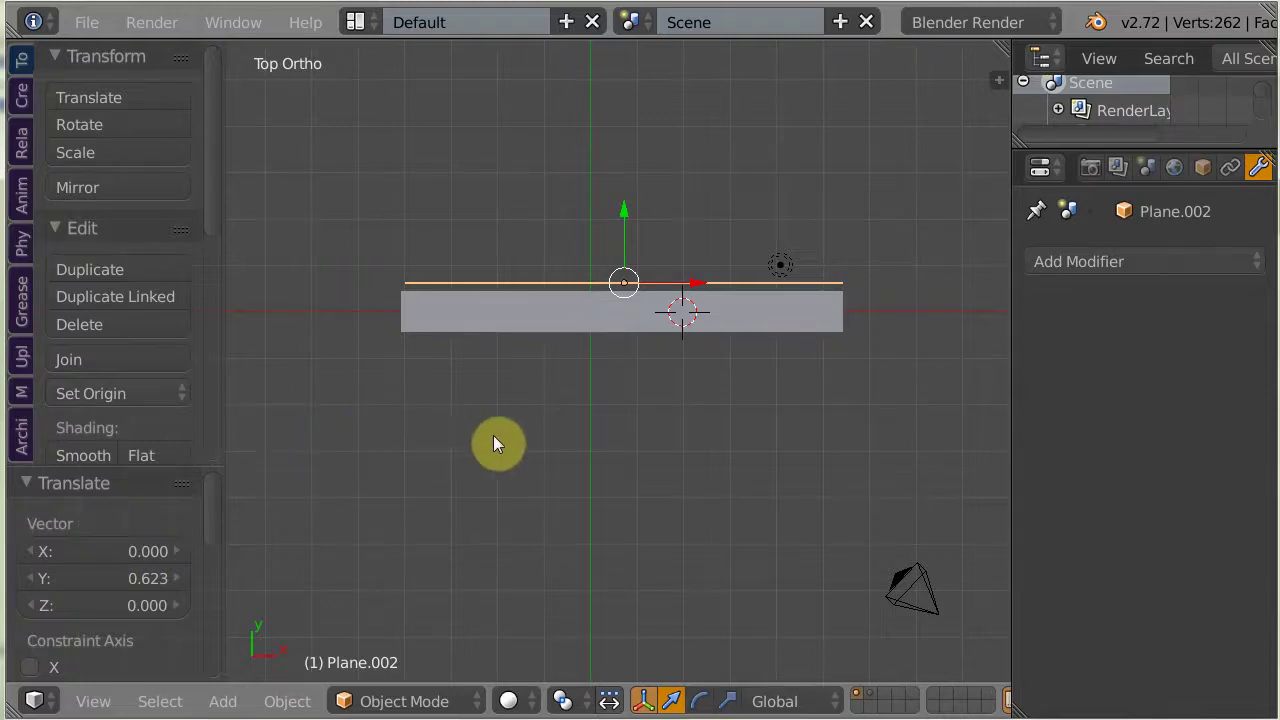
pyautogui.moveTo(588, 414); pyautogui.dragTo(580, 470, button='middle')
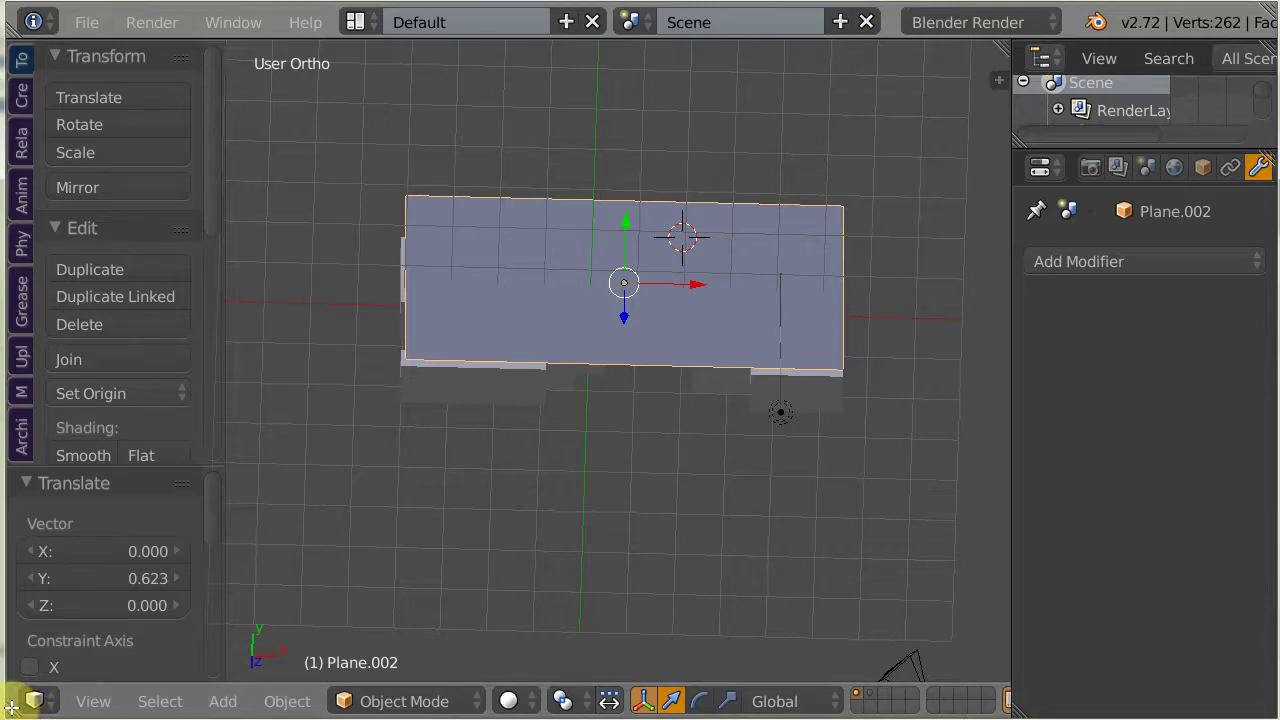
# - Split a narrow area off the 3D view, switch it to the UV/Image Editor and widen it slightly
pyautogui.moveTo(10, 706); pyautogui.dragTo(235, 710)
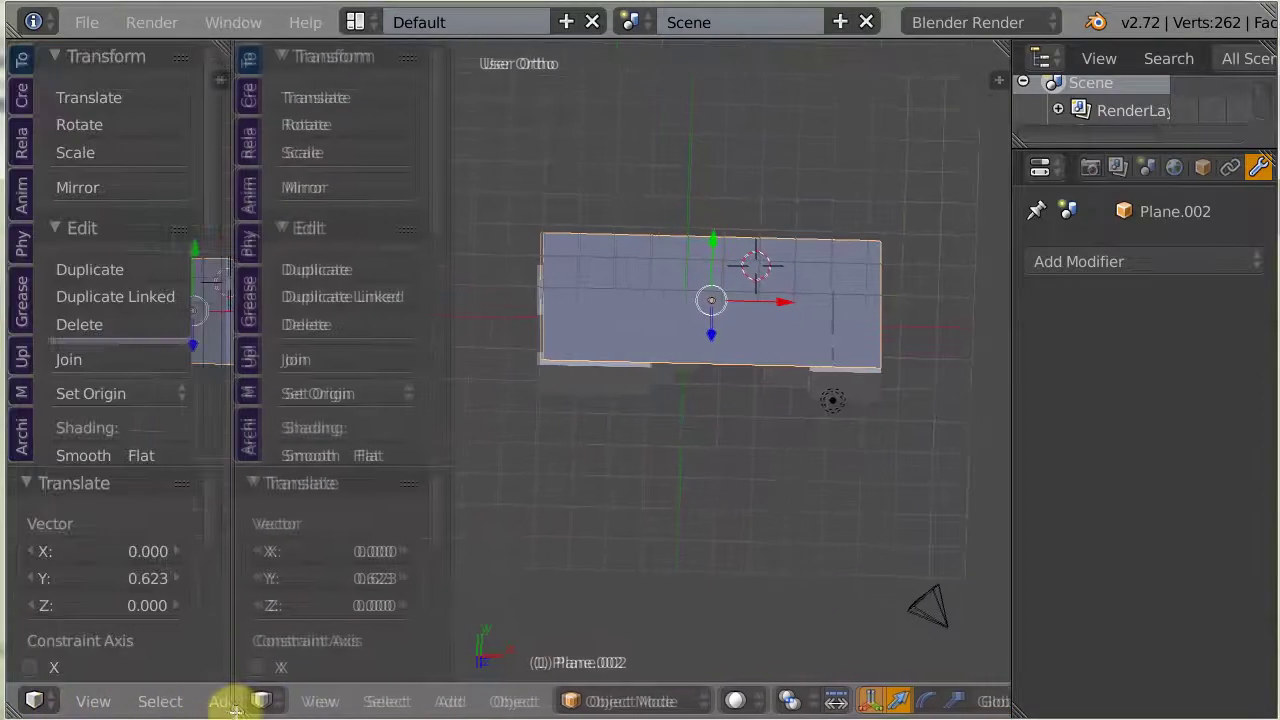
pyautogui.click(34, 700)
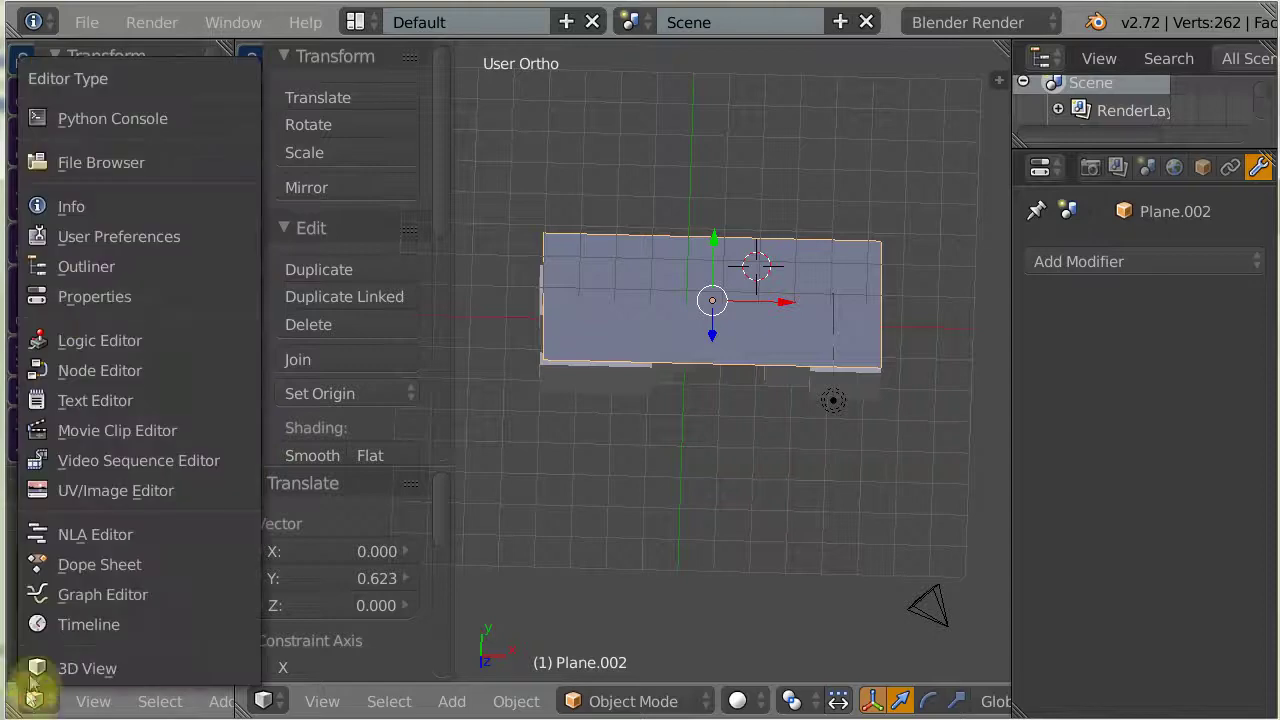
pyautogui.click(79, 490)
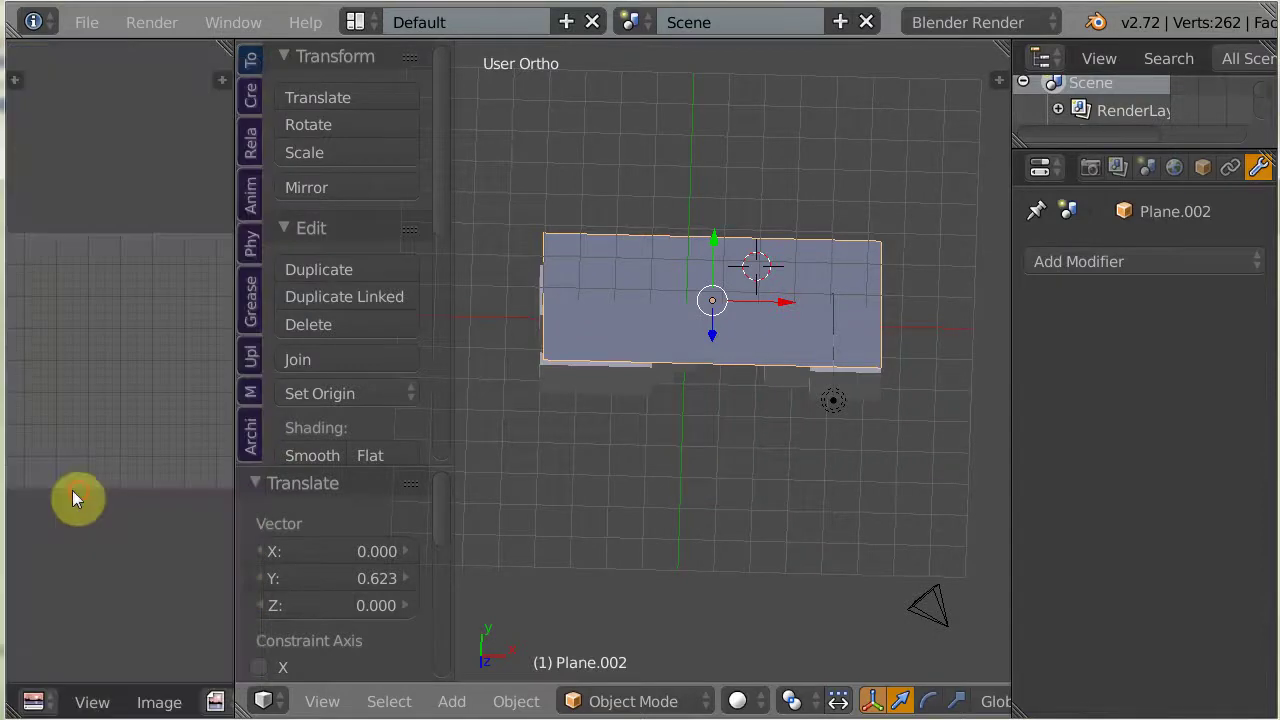
pyautogui.moveTo(235, 582); pyautogui.dragTo(258, 586)
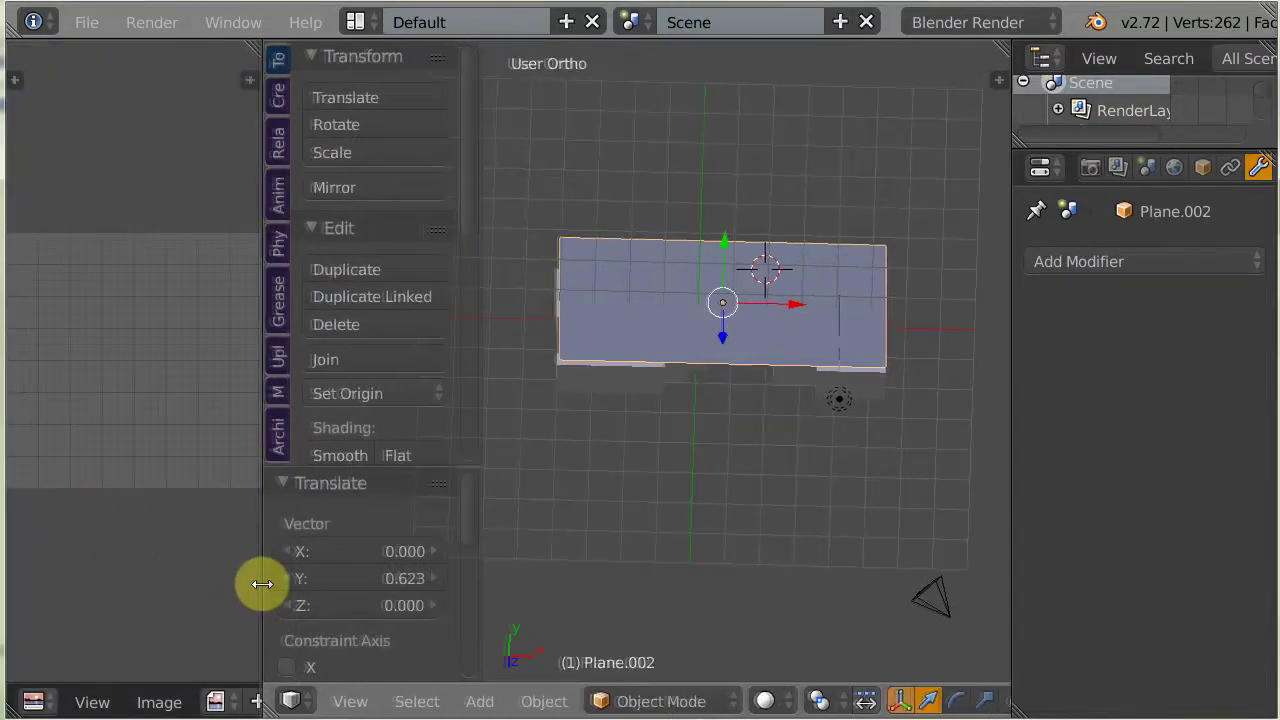
# - Create a blank black 1024 × 1024 px image named displacement with alpha, and fit it fully inside the image editor area
pyautogui.click(170, 701)
pyautogui.click(189, 669)
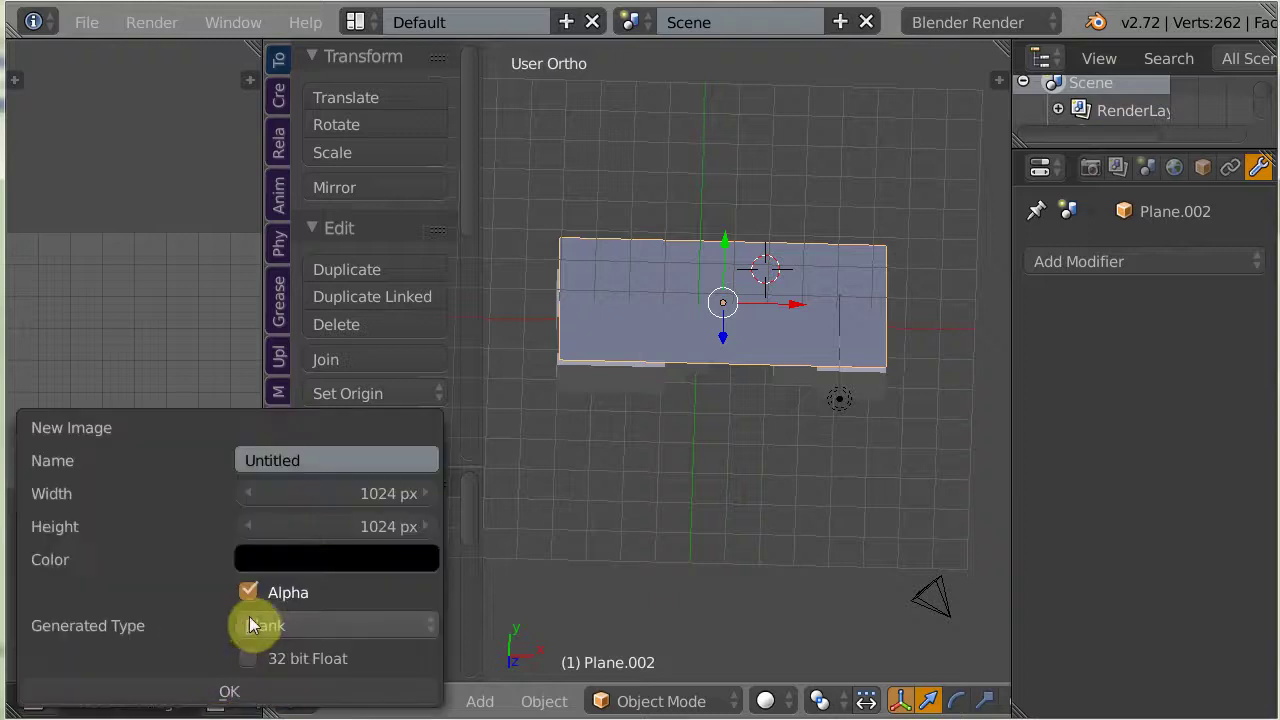
pyautogui.click(311, 456)
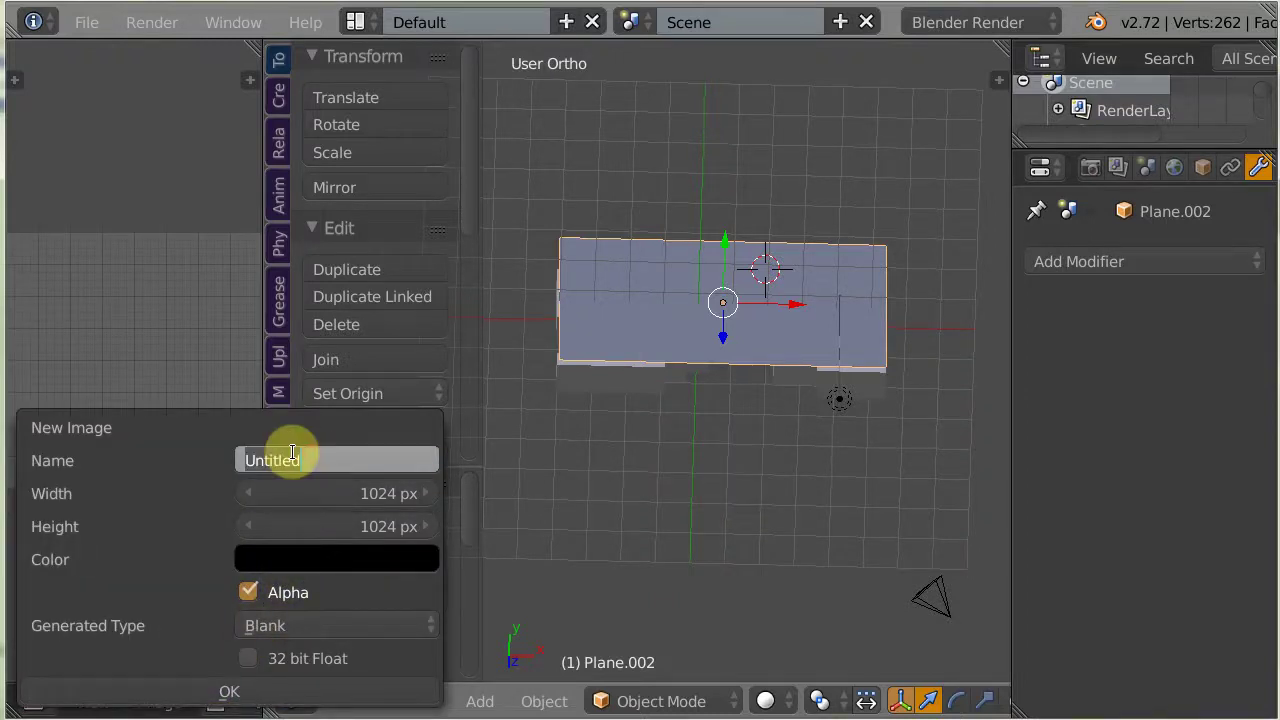
pyautogui.write('displacement')
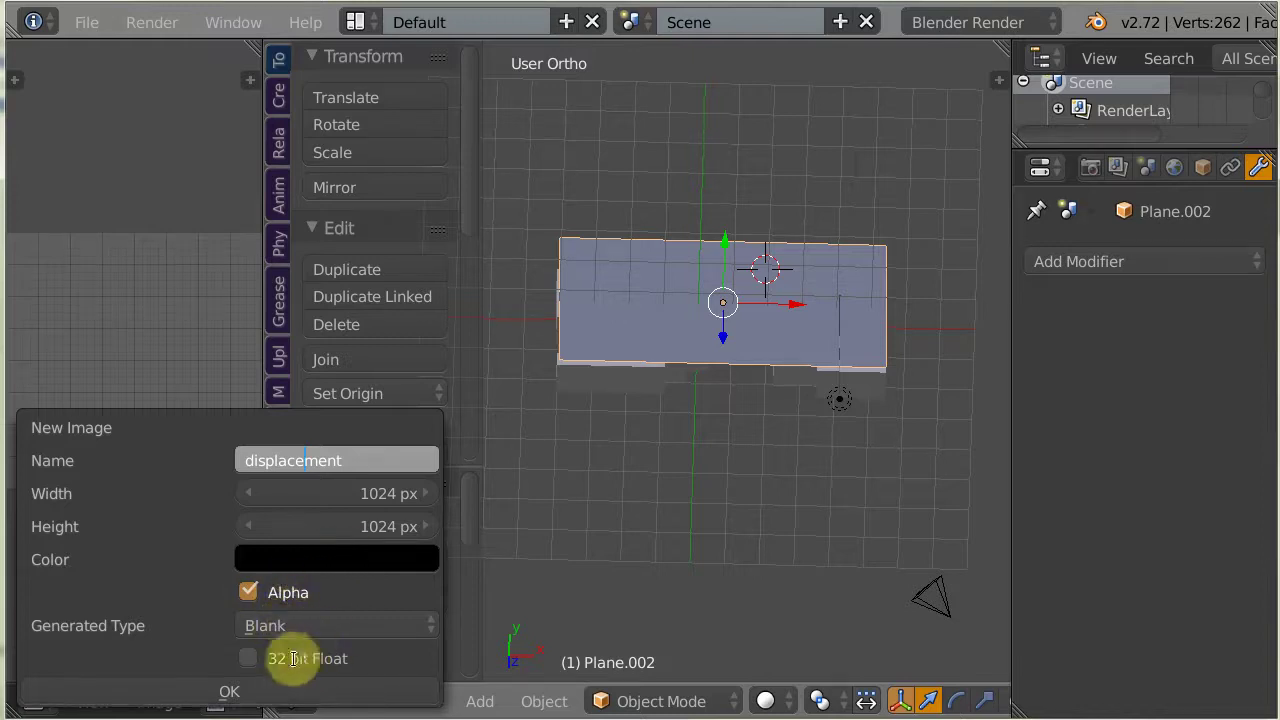
pyautogui.click(240, 692)
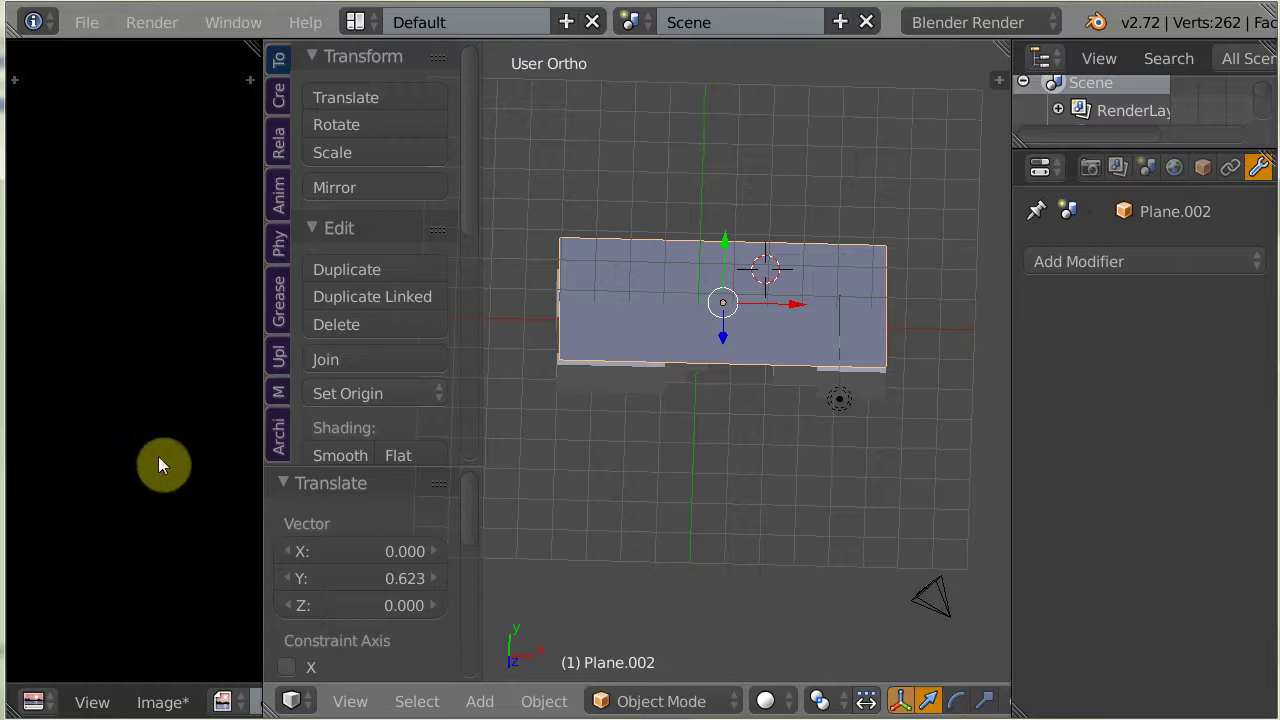
pyautogui.scroll(-2, 158, 456)
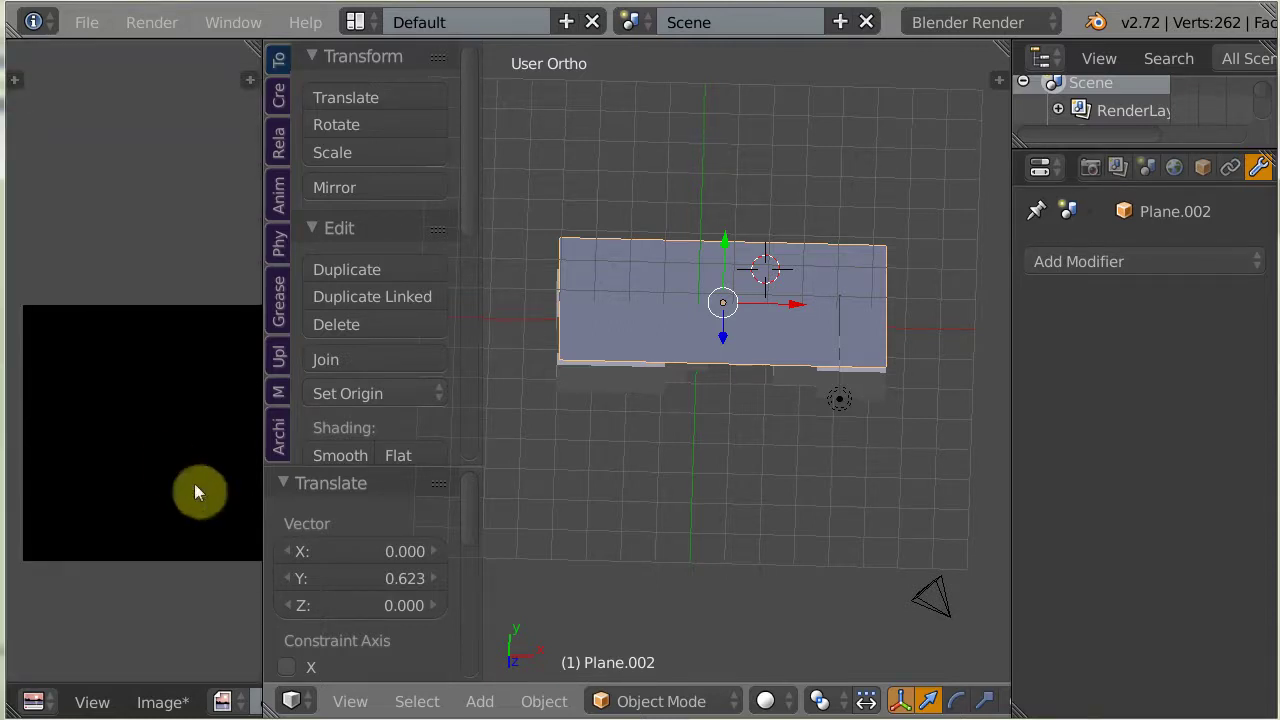
pyautogui.moveTo(262, 516); pyautogui.dragTo(295, 520)
pyautogui.moveTo(238, 506); pyautogui.dragTo(220, 471, button='middle')
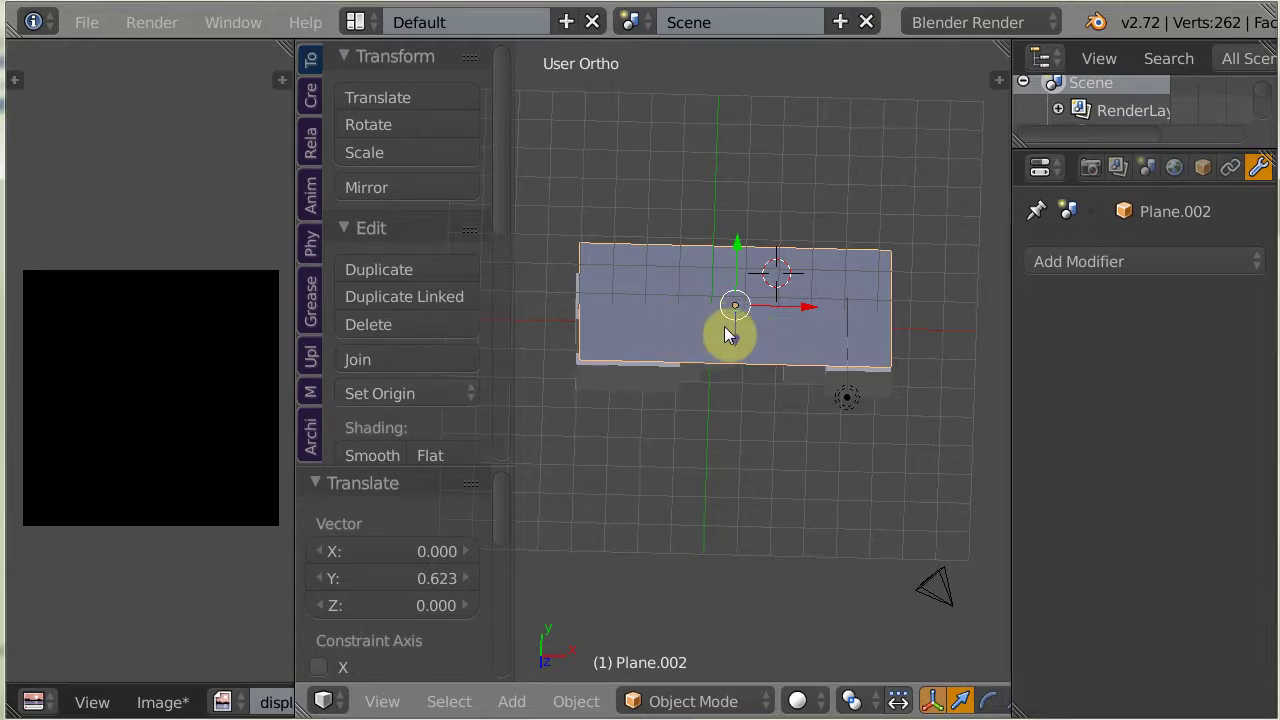
# - Enter Edit Mode on the plane and map its UVs with Reset so they fill the displacement image
pyautogui.press('Tab')
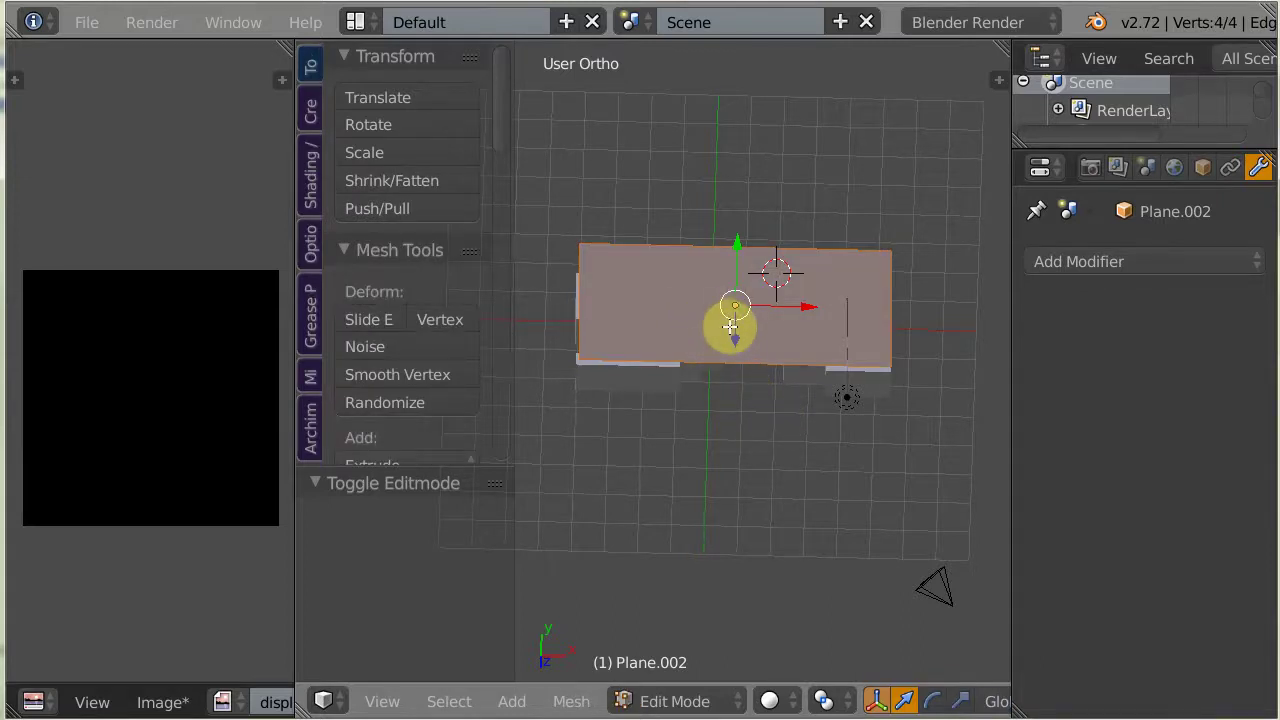
pyautogui.press('u')
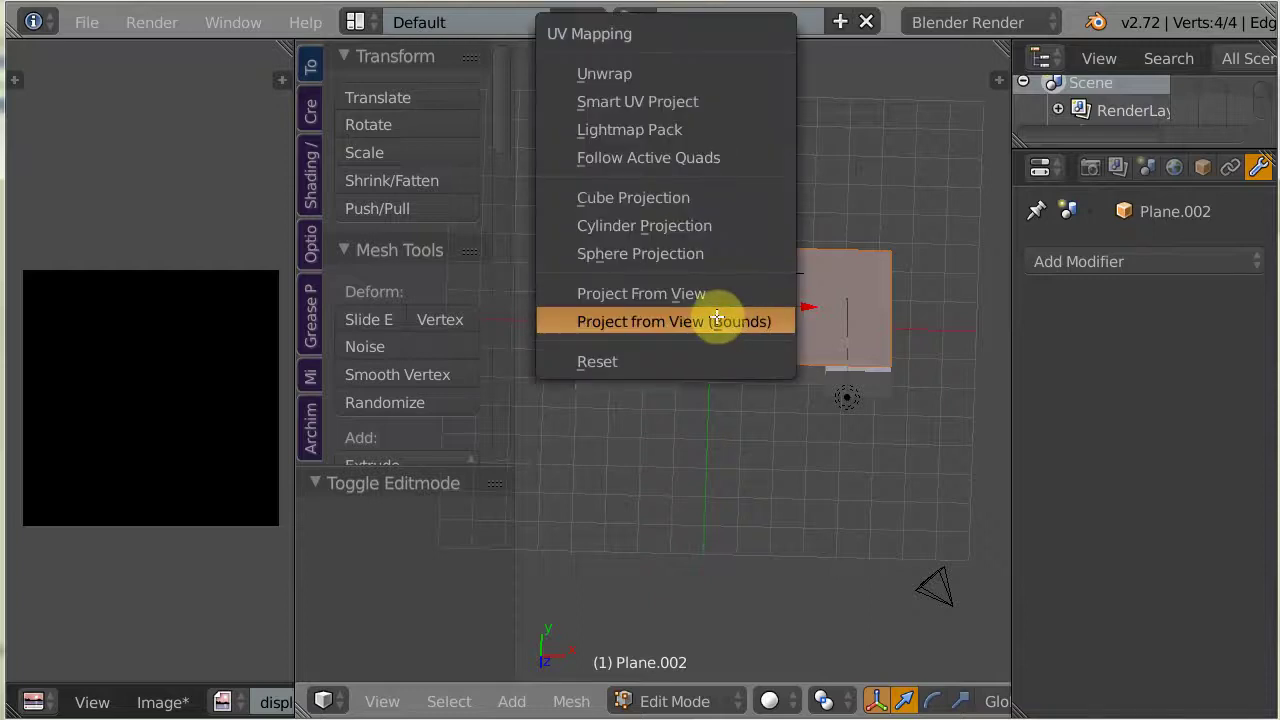
pyautogui.click(647, 359)
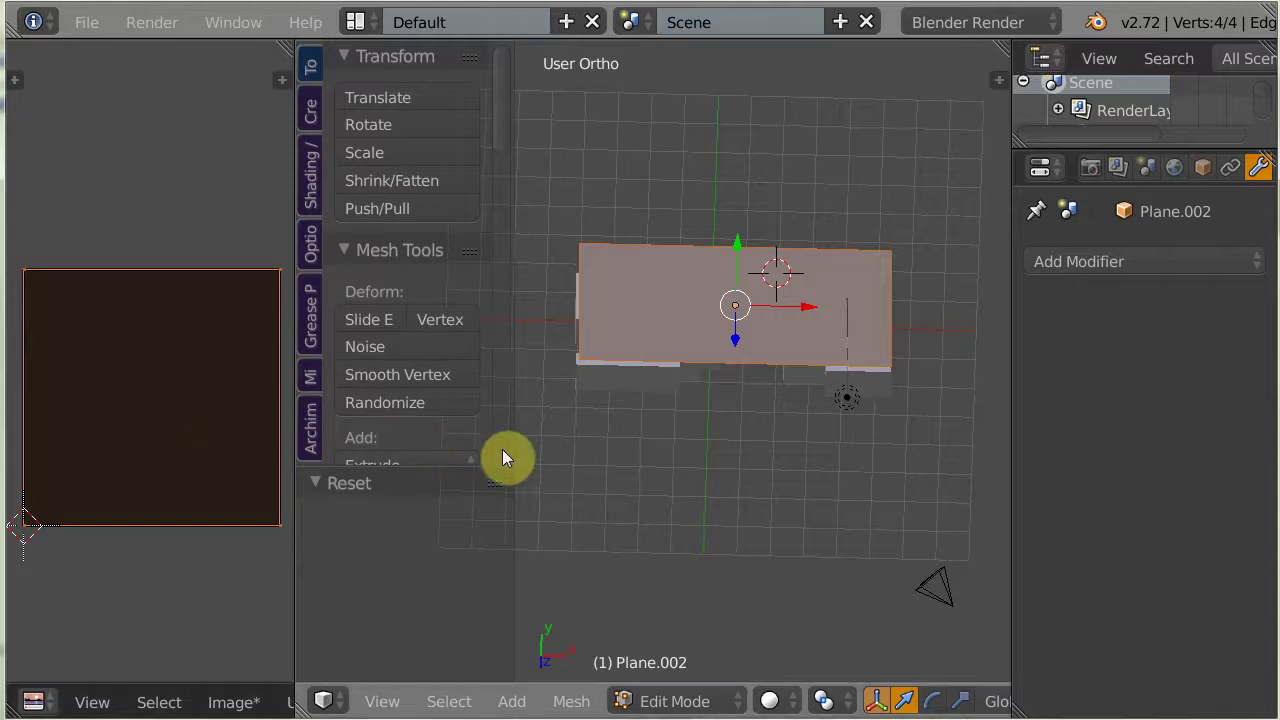
pyautogui.click(231, 703)
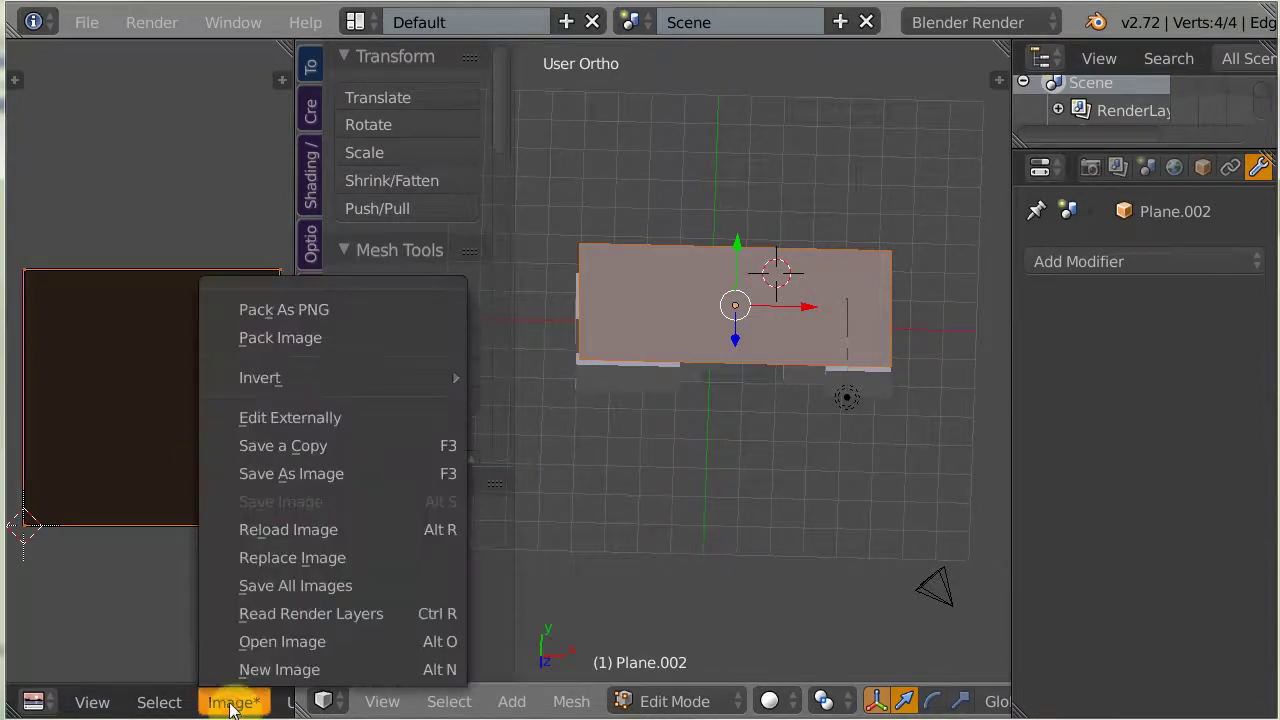
pyautogui.click(285, 477)
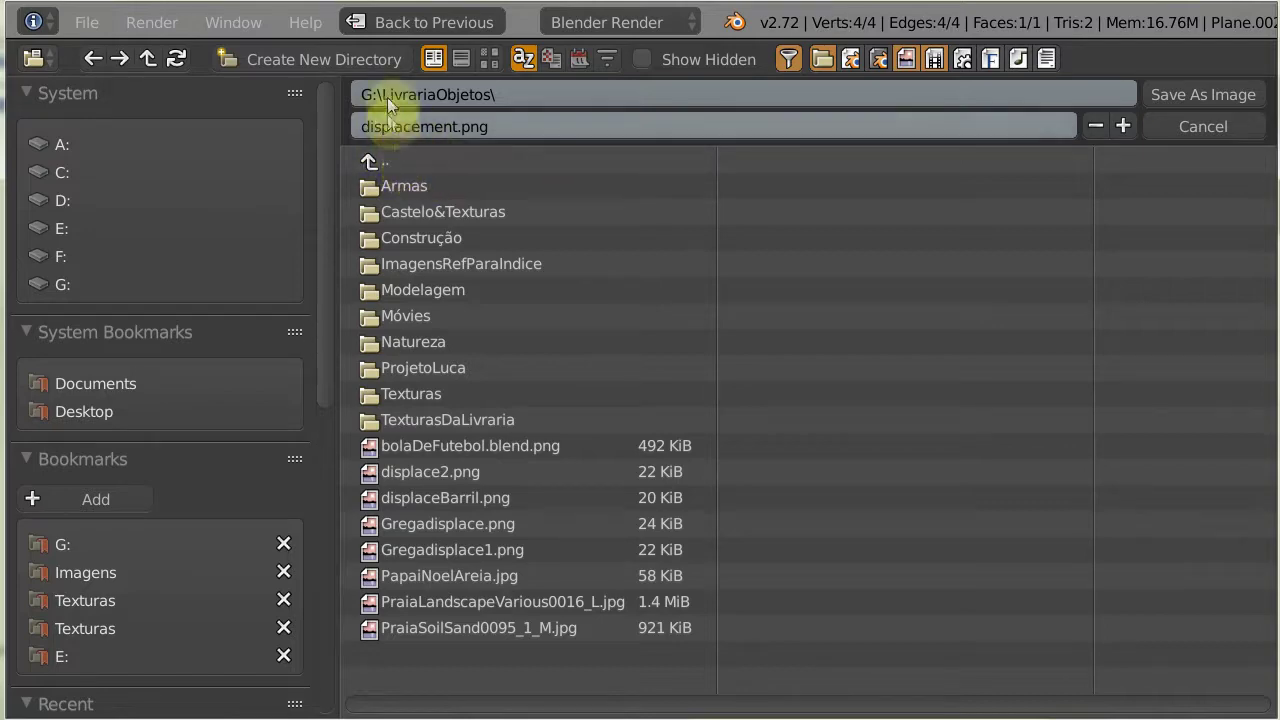
pyautogui.click(405, 22)
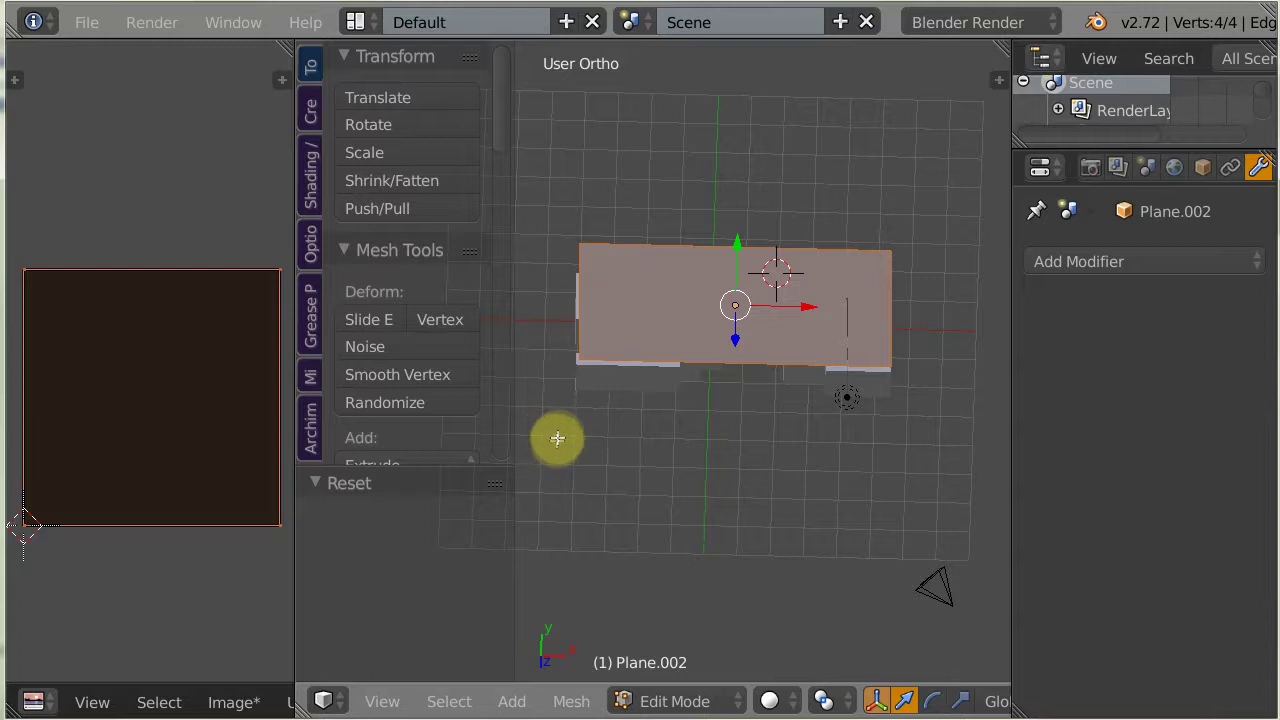
# - Hide the tool shelf, merge the image editor area back into the 3D view, and return the plane to Object Mode
pyautogui.press('t')
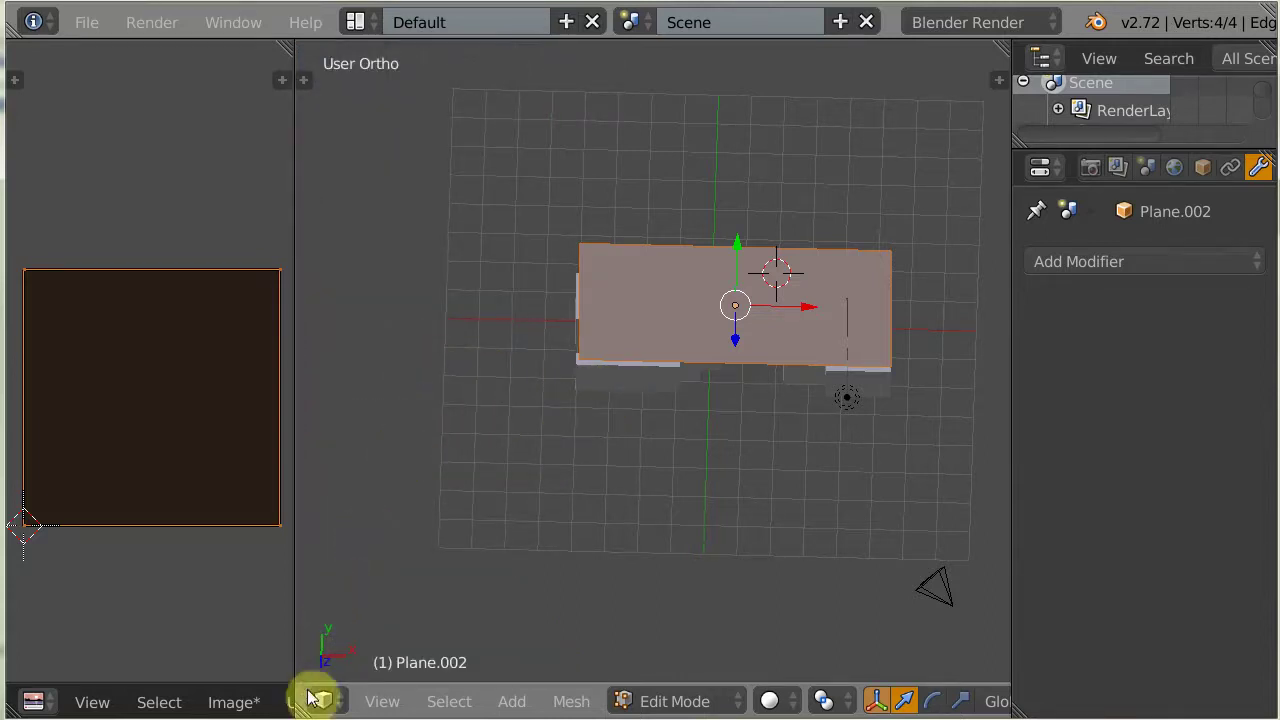
pyautogui.moveTo(299, 706); pyautogui.dragTo(262, 665)
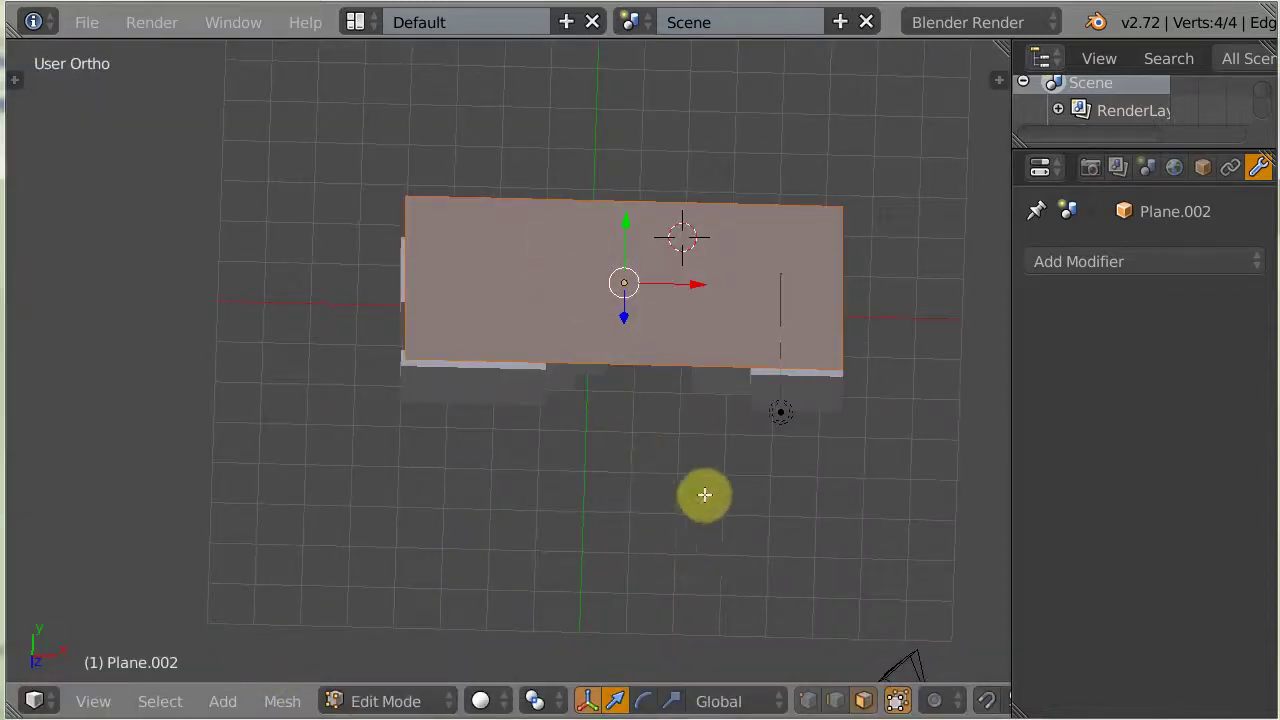
pyautogui.keyDown('shift'); pyautogui.moveTo(706, 494); pyautogui.dragTo(592, 527, button='middle'); pyautogui.keyUp('shift')
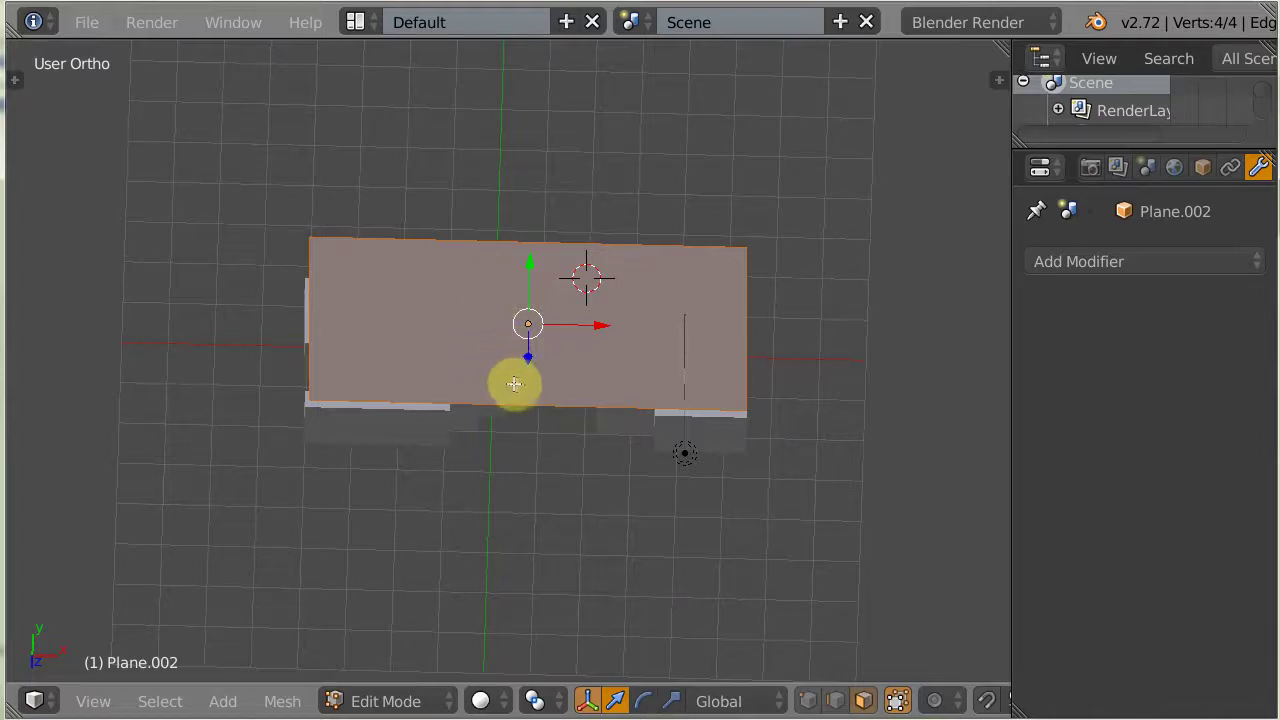
pyautogui.moveTo(491, 428); pyautogui.dragTo(505, 408, button='middle')
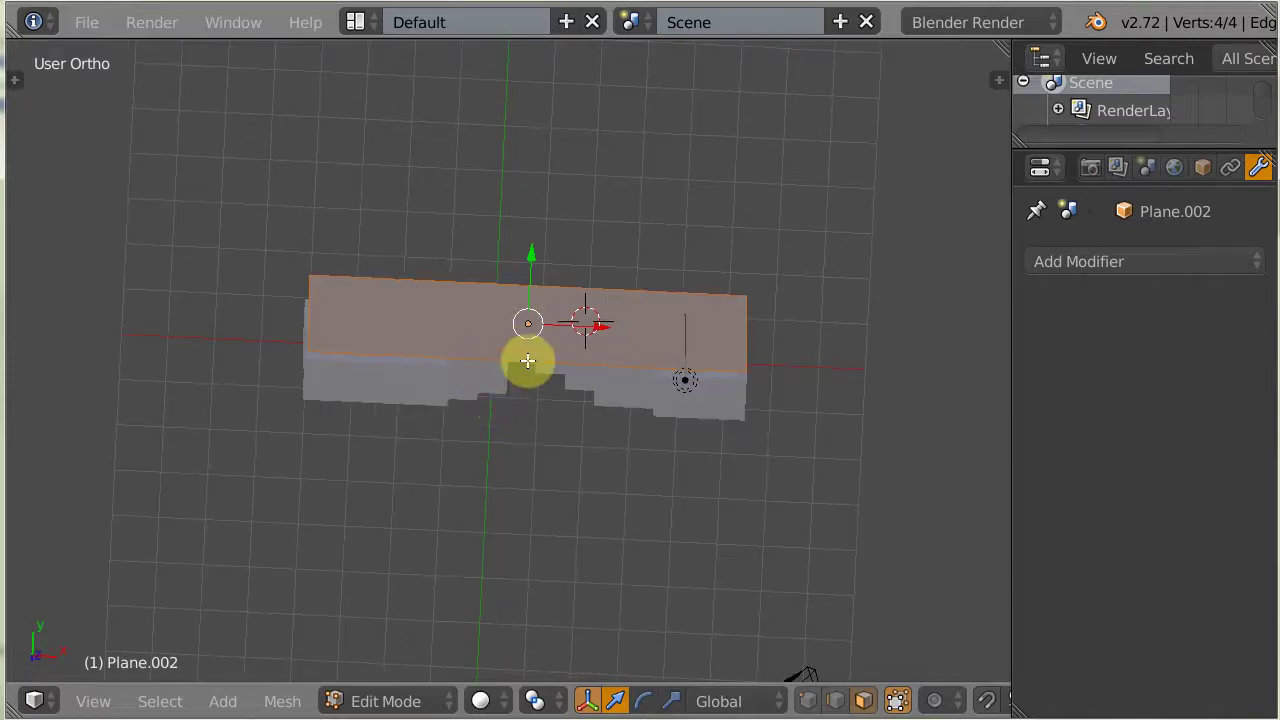
pyautogui.press('Tab')
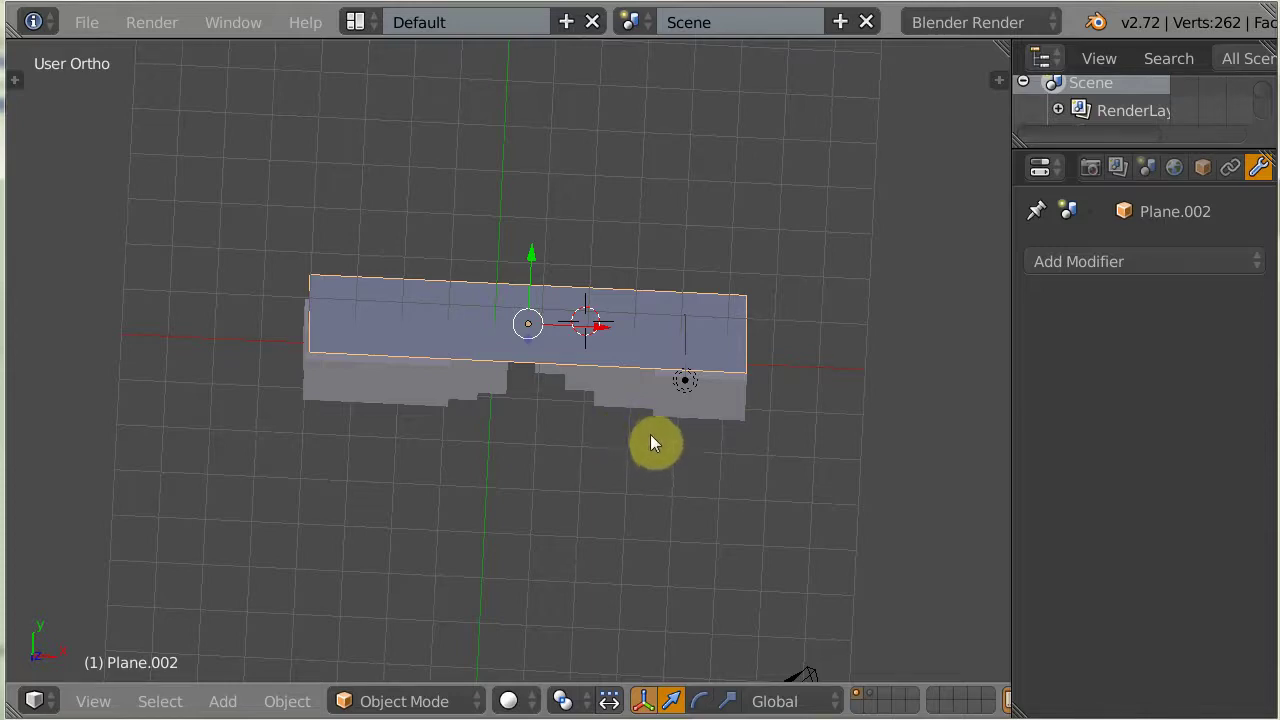
# - Widen the properties area and add a new material to the plane behind the pixelated model
pyautogui.press('KP_1')
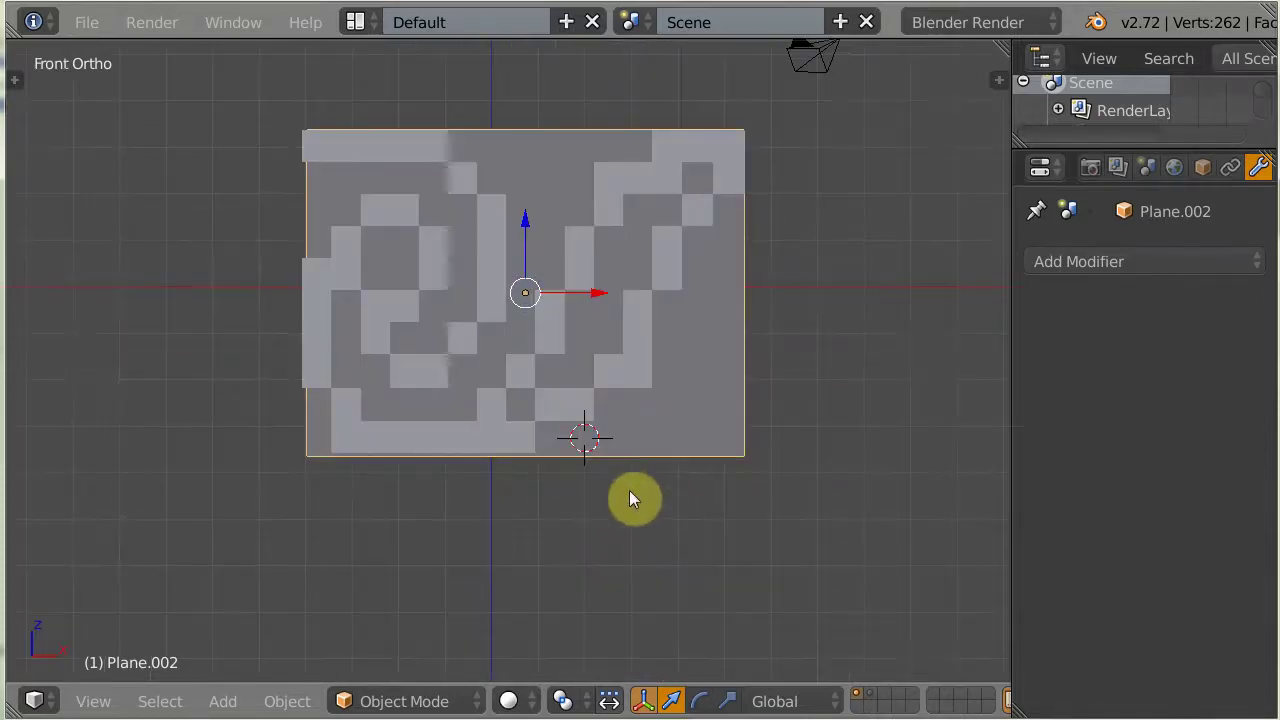
pyautogui.moveTo(629, 495); pyautogui.dragTo(529, 480, button='middle')
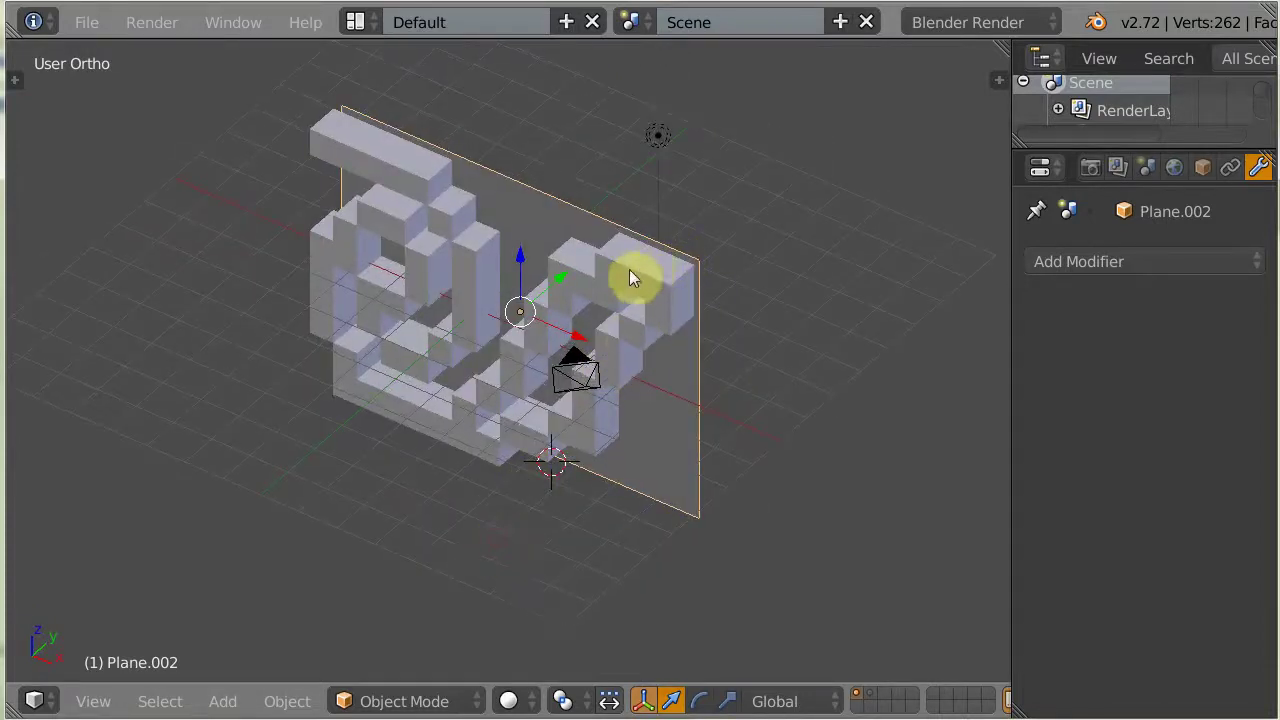
pyautogui.moveTo(629, 269); pyautogui.dragTo(608, 413, button='middle')
pyautogui.press('KP_7')
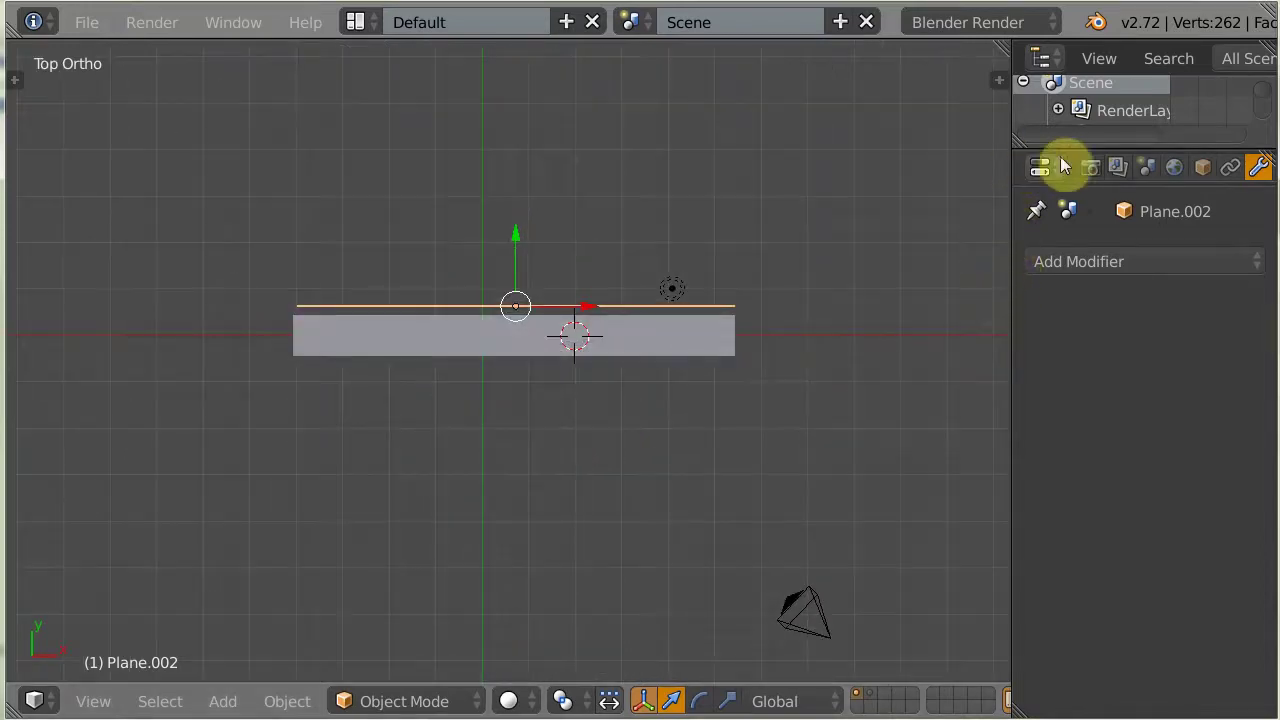
pyautogui.moveTo(1010, 200); pyautogui.dragTo(946, 203)
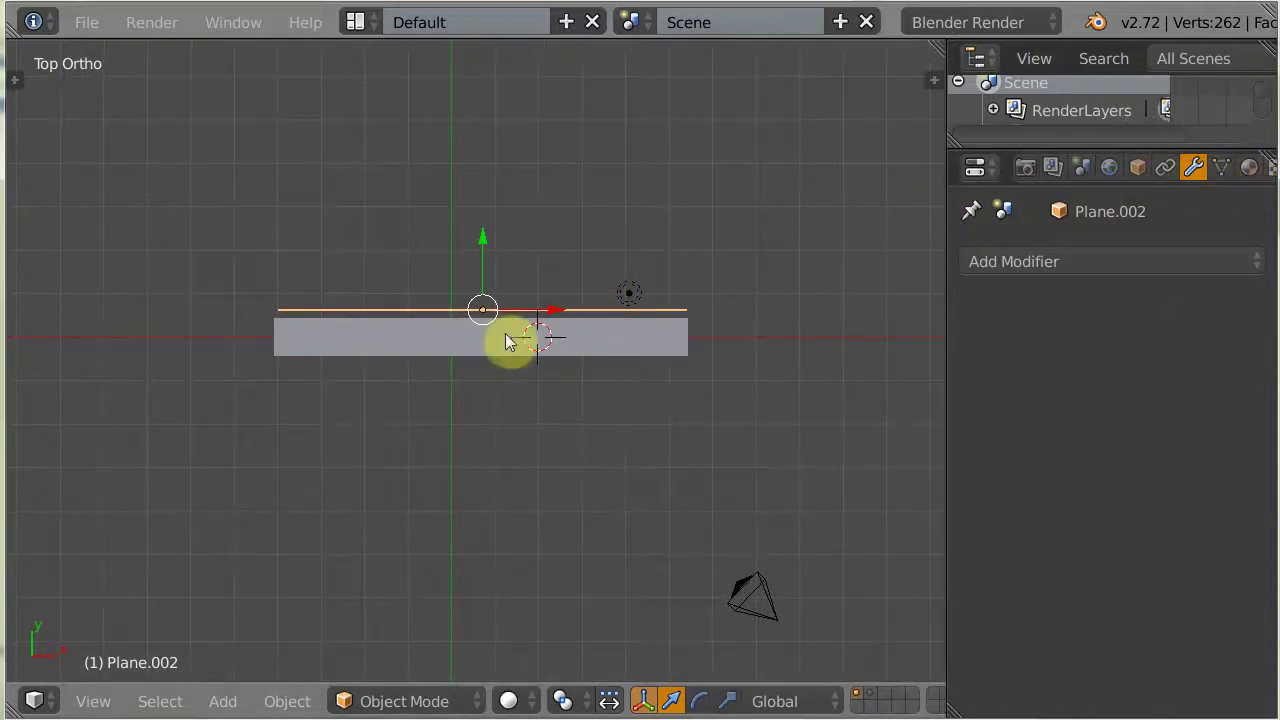
pyautogui.click(1250, 168)
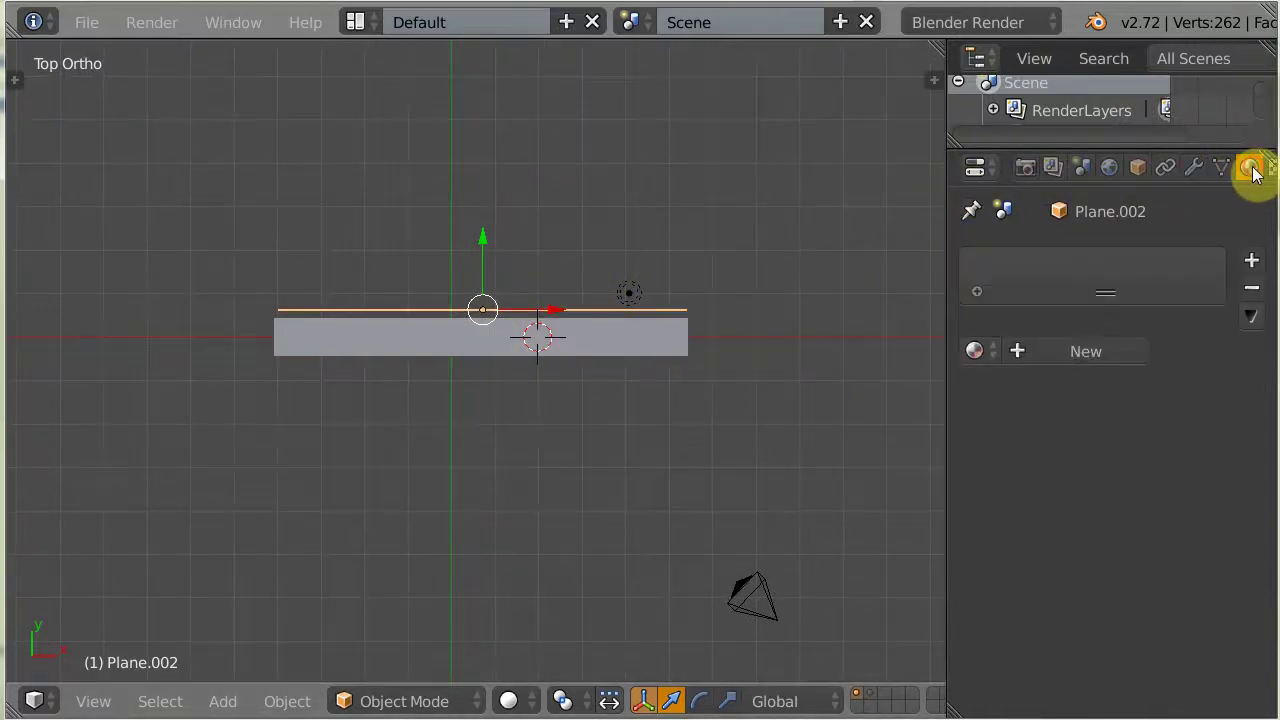
pyautogui.click(1056, 352)
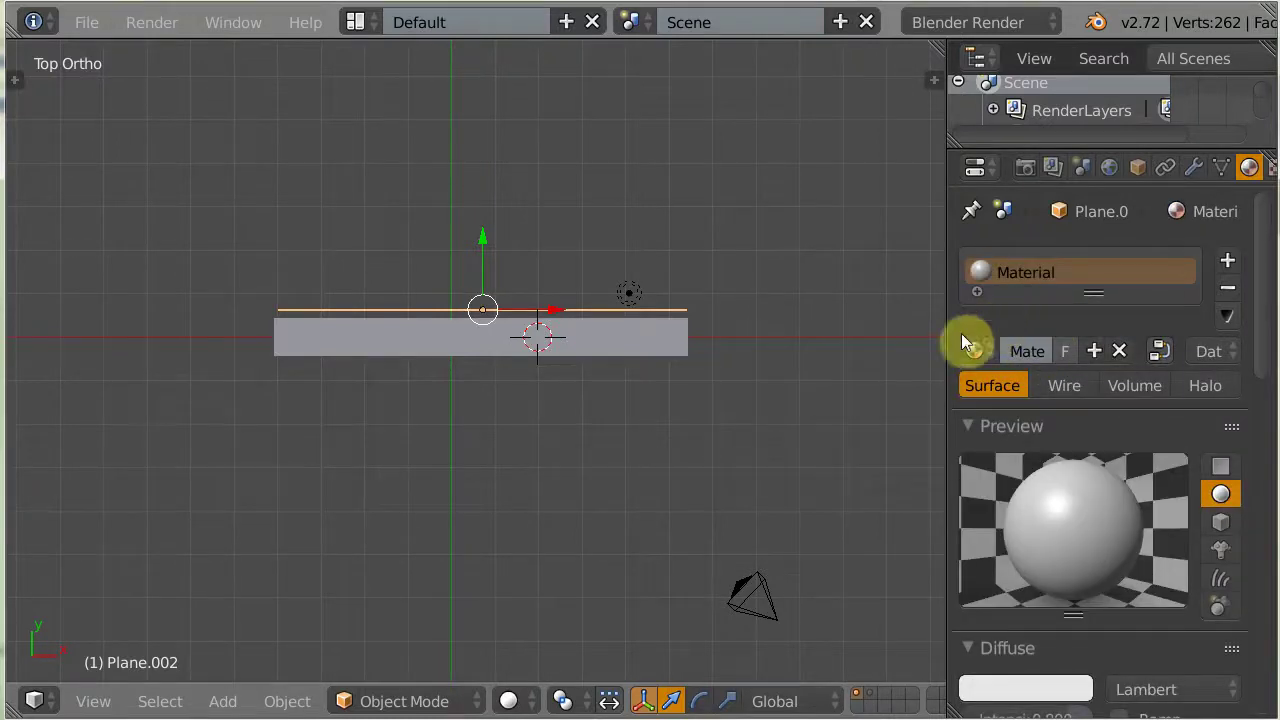
pyautogui.moveTo(945, 337); pyautogui.dragTo(908, 337)
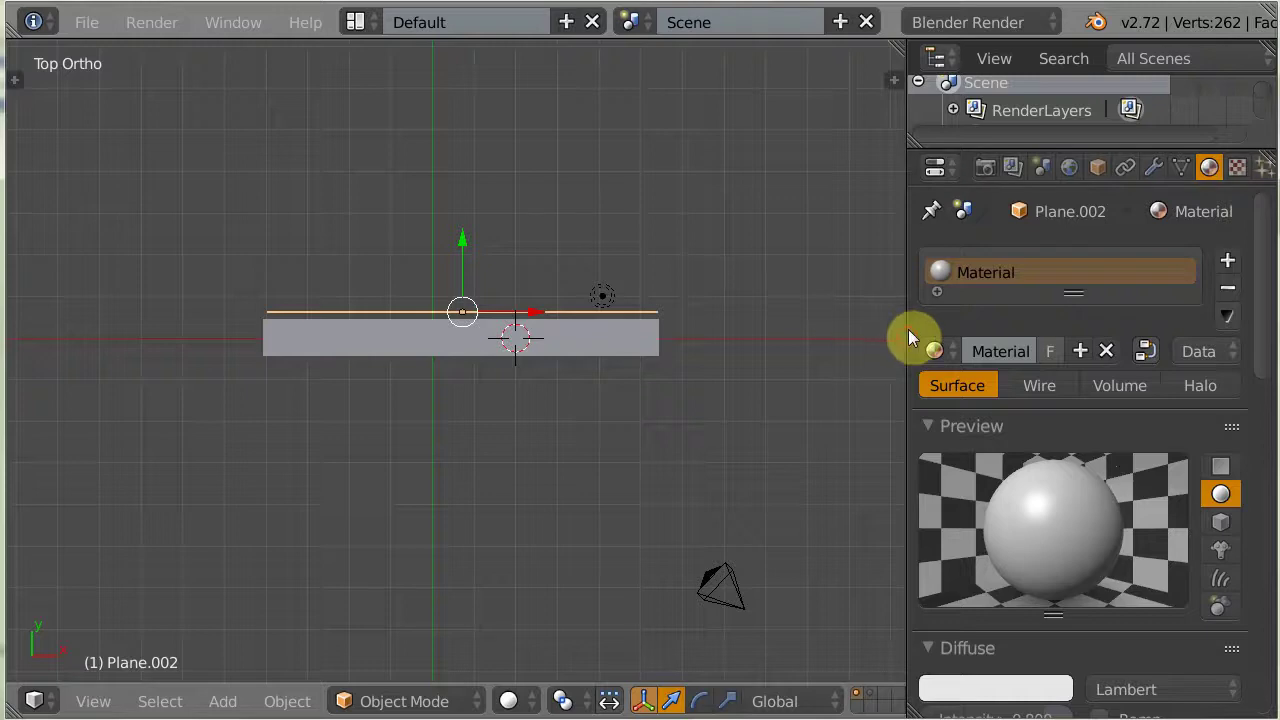
pyautogui.click(1238, 168)
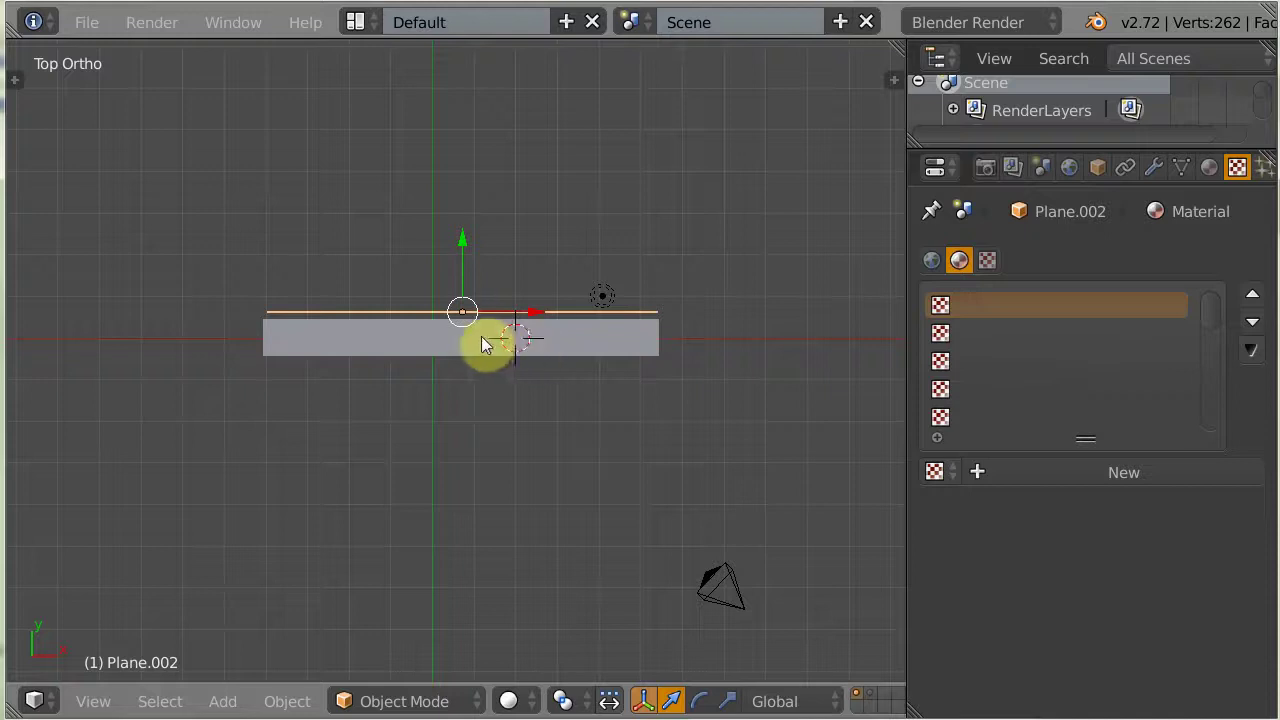
# - Show the scene's render settings with all sections collapsed except Bake
pyautogui.moveTo(476, 338); pyautogui.dragTo(488, 417, button='middle')
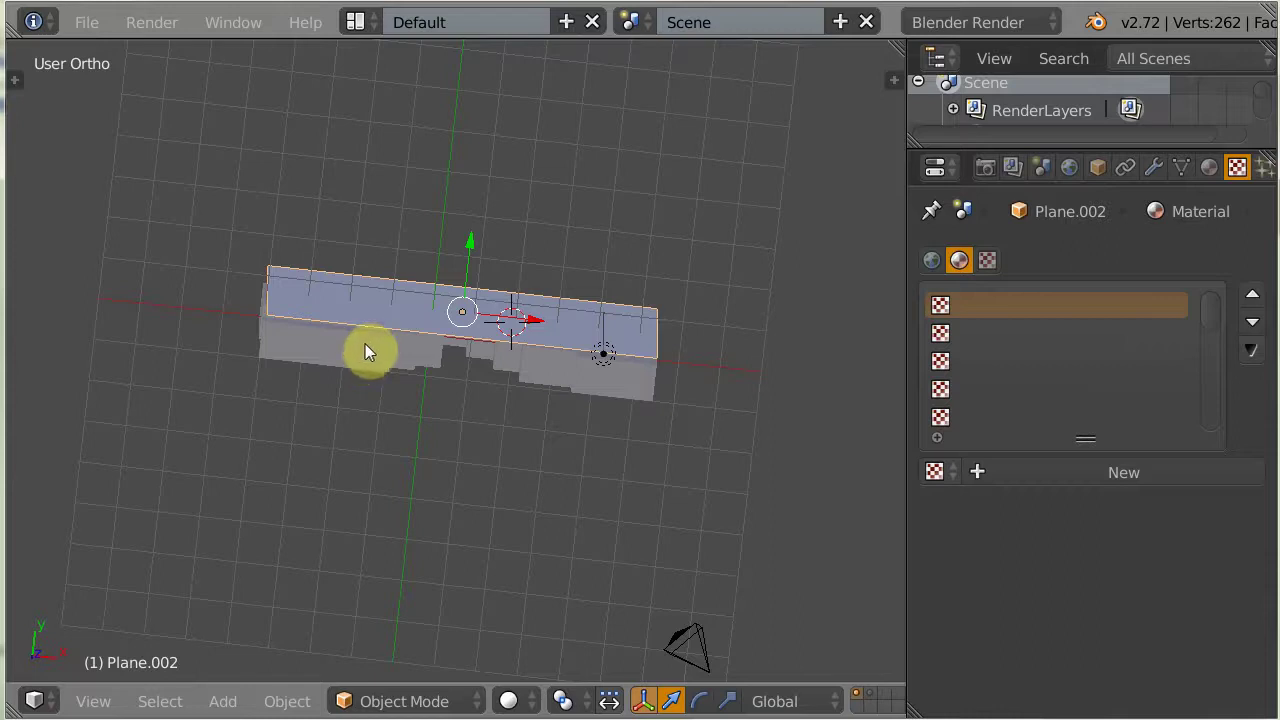
pyautogui.click(985, 167)
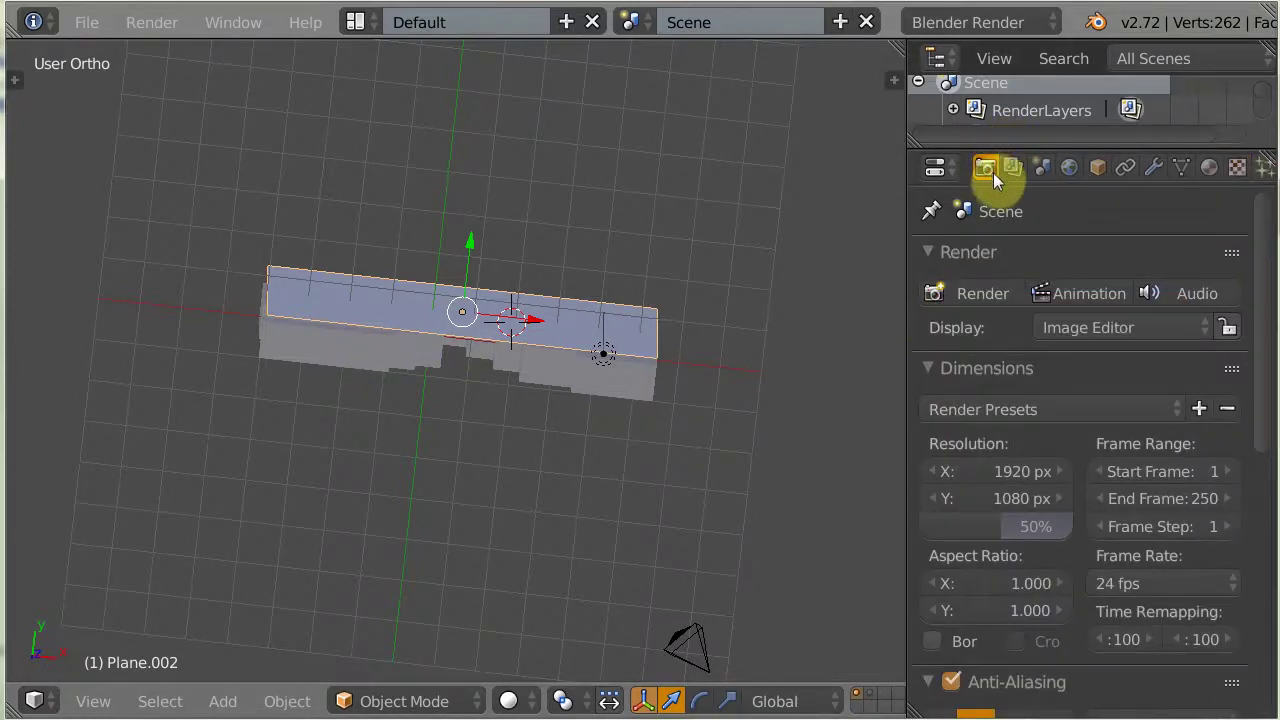
pyautogui.click(930, 251)
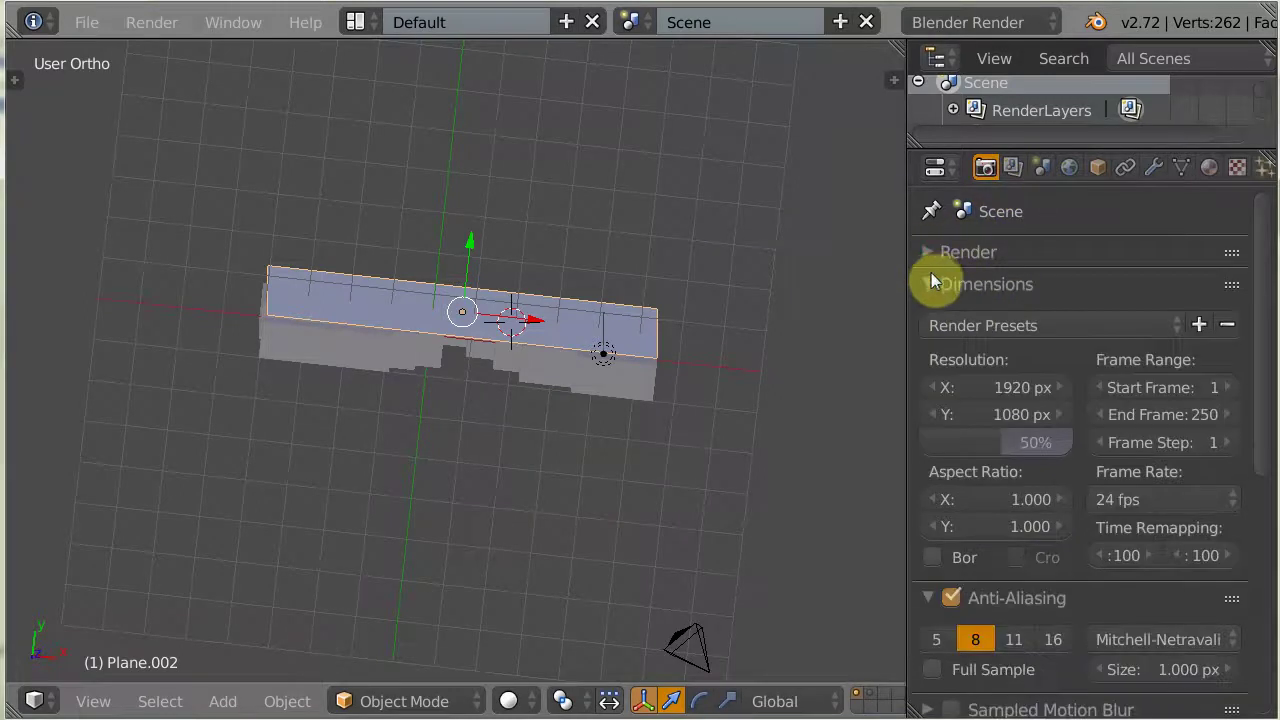
pyautogui.moveTo(931, 280); pyautogui.dragTo(952, 412)
pyautogui.click(932, 506)
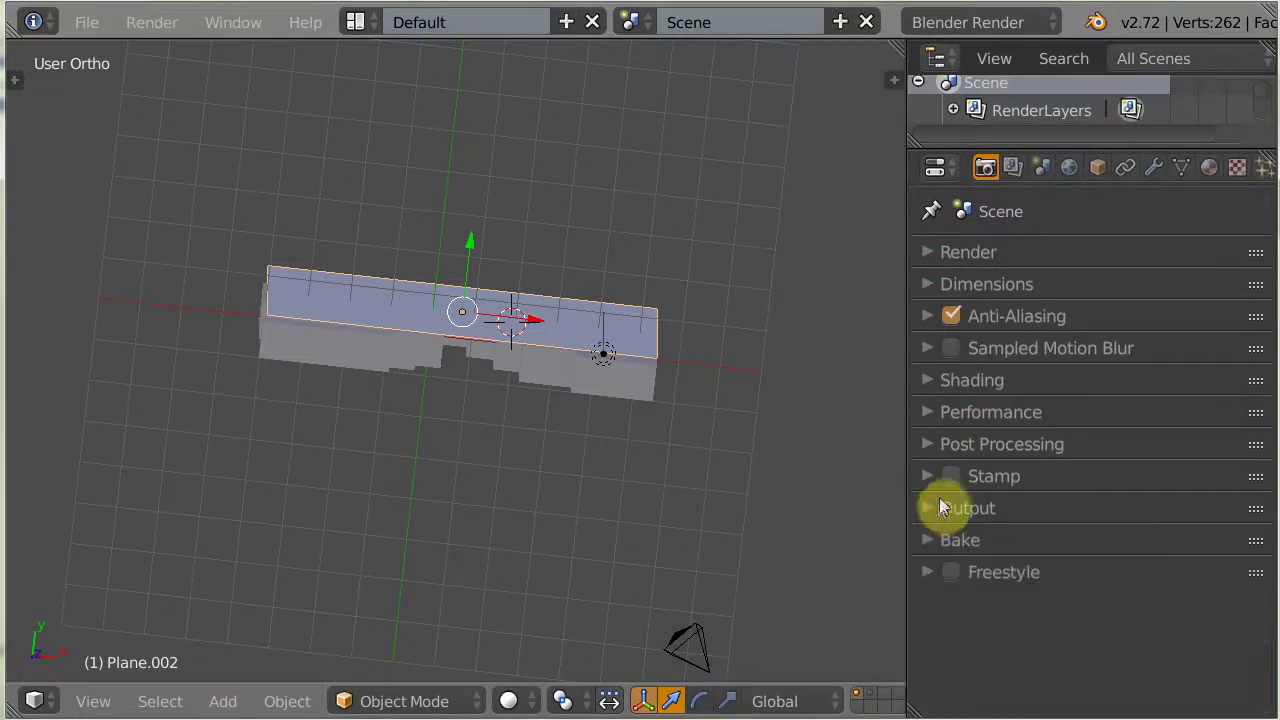
pyautogui.click(930, 541)
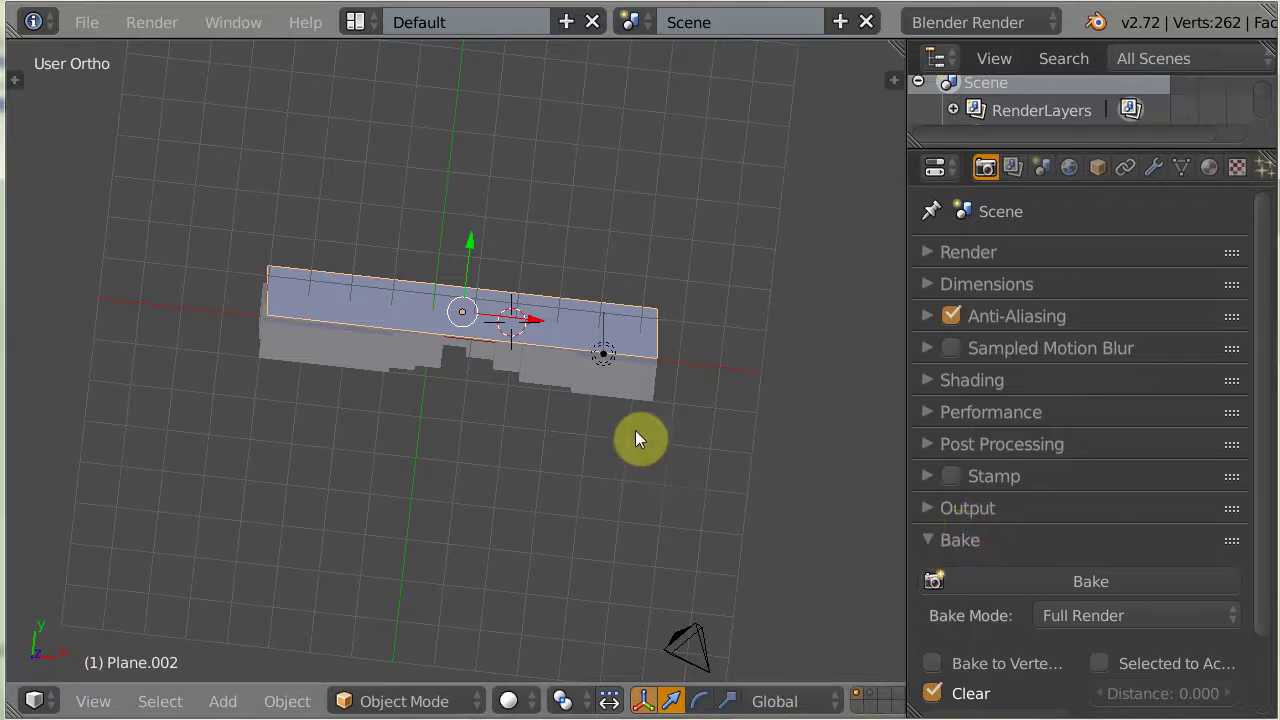
# - Select the pixelated model and the plane together, with the plane as the active object
pyautogui.rightClick(572, 377)
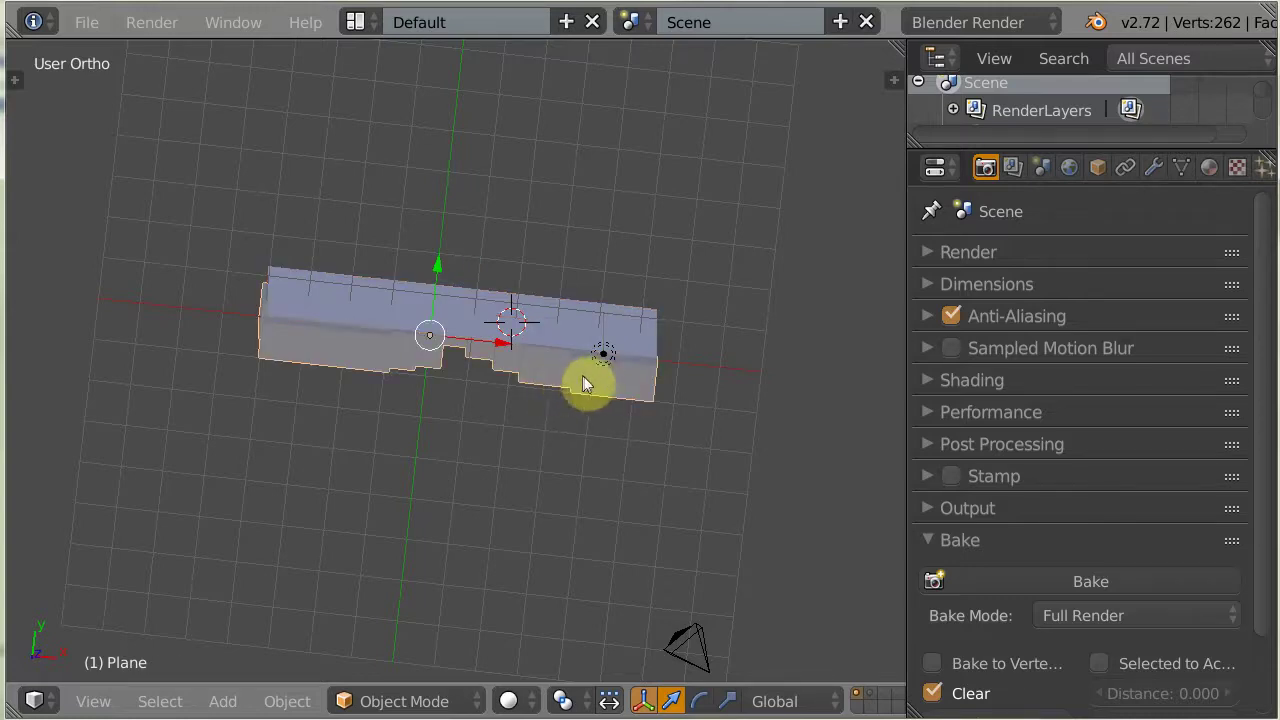
pyautogui.rightClick(551, 333)
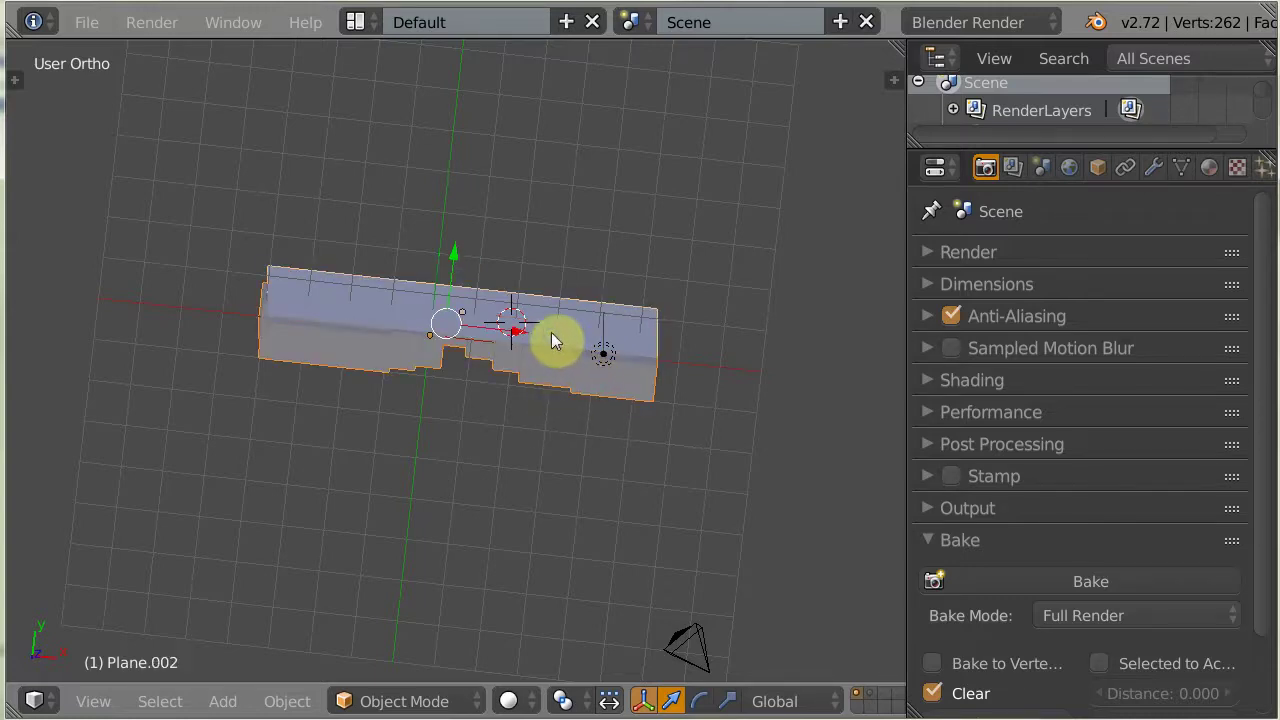
pyautogui.moveTo(555, 415); pyautogui.dragTo(578, 474, button='middle')
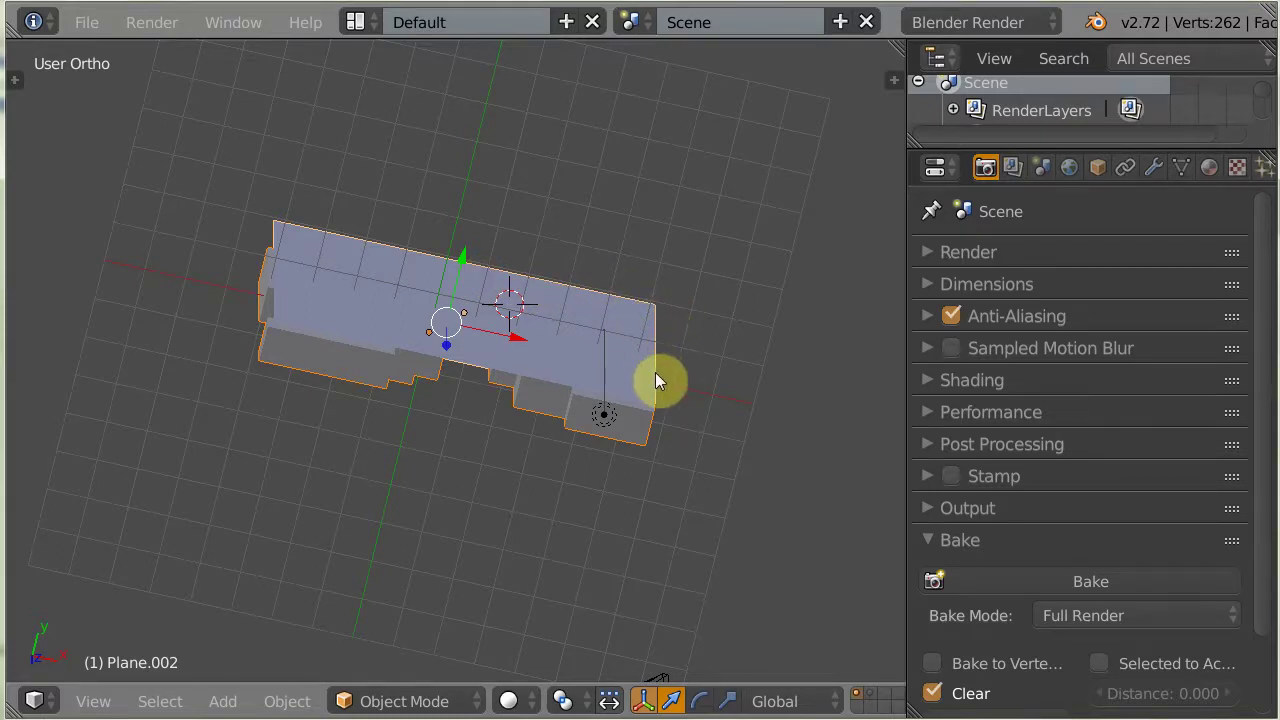
pyautogui.moveTo(680, 466); pyautogui.dragTo(603, 461, button='middle')
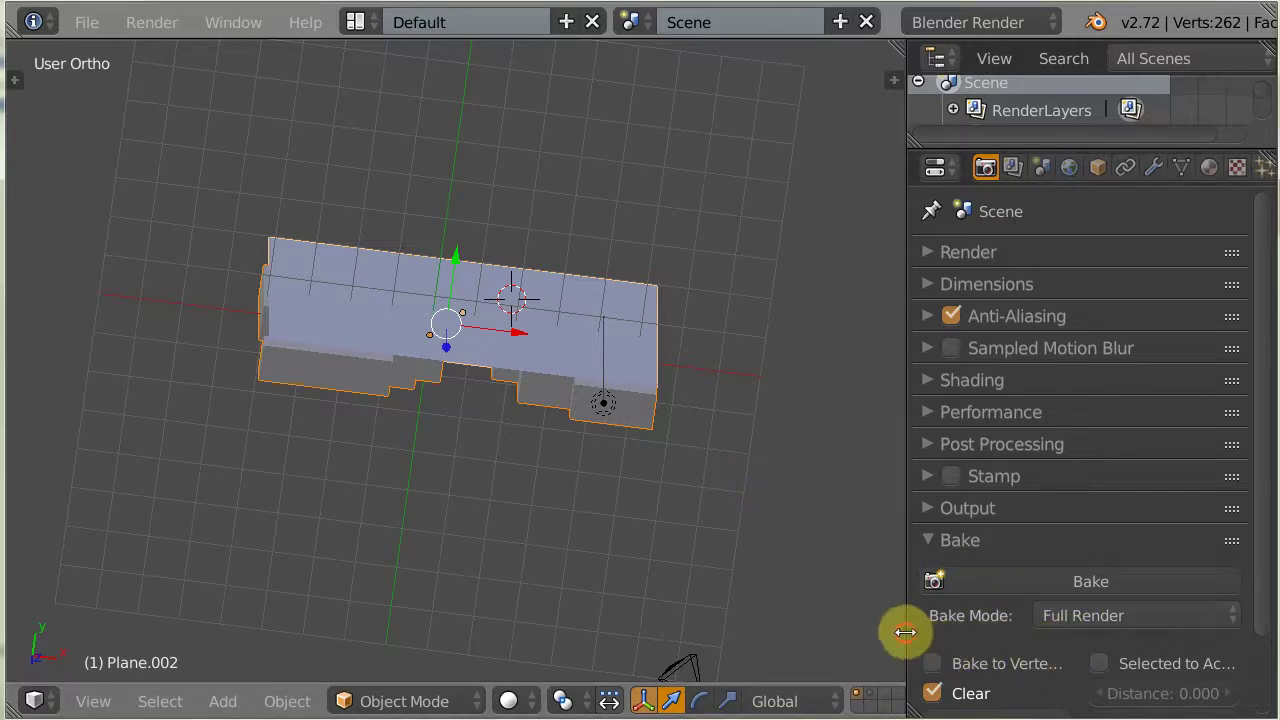
# - Enable Selected to Active, set the bake mode to Displacement, and bake the model onto the plane's image
pyautogui.moveTo(907, 632); pyautogui.dragTo(871, 632)
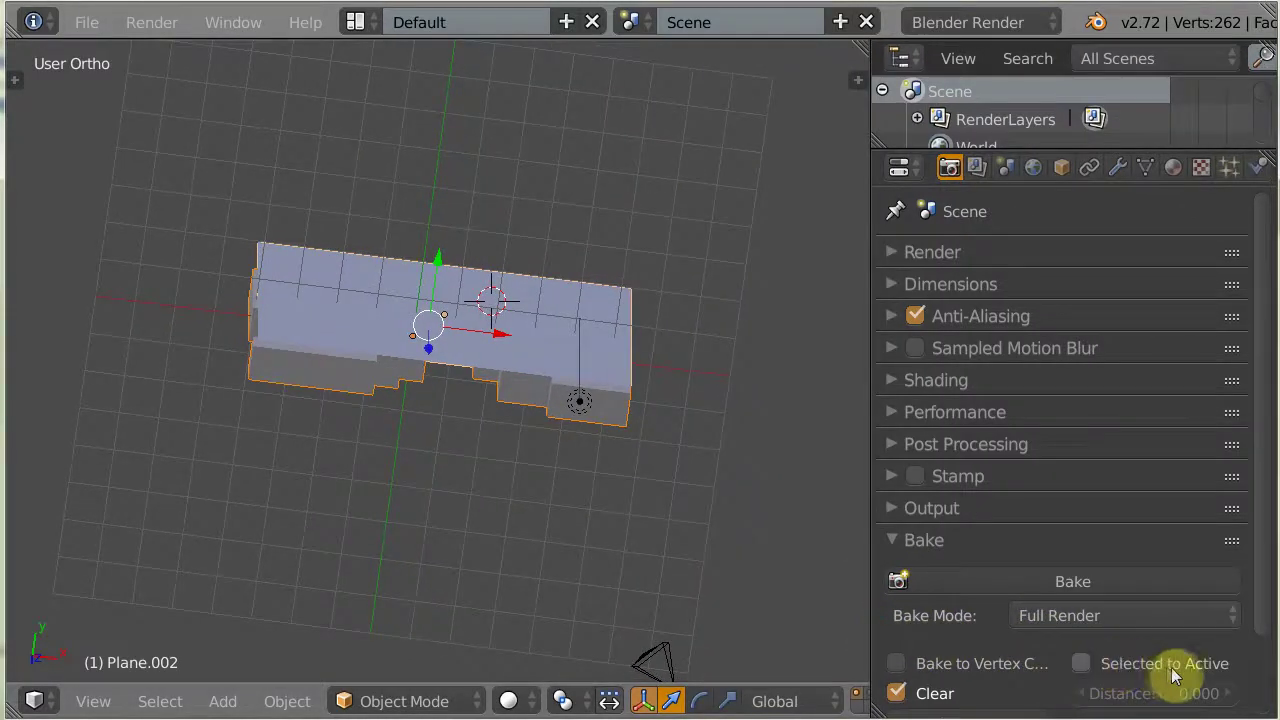
pyautogui.click(1080, 663)
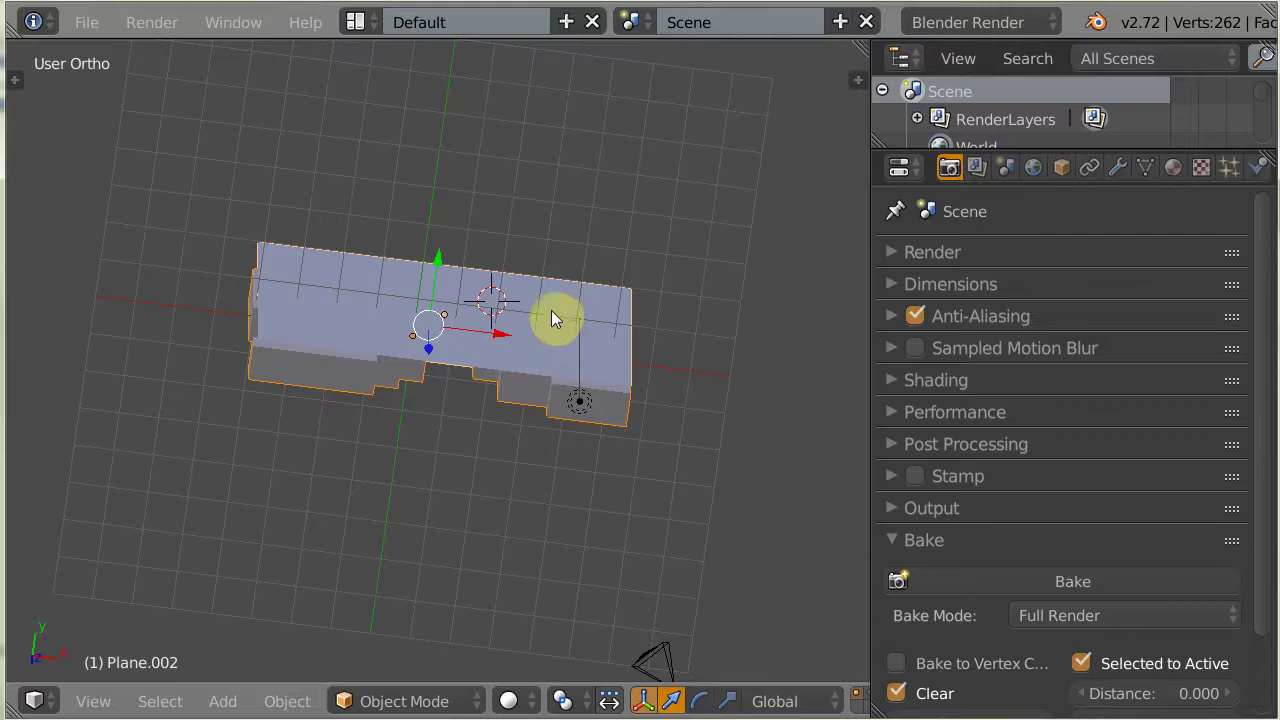
pyautogui.click(1101, 617)
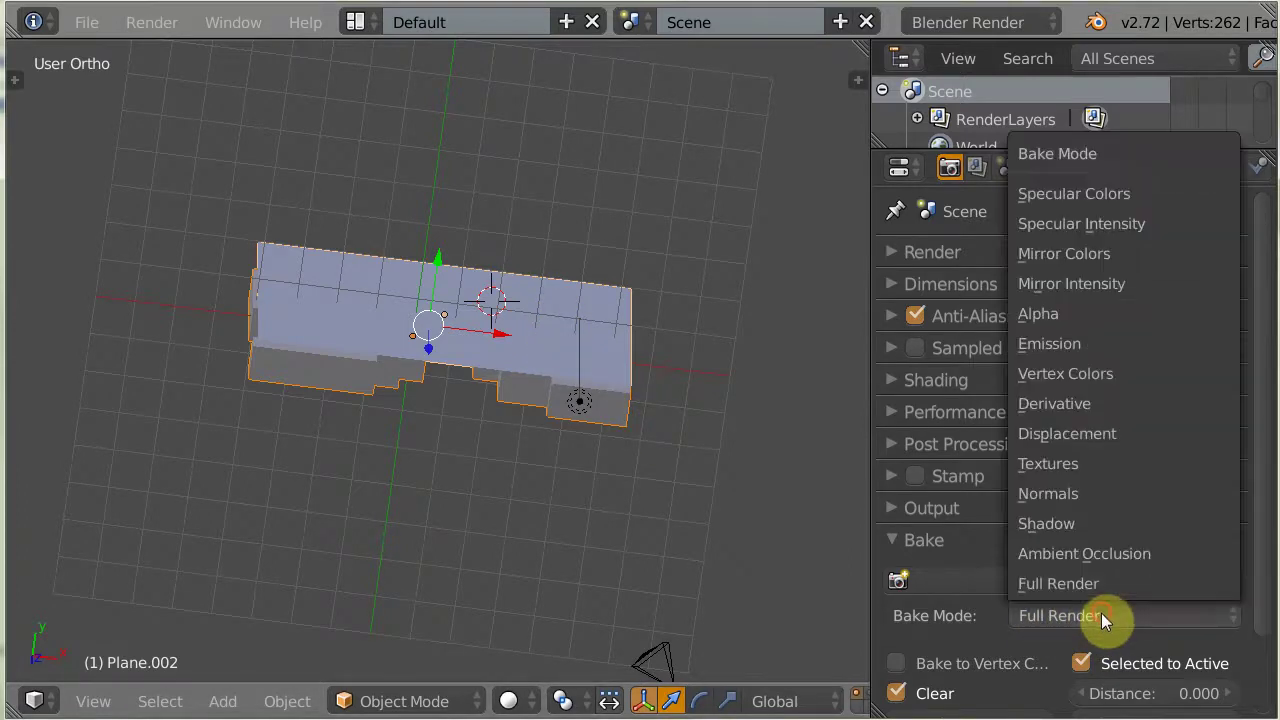
pyautogui.click(1077, 432)
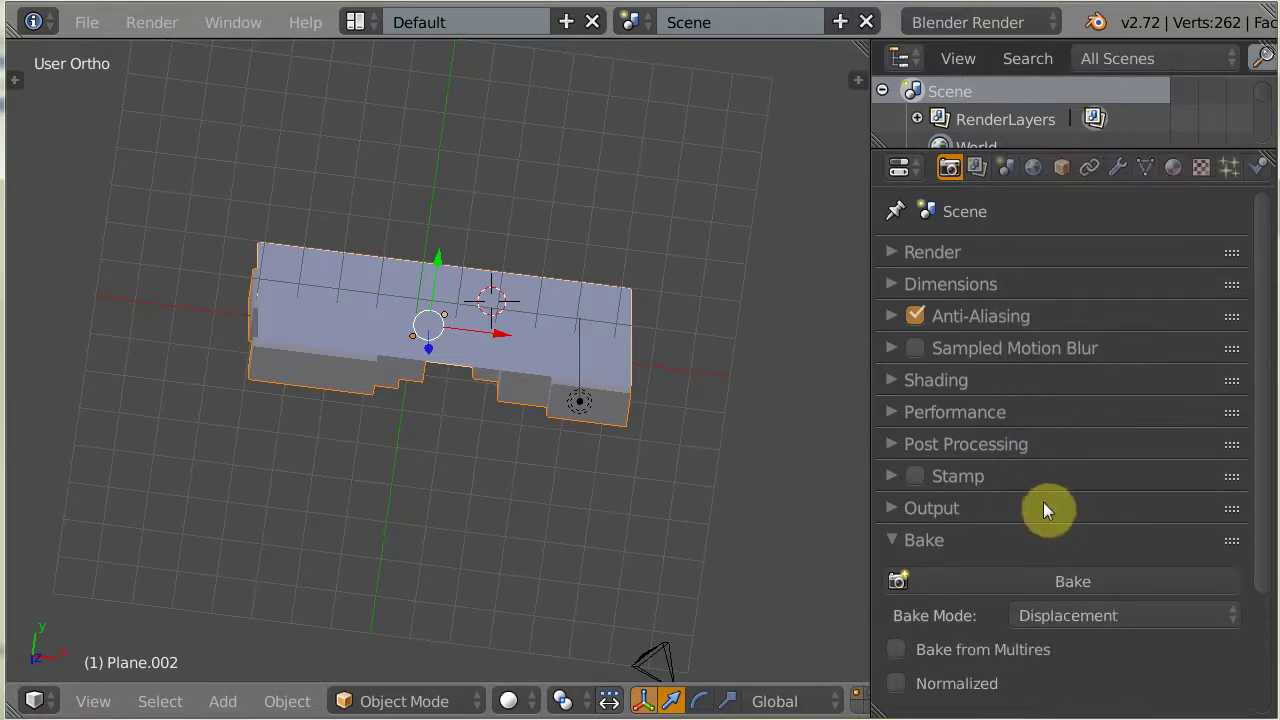
pyautogui.click(1070, 580)
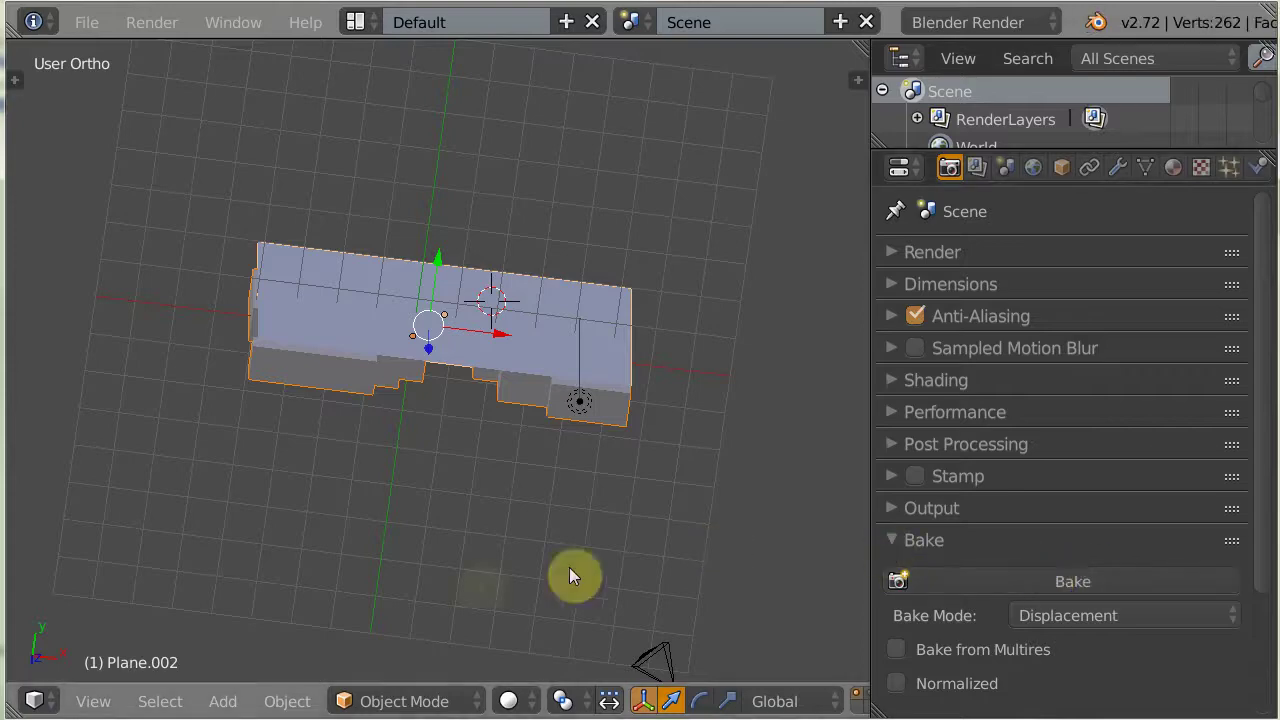
# - Split a narrow area off the 3D view as a UV/Image Editor and show the whole displacement image in it
pyautogui.moveTo(8, 706); pyautogui.dragTo(230, 707)
pyautogui.click(34, 701)
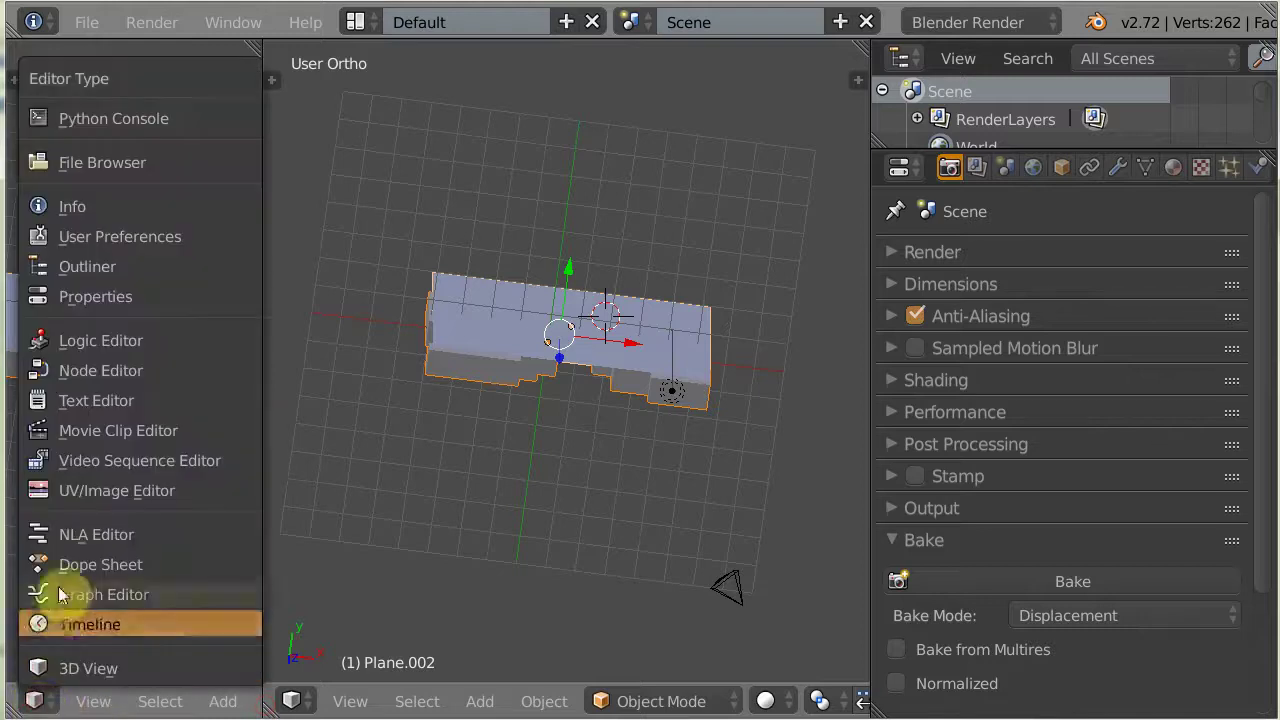
pyautogui.click(79, 493)
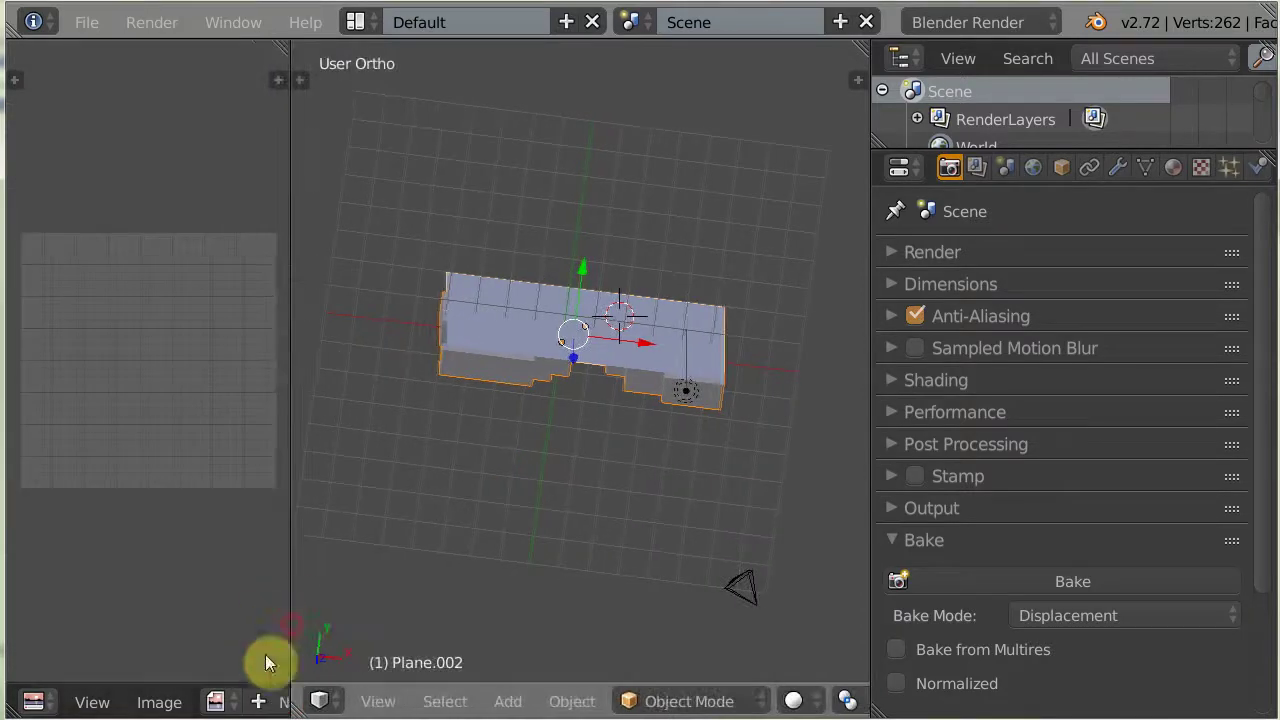
pyautogui.click(215, 703)
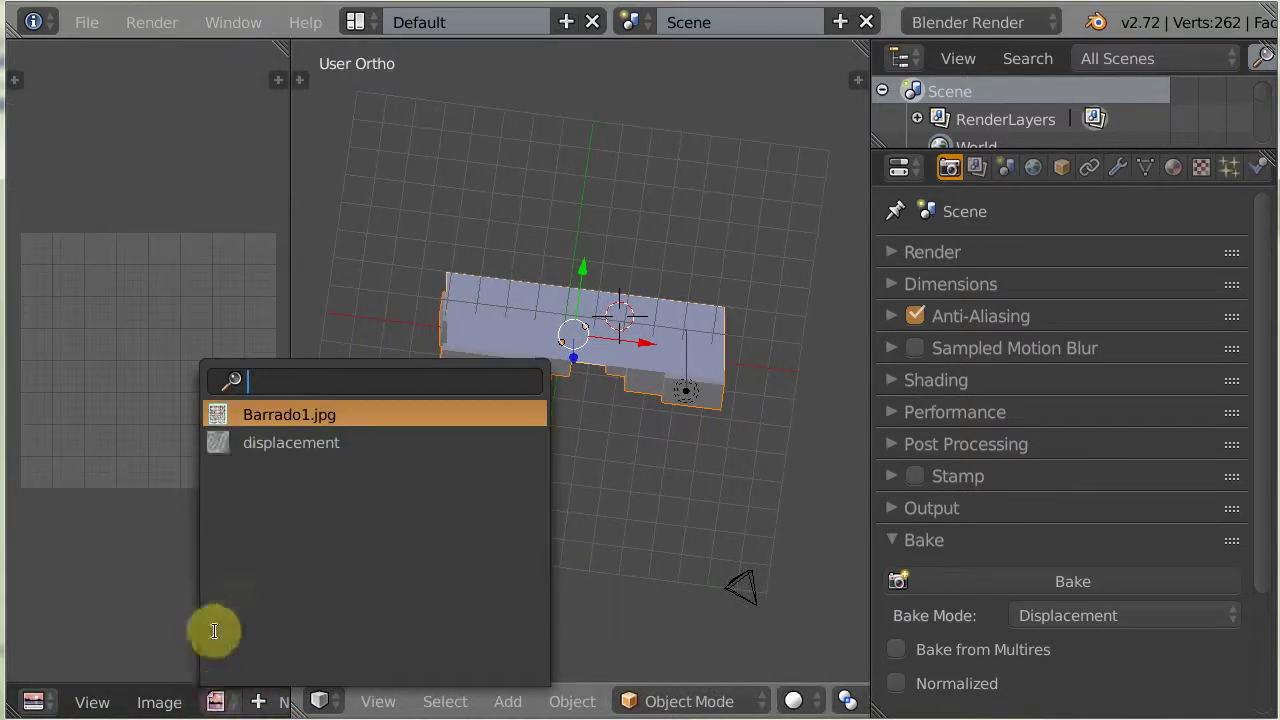
pyautogui.click(268, 443)
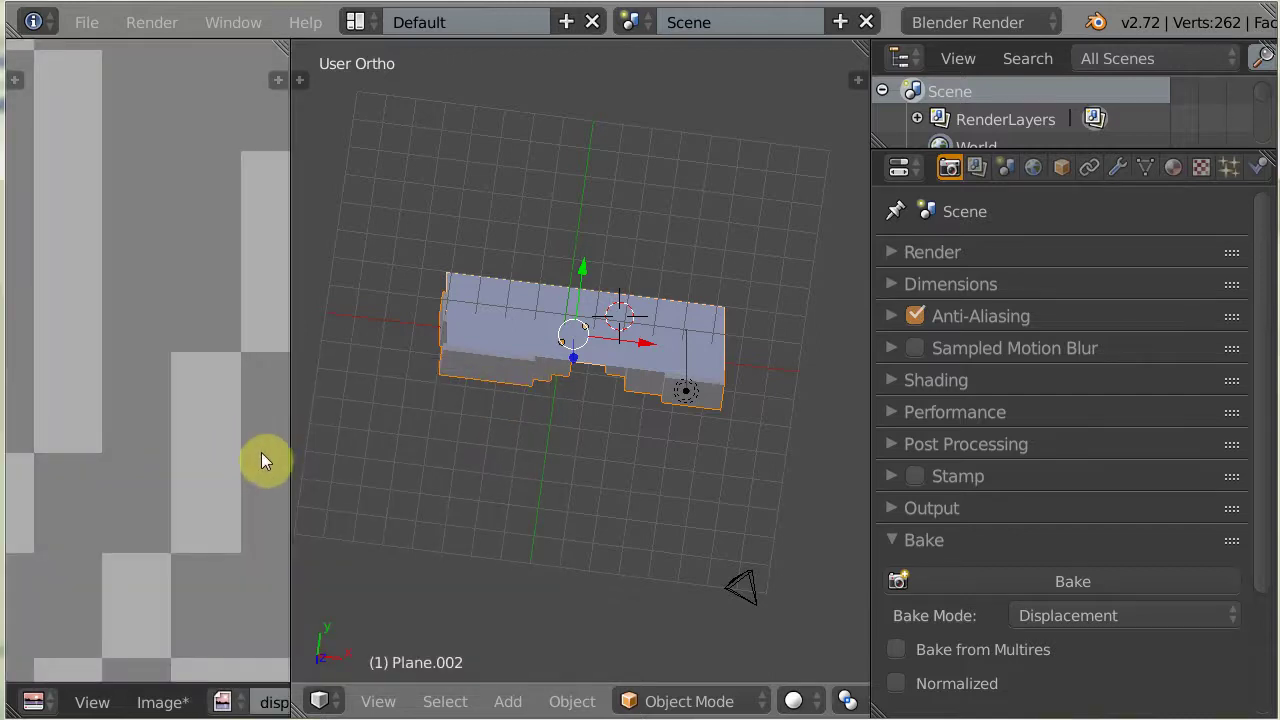
pyautogui.scroll(-6, 148, 455)
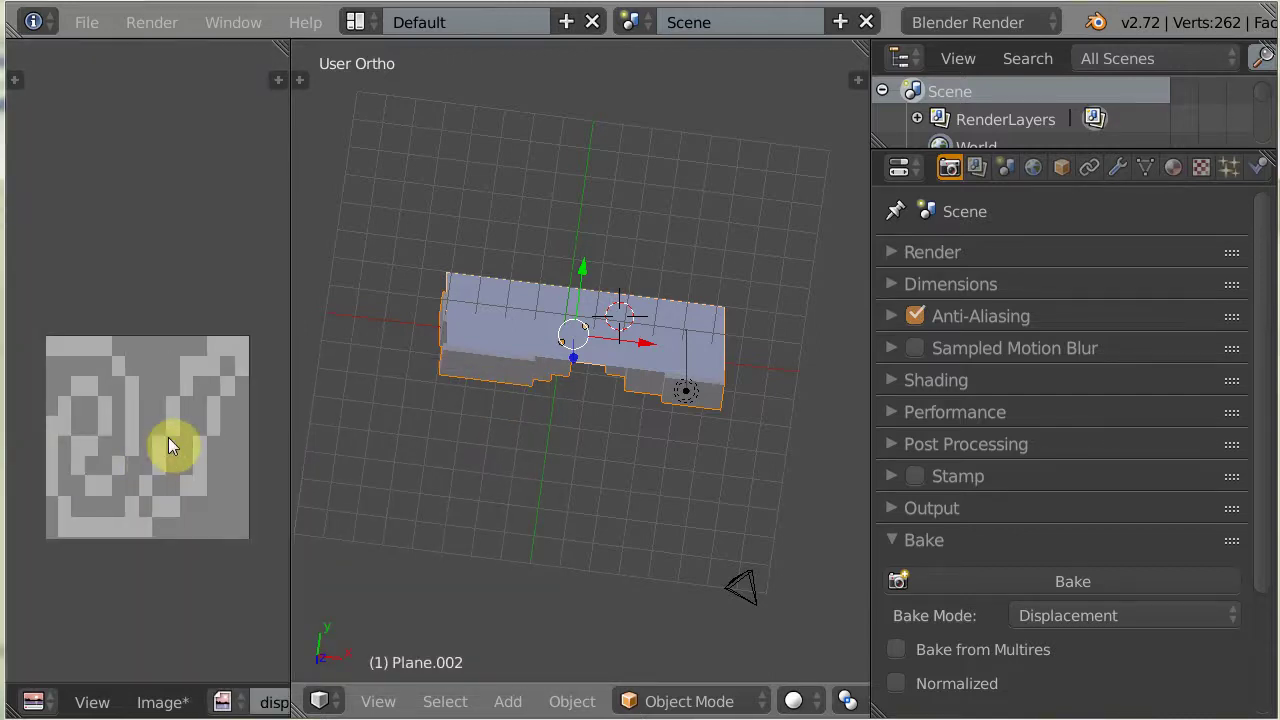
# - Enlarge the 3D view by narrowing the properties area and the image editor beside it
pyautogui.moveTo(163, 448); pyautogui.dragTo(151, 423, button='middle')
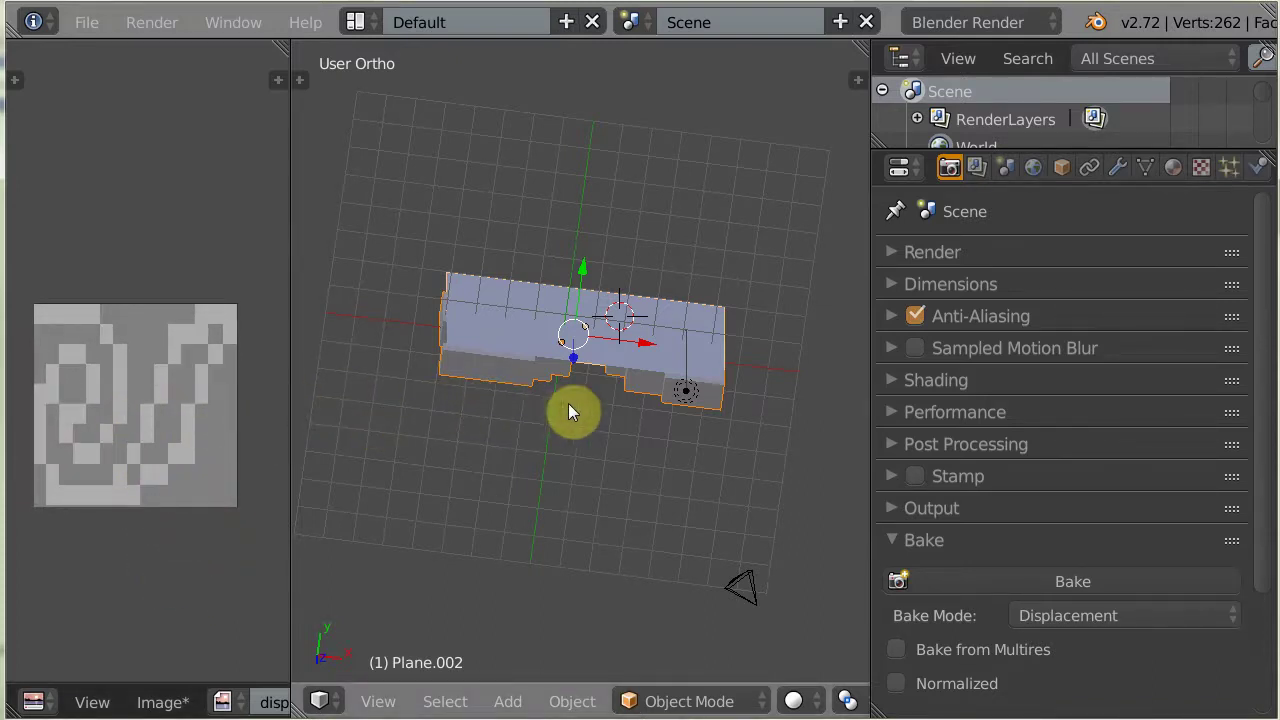
pyautogui.moveTo(561, 381)
pyautogui.mouseDown(button='middle')
pyautogui.moveTo(541, 441)
pyautogui.moveTo(538, 390)
pyautogui.mouseUp(button='middle')
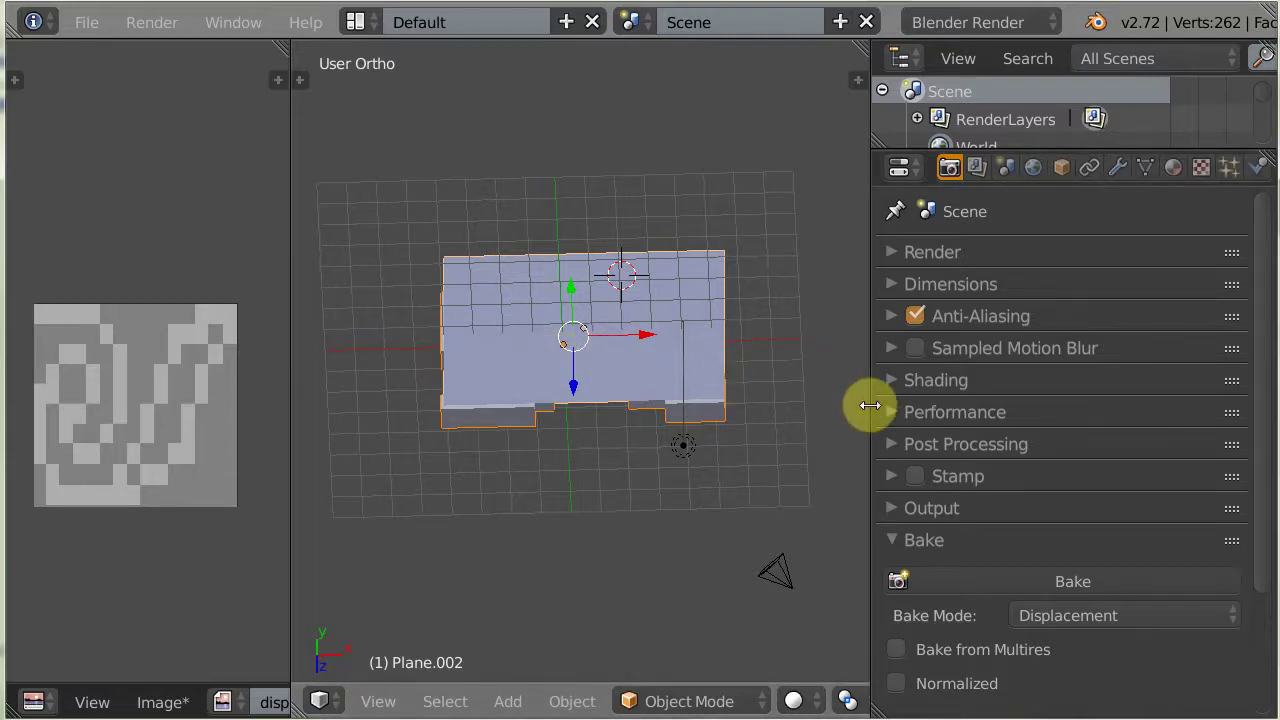
pyautogui.moveTo(868, 405); pyautogui.dragTo(1003, 402)
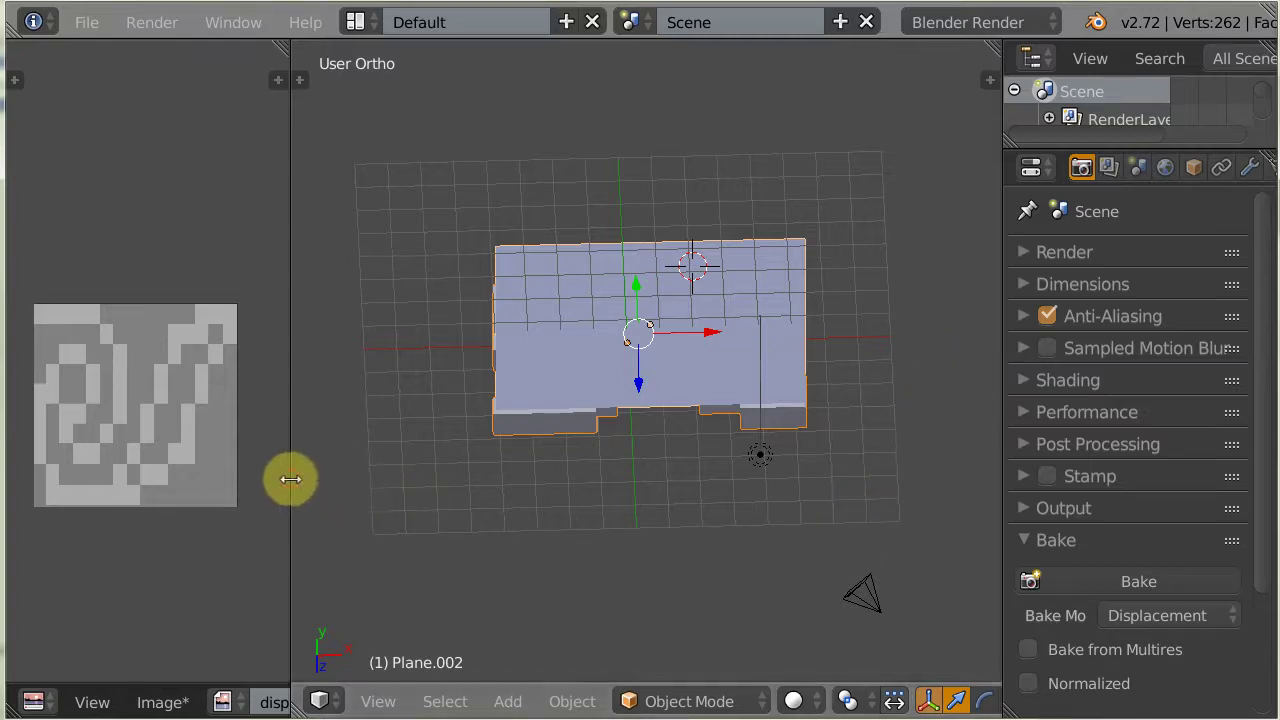
pyautogui.moveTo(289, 477); pyautogui.dragTo(229, 477)
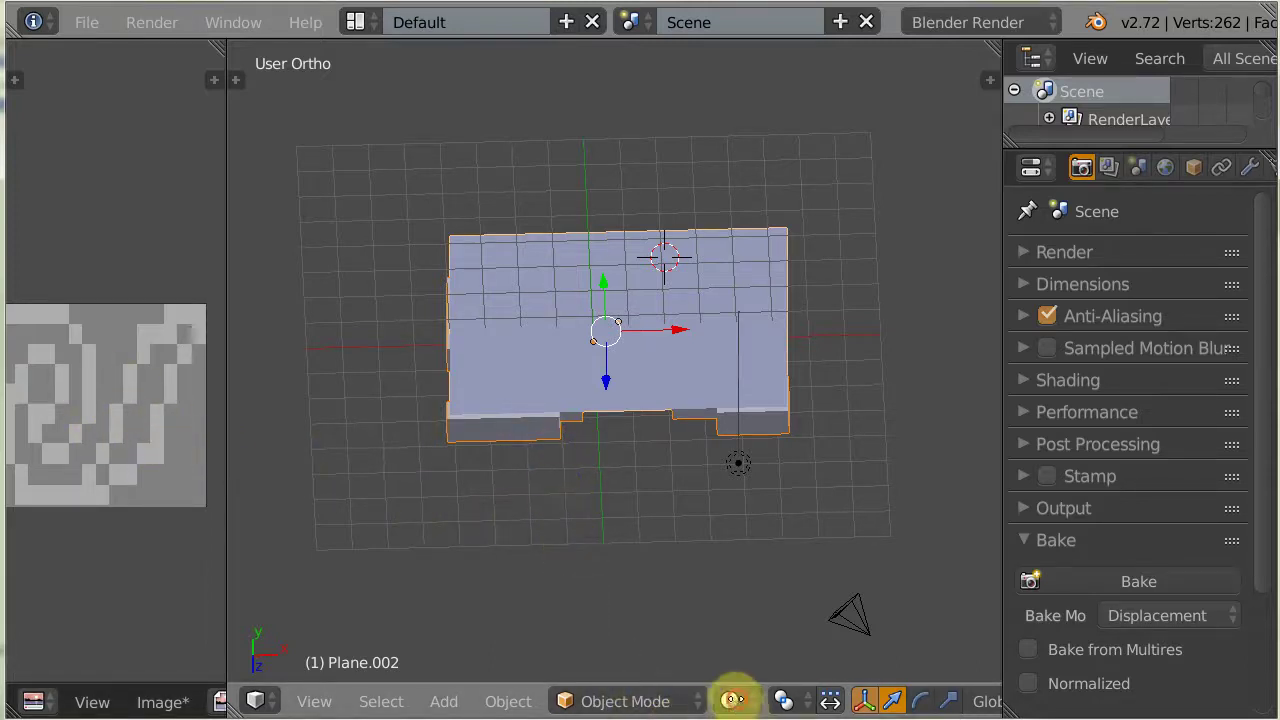
# - Move the pixelated model to the second layer so that only the plane remains in view
pyautogui.hscroll(6, 733, 700)
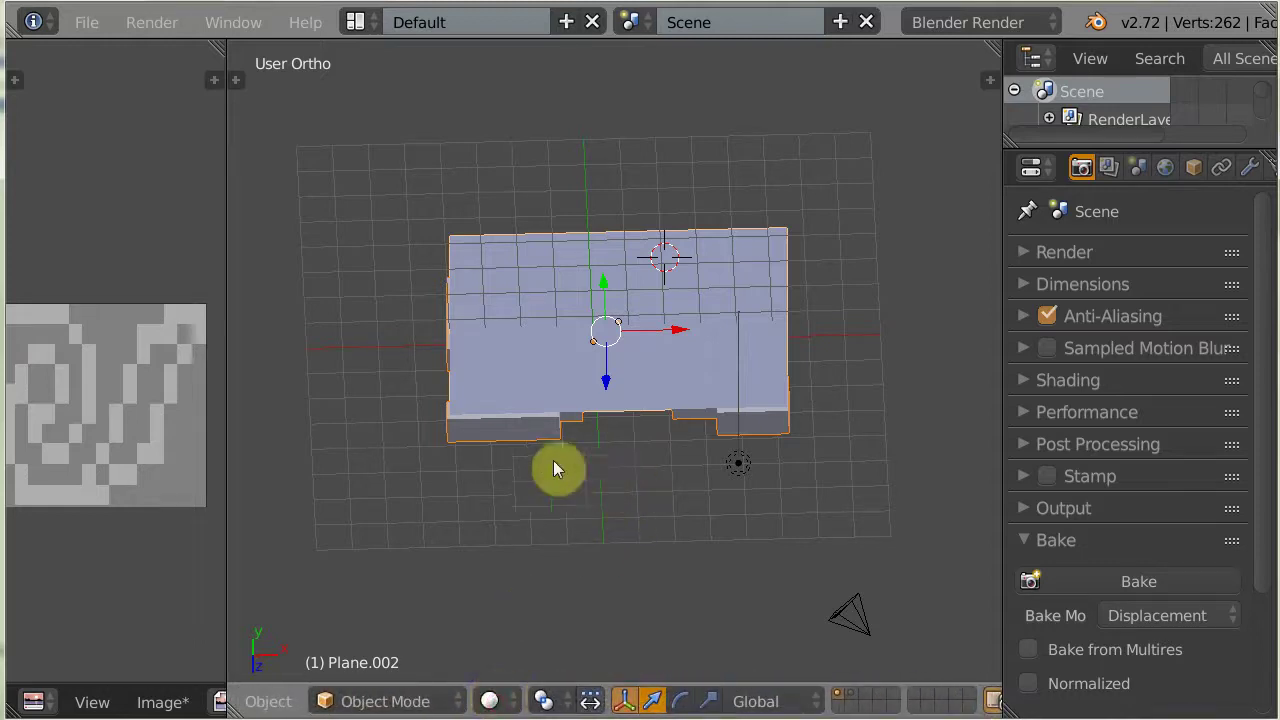
pyautogui.rightClick(531, 430)
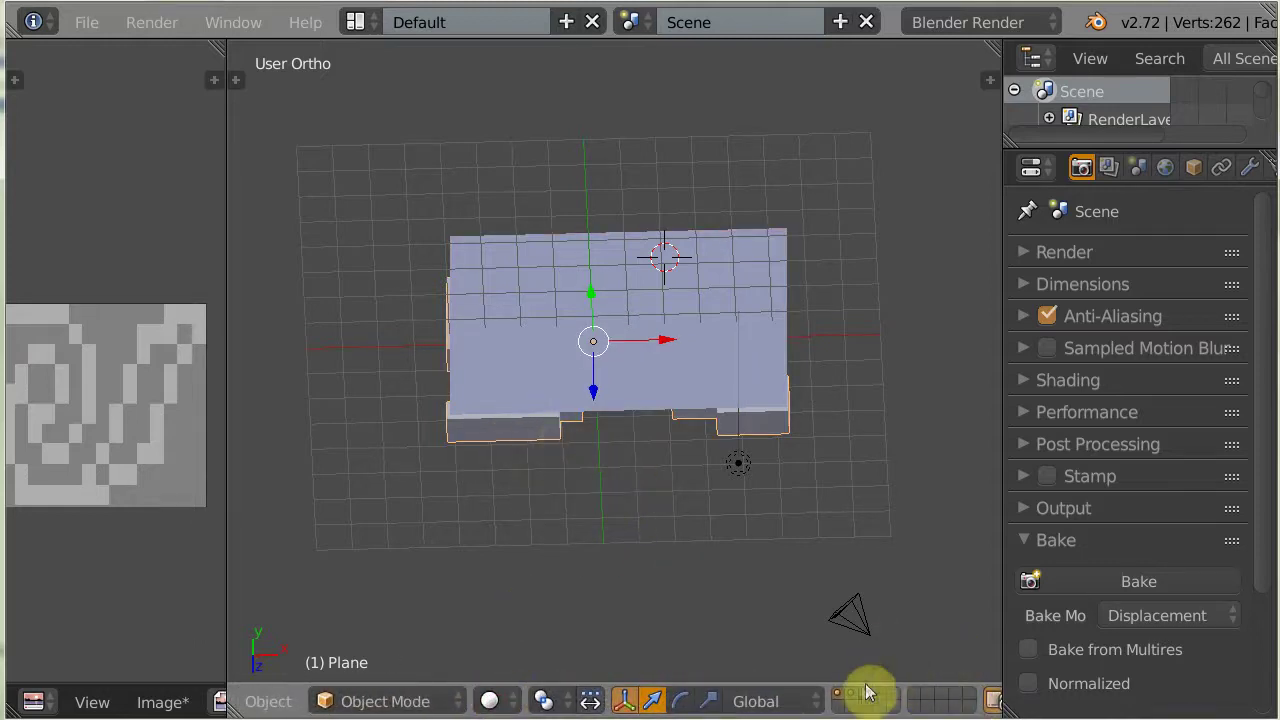
pyautogui.press('m')
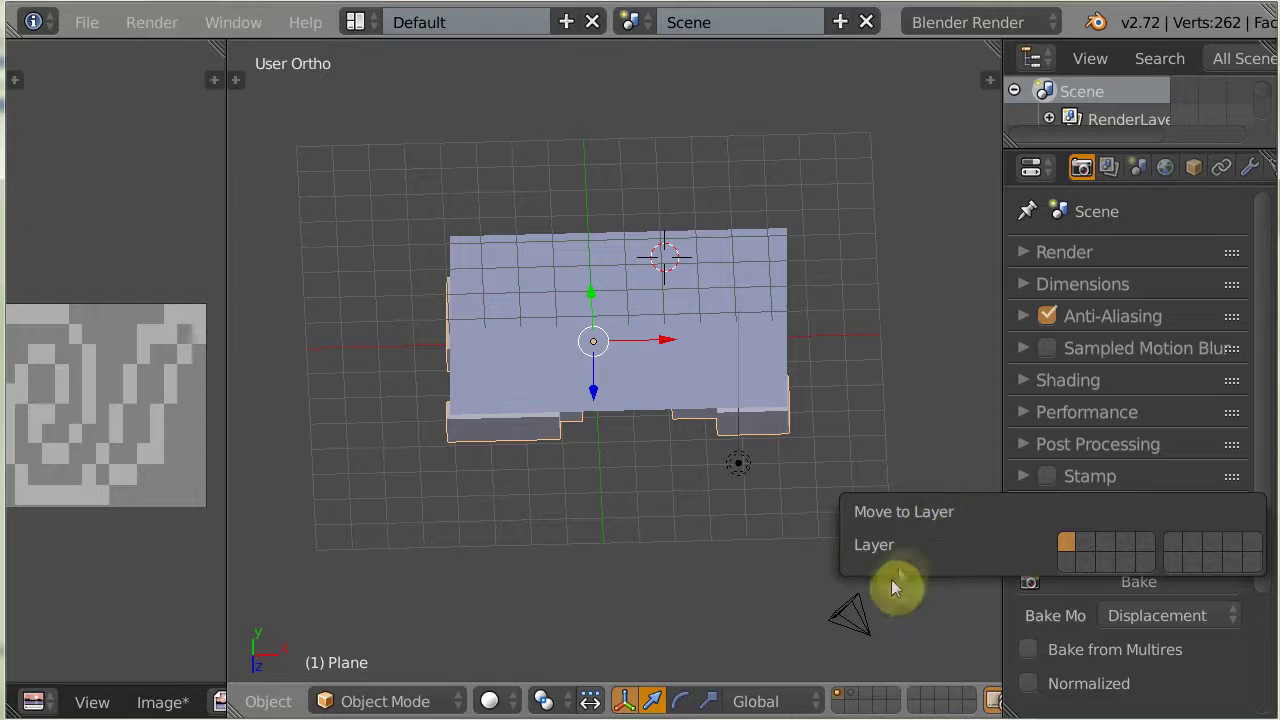
pyautogui.click(1086, 542)
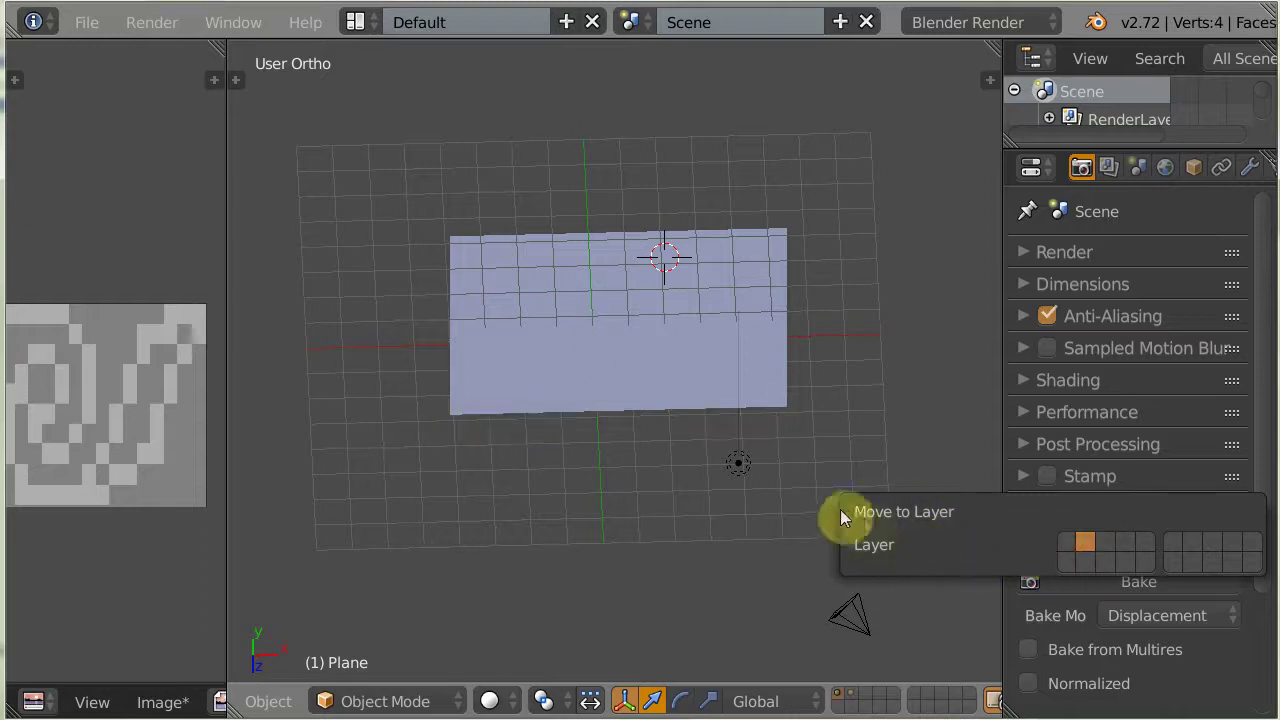
# - Select the plane and turn off the Grid Floor in the 3D view's display settings
pyautogui.rightClick(673, 356)
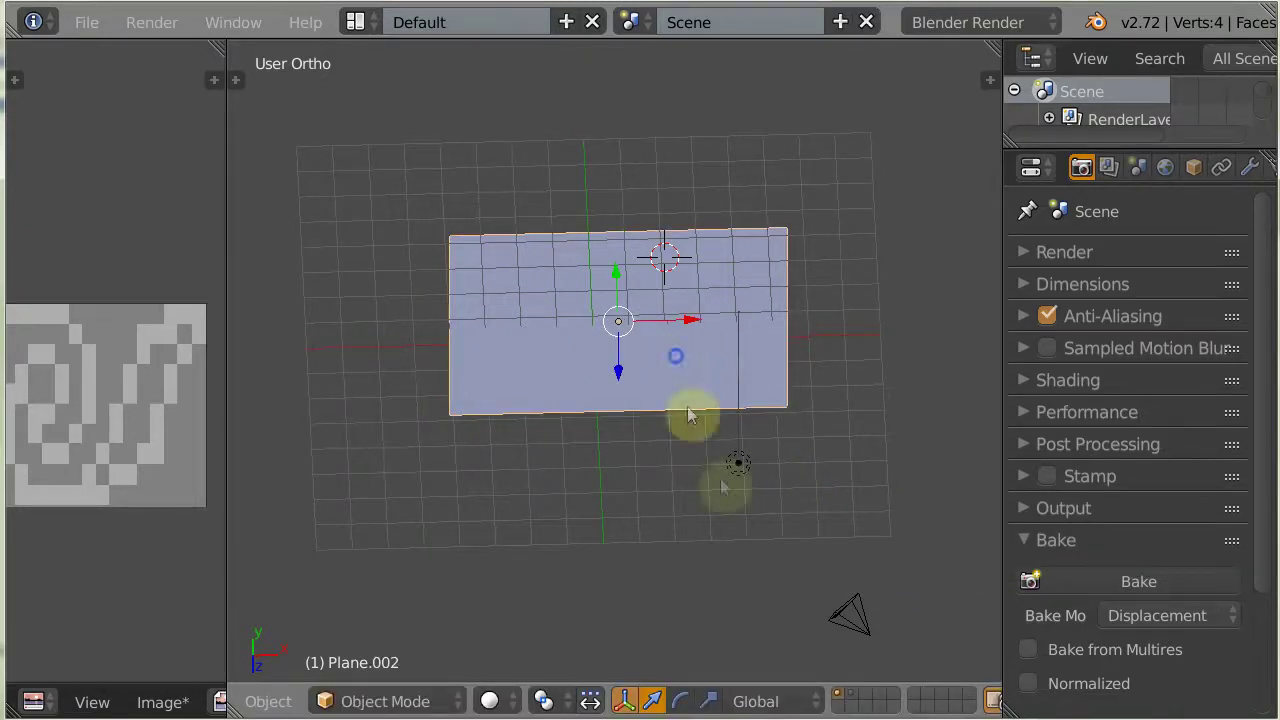
pyautogui.keyDown('shift'); pyautogui.moveTo(734, 486); pyautogui.dragTo(659, 545, button='middle'); pyautogui.keyUp('shift')
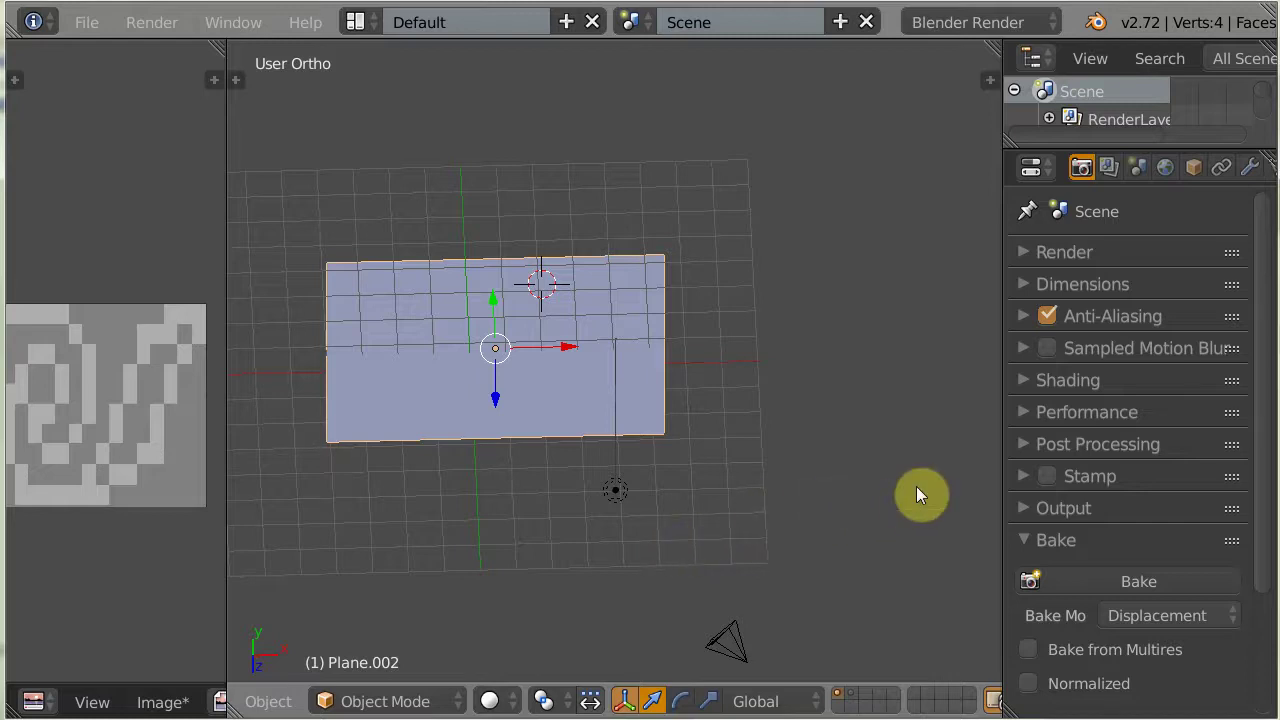
pyautogui.moveTo(1002, 442); pyautogui.dragTo(971, 443)
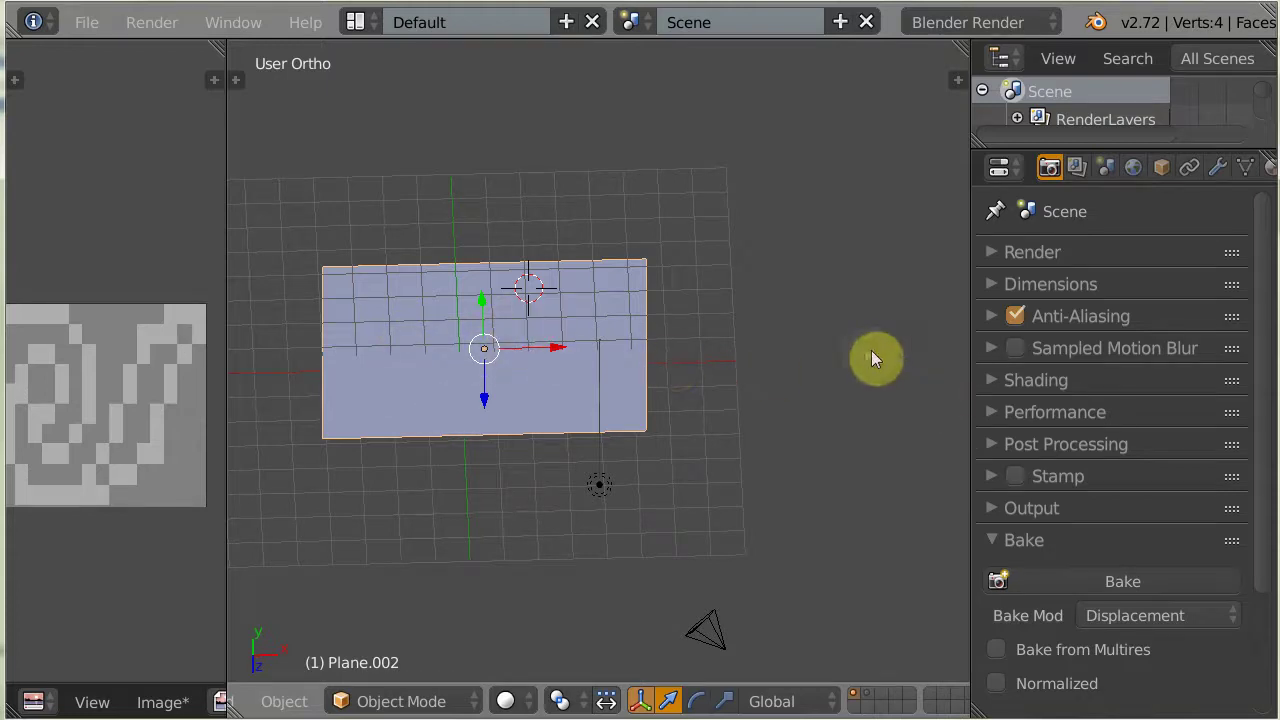
pyautogui.press('n')
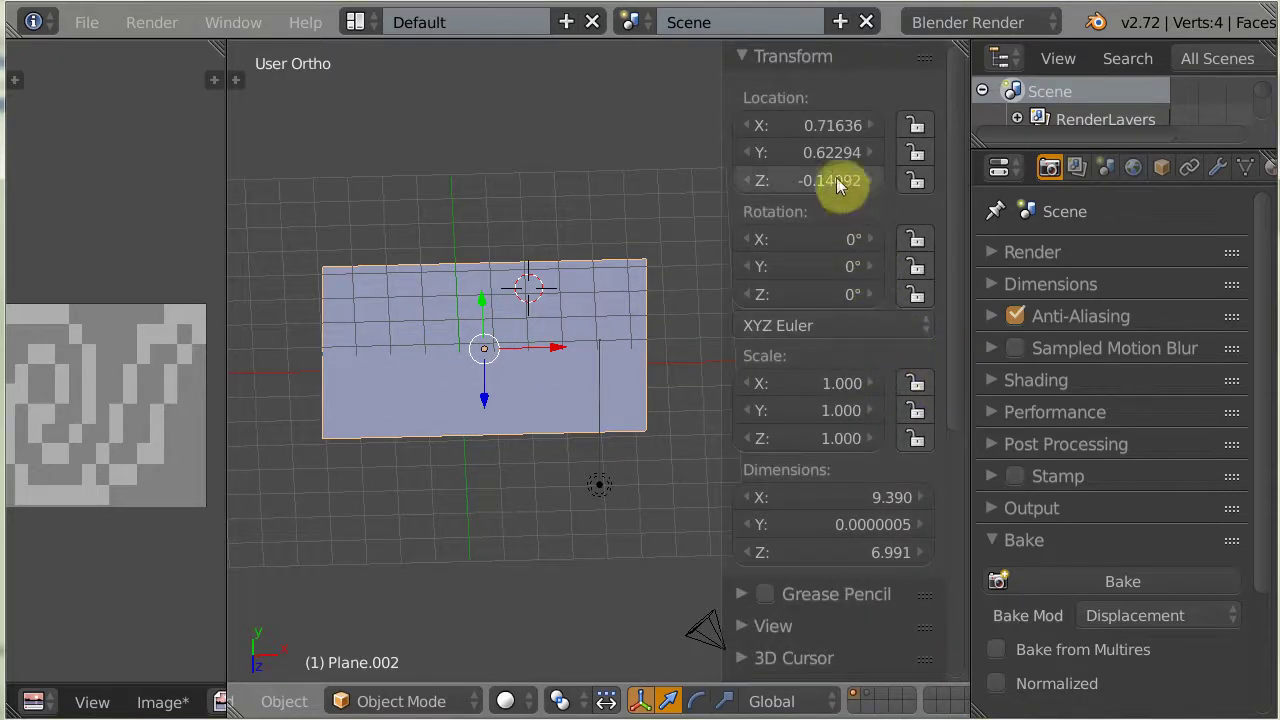
pyautogui.press('a')
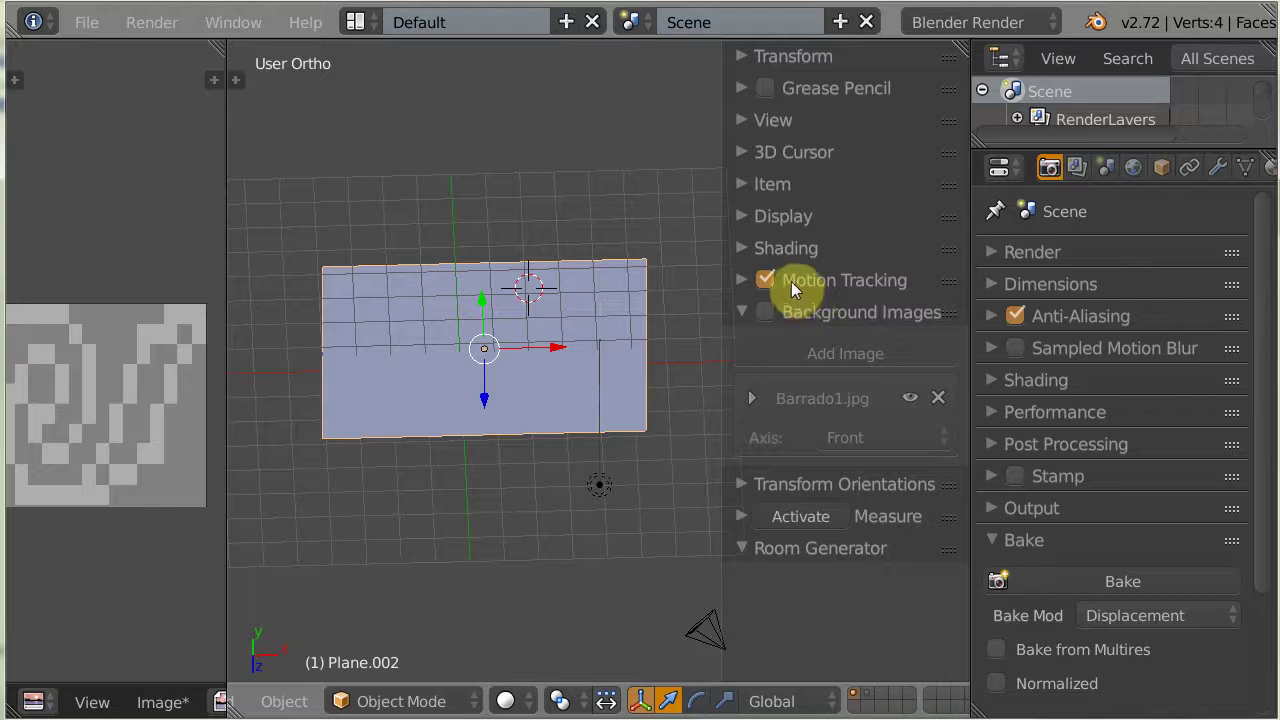
pyautogui.click(735, 217)
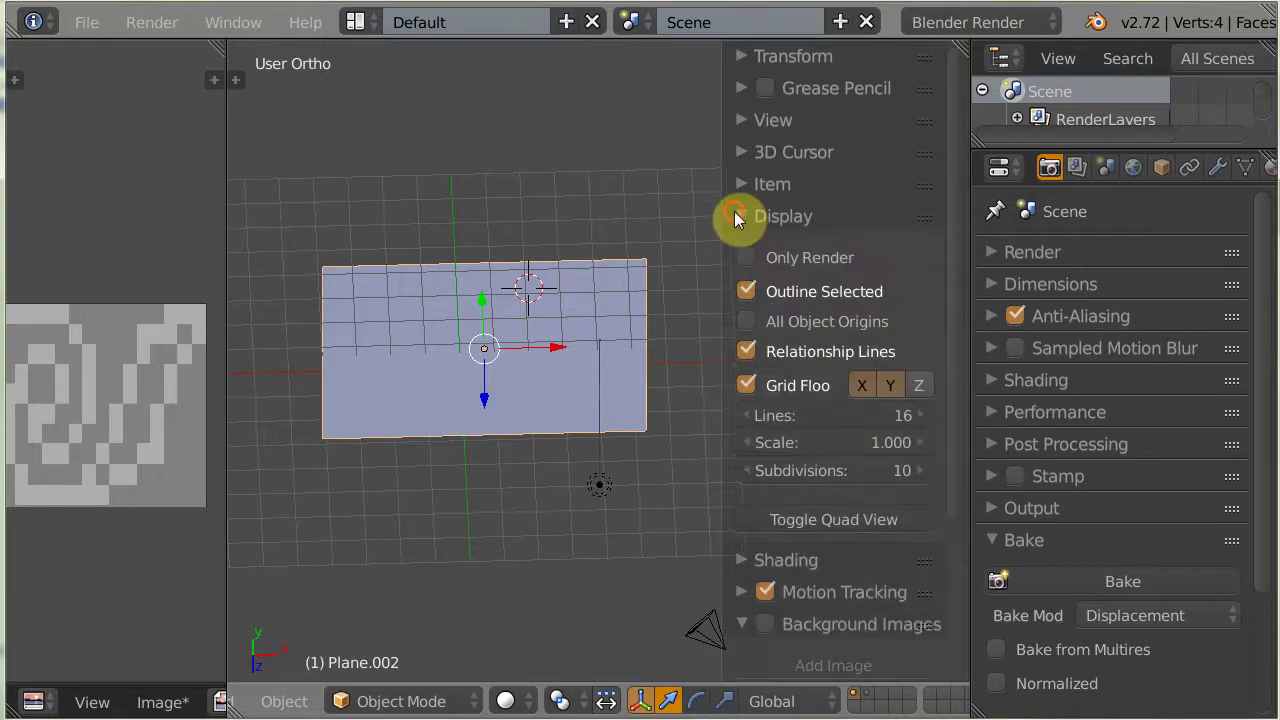
pyautogui.click(748, 386)
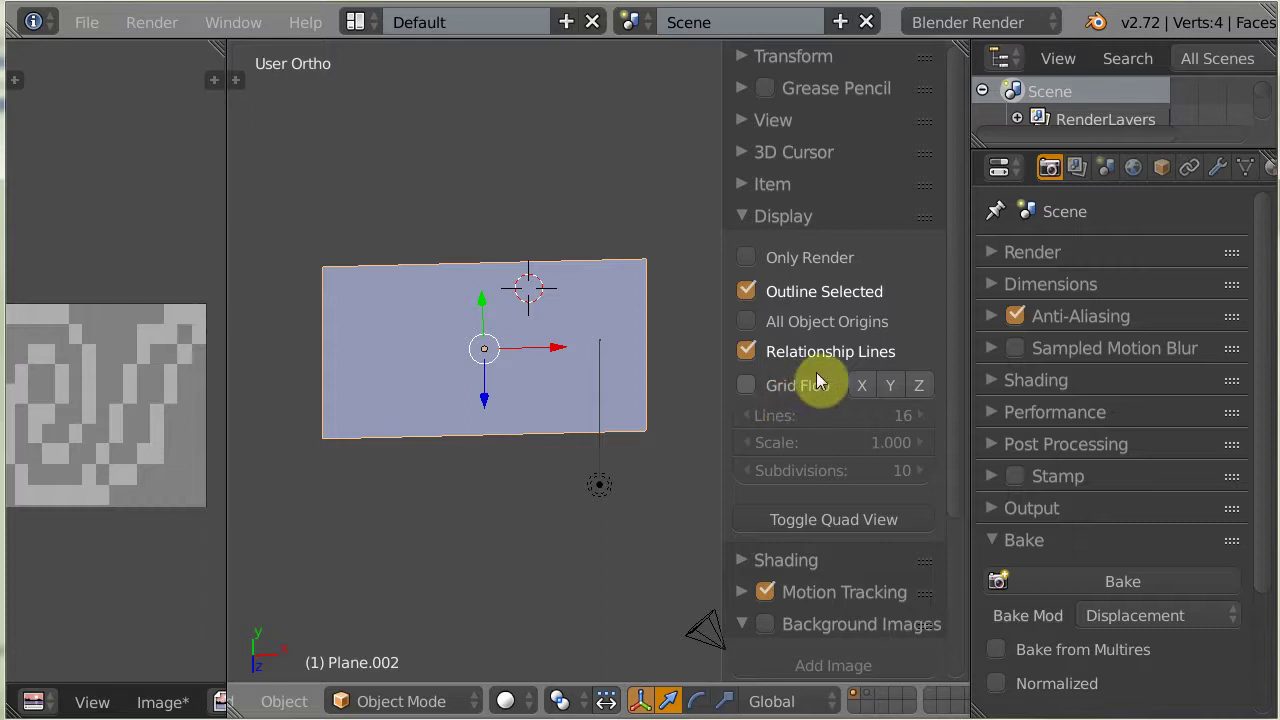
pyautogui.click(741, 216)
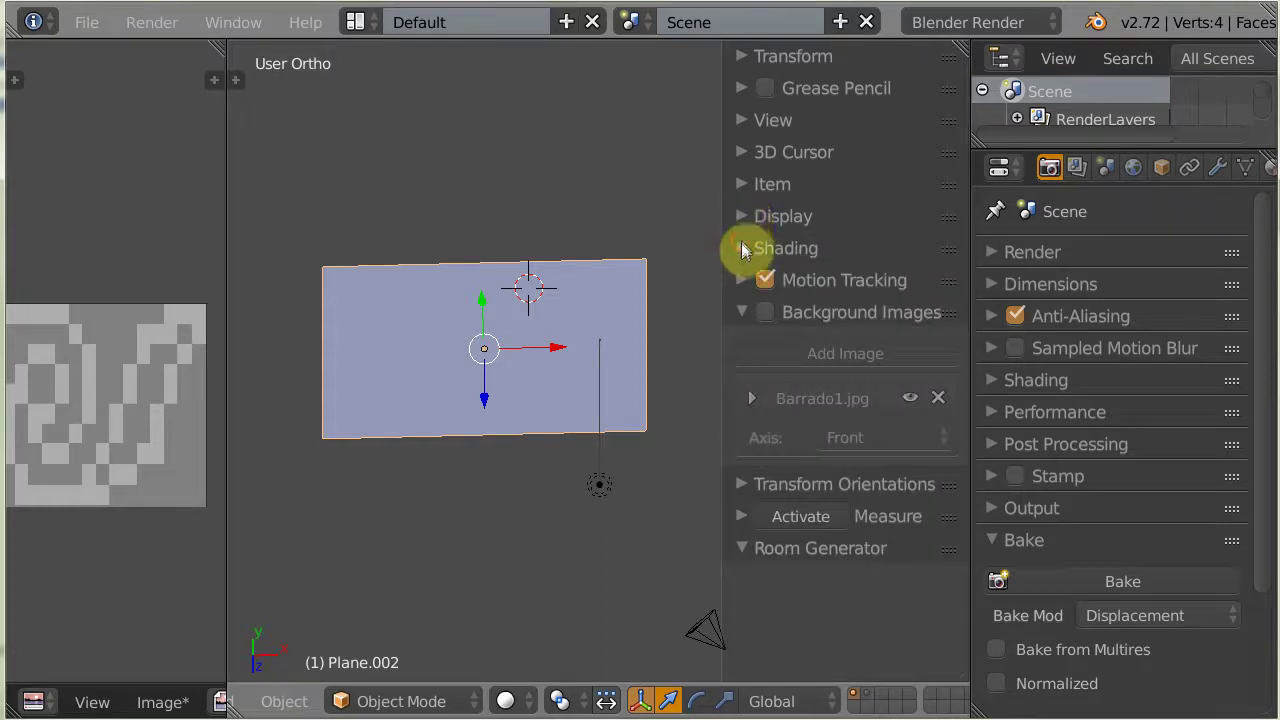
# - Set the viewport shading to GLSL with Textured Solid enabled, and view the plane from the front
pyautogui.click(740, 247)
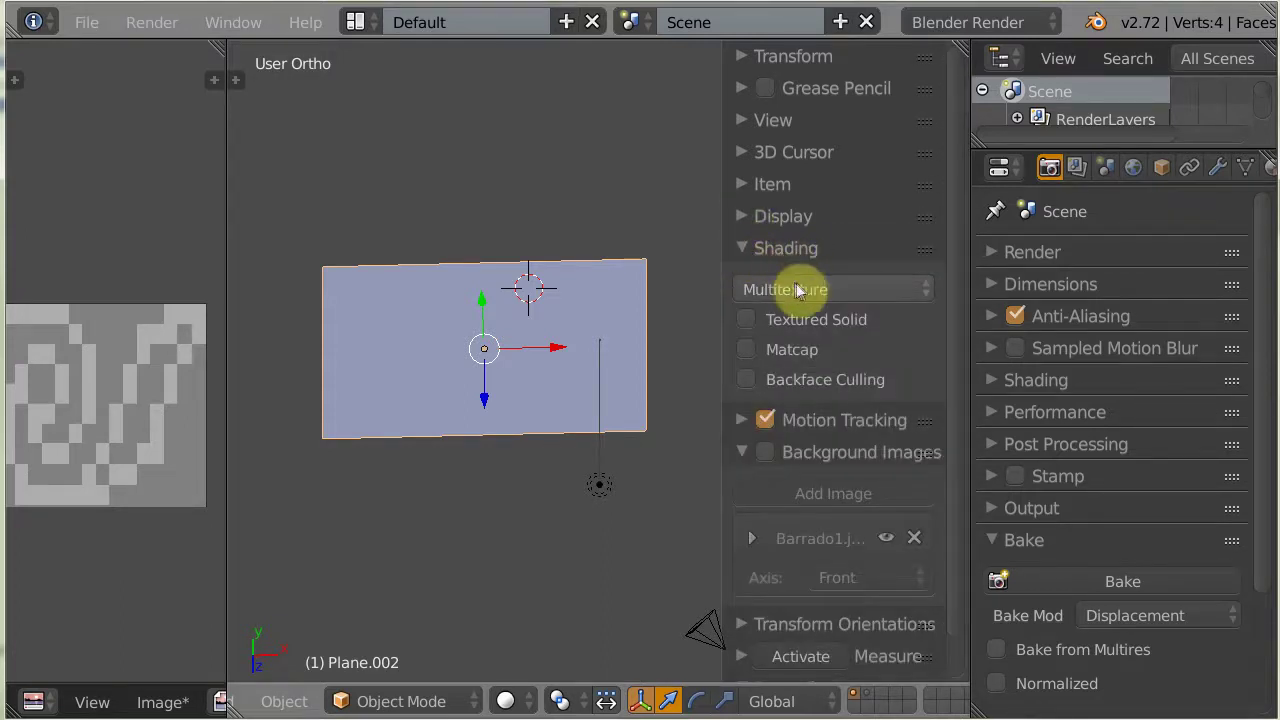
pyautogui.click(800, 290)
pyautogui.click(766, 223)
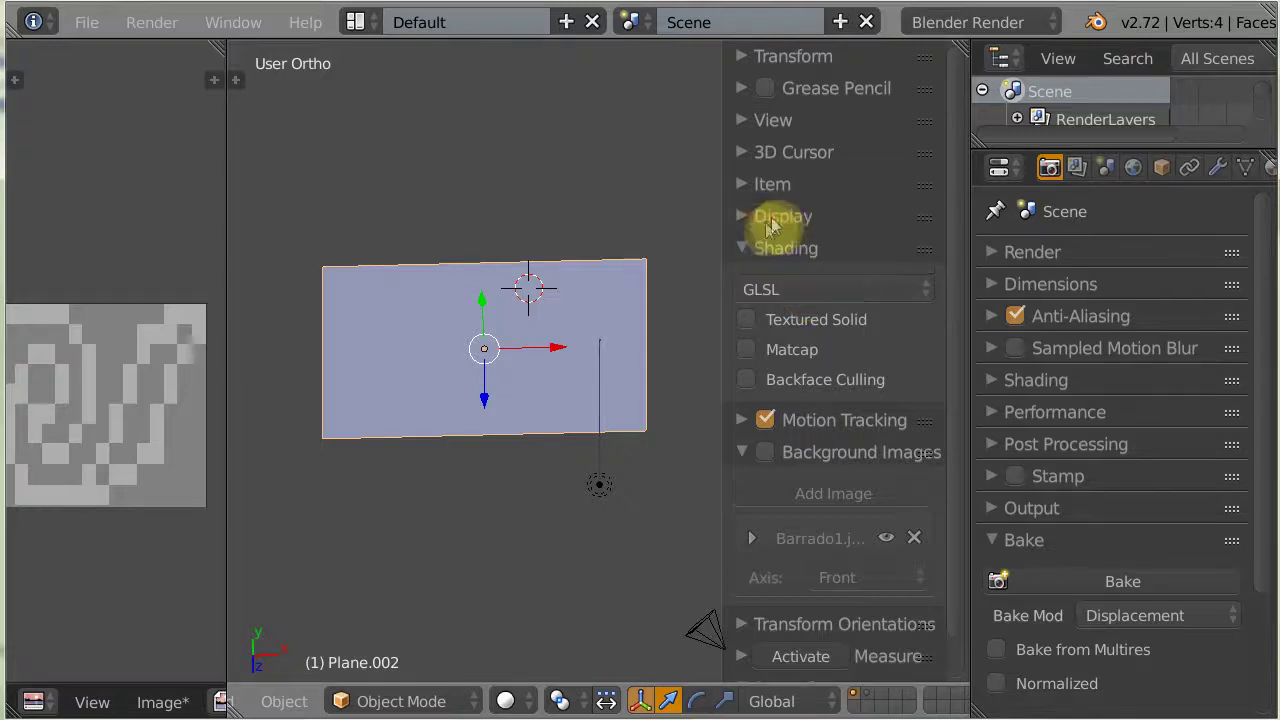
pyautogui.click(746, 319)
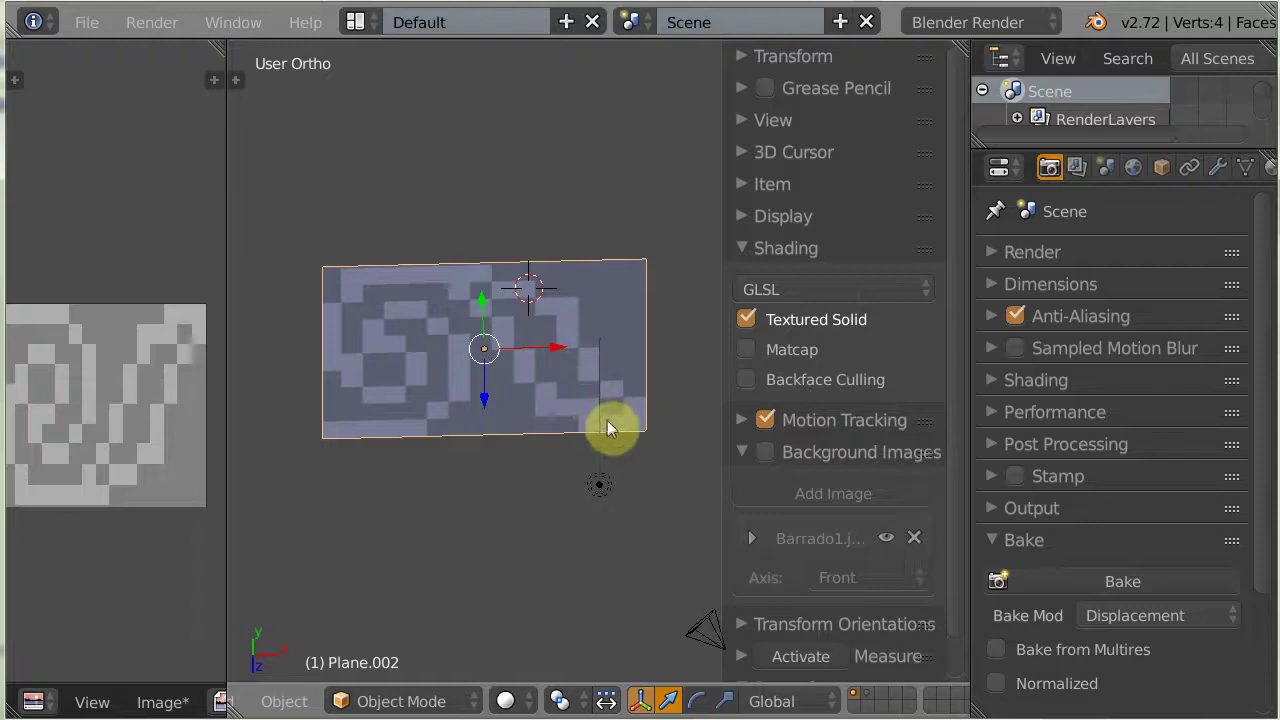
pyautogui.press('KP_1')
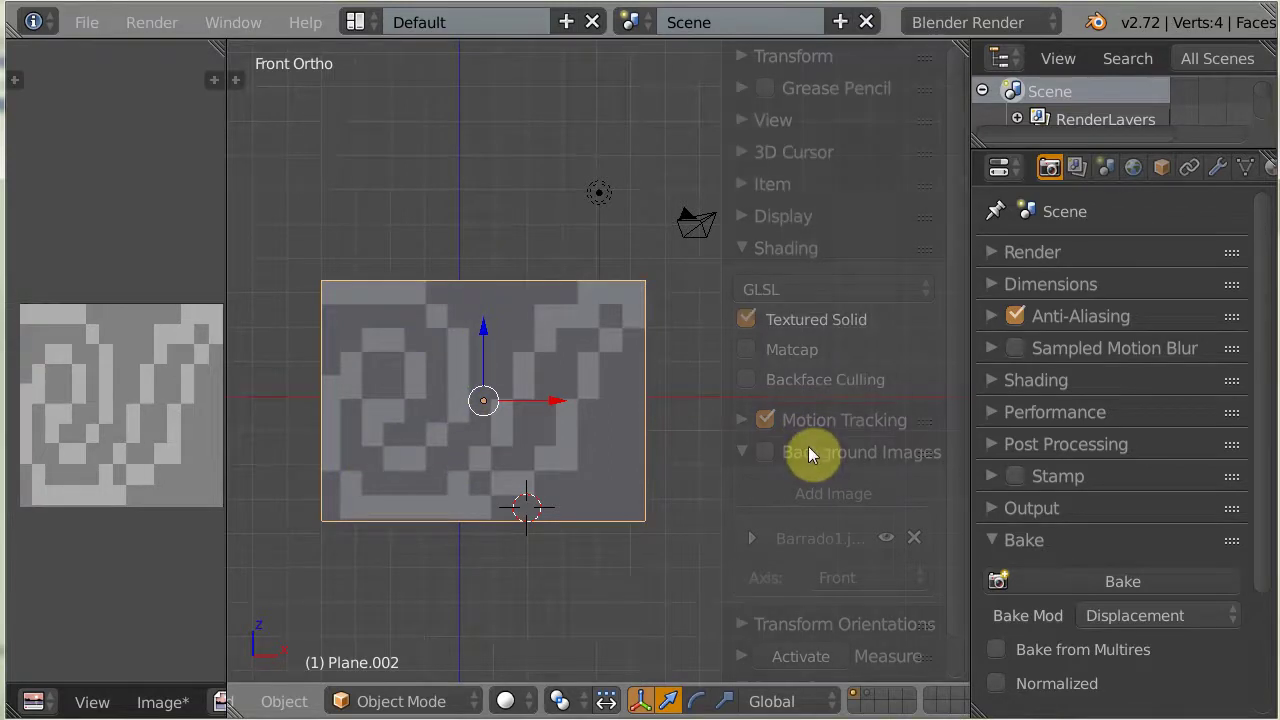
pyautogui.press('n')
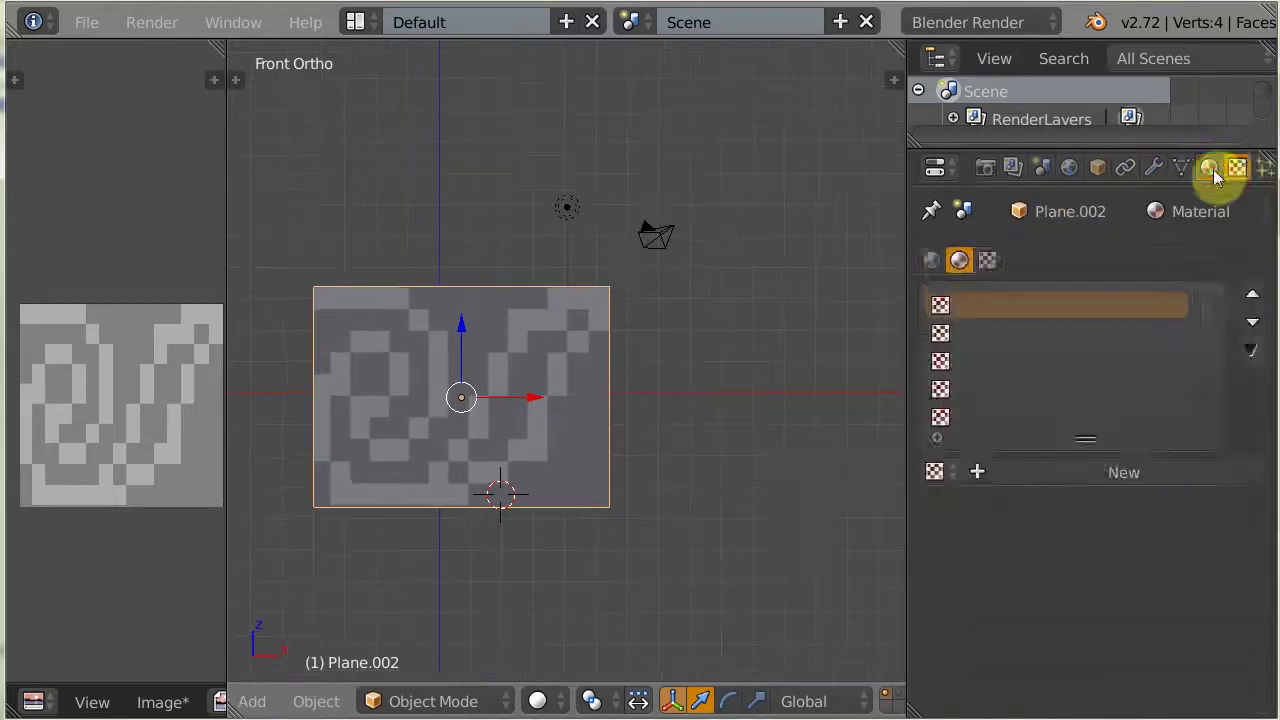
# - Add a new Image or Movie texture to the plane's material and assign the displacement image to it
pyautogui.click(1209, 167)
pyautogui.click(1236, 168)
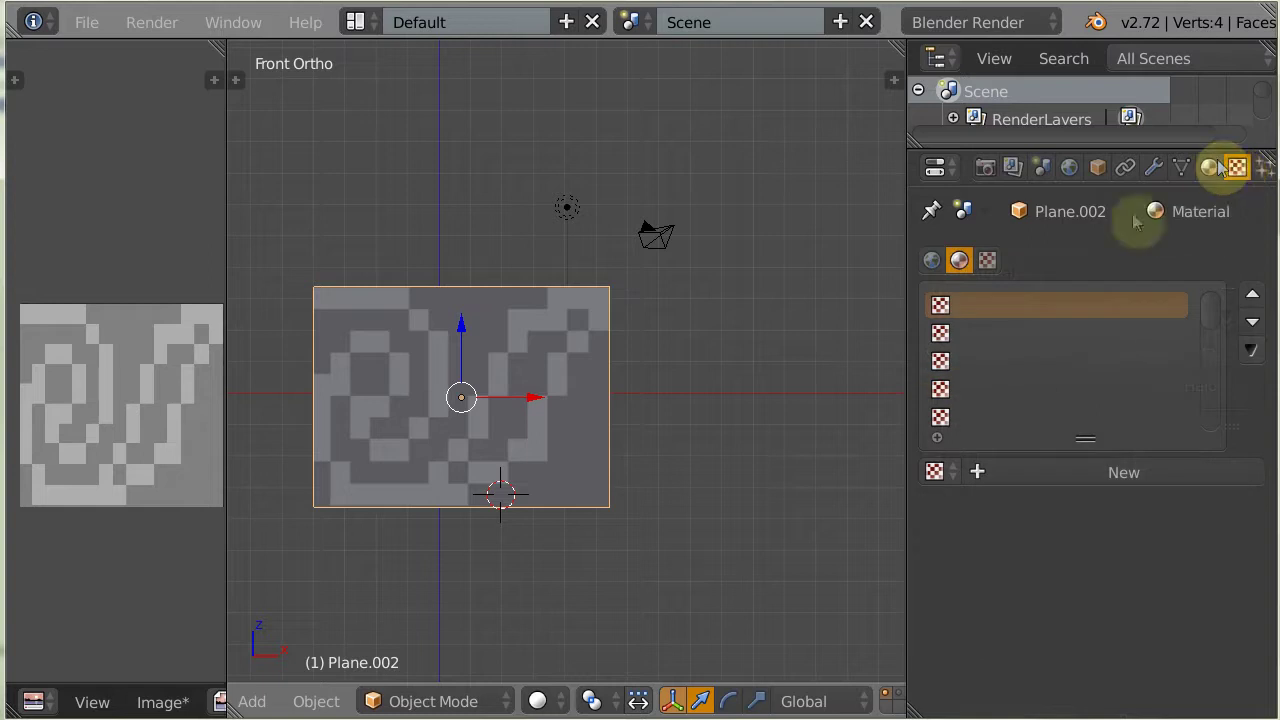
pyautogui.click(1122, 472)
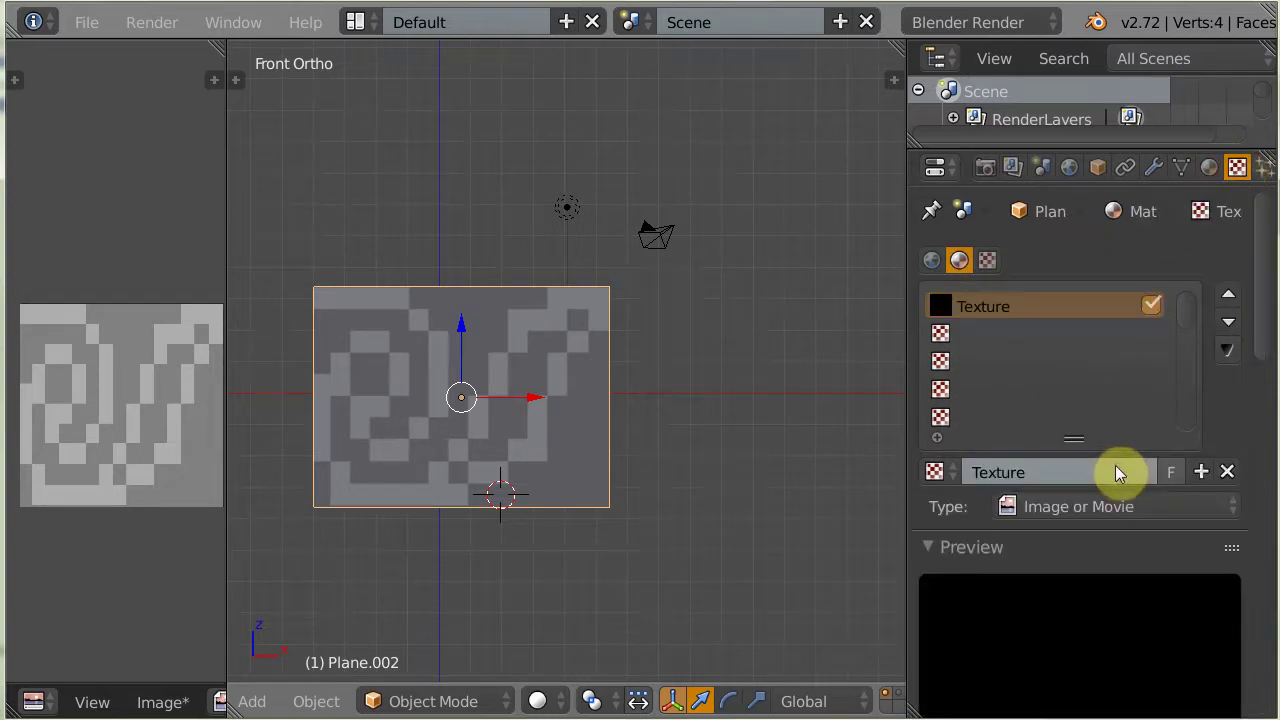
pyautogui.moveTo(1270, 316); pyautogui.dragTo(1265, 371)
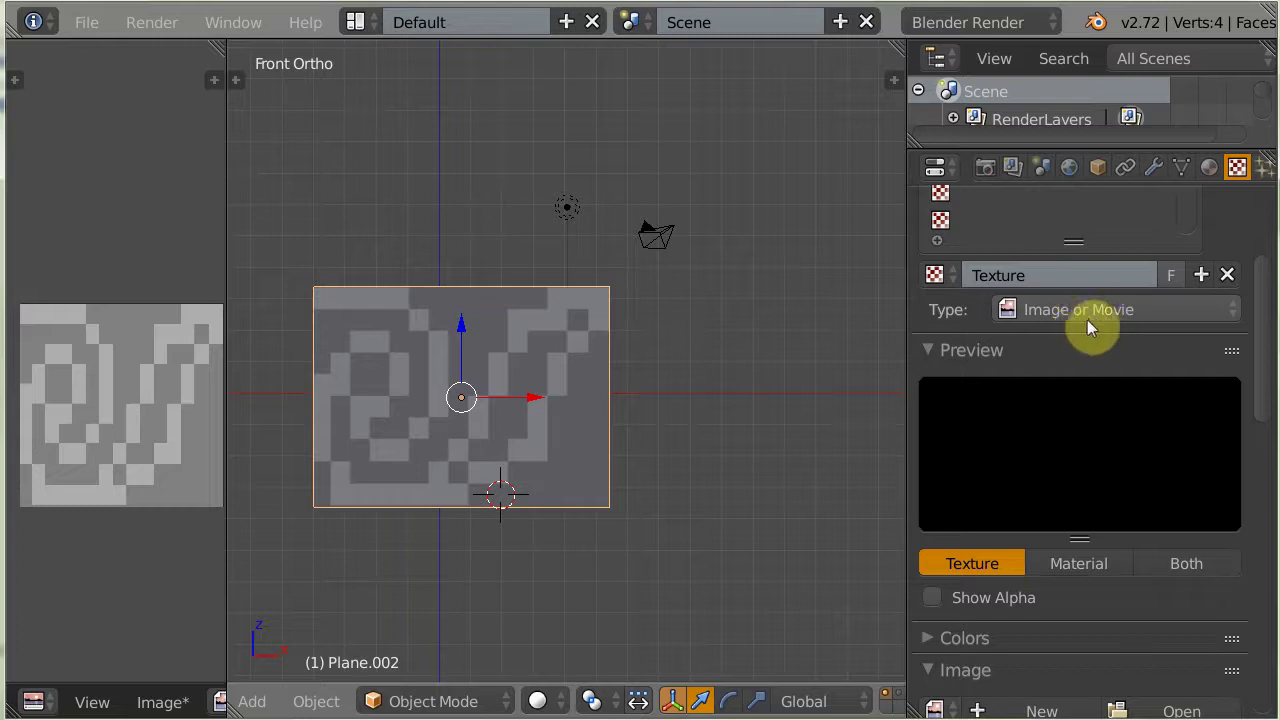
pyautogui.moveTo(1254, 415); pyautogui.dragTo(1232, 472)
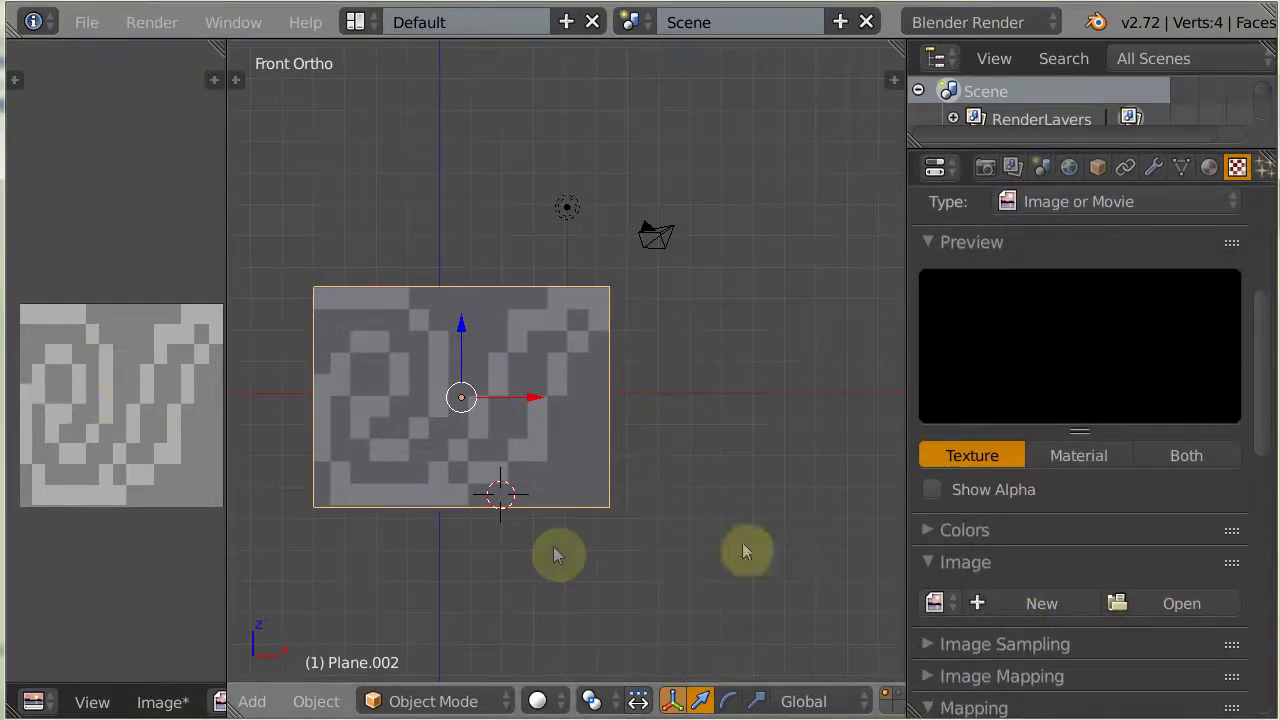
pyautogui.click(934, 603)
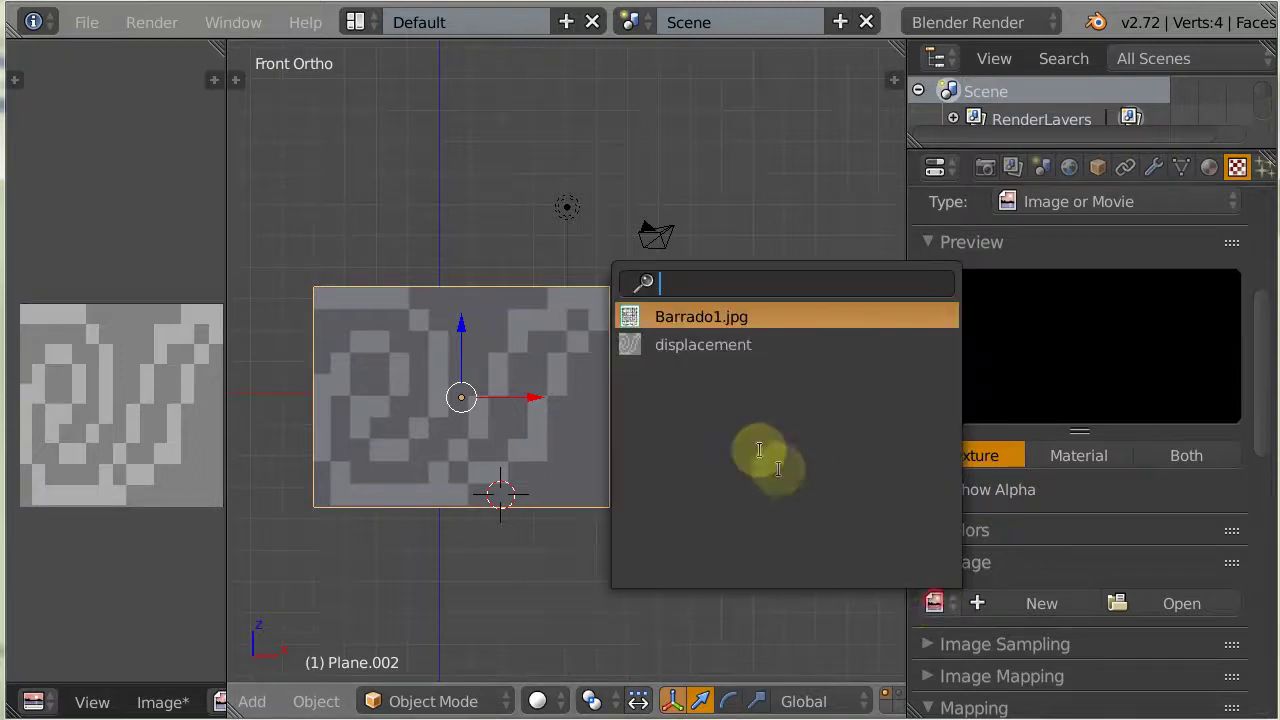
pyautogui.click(688, 344)
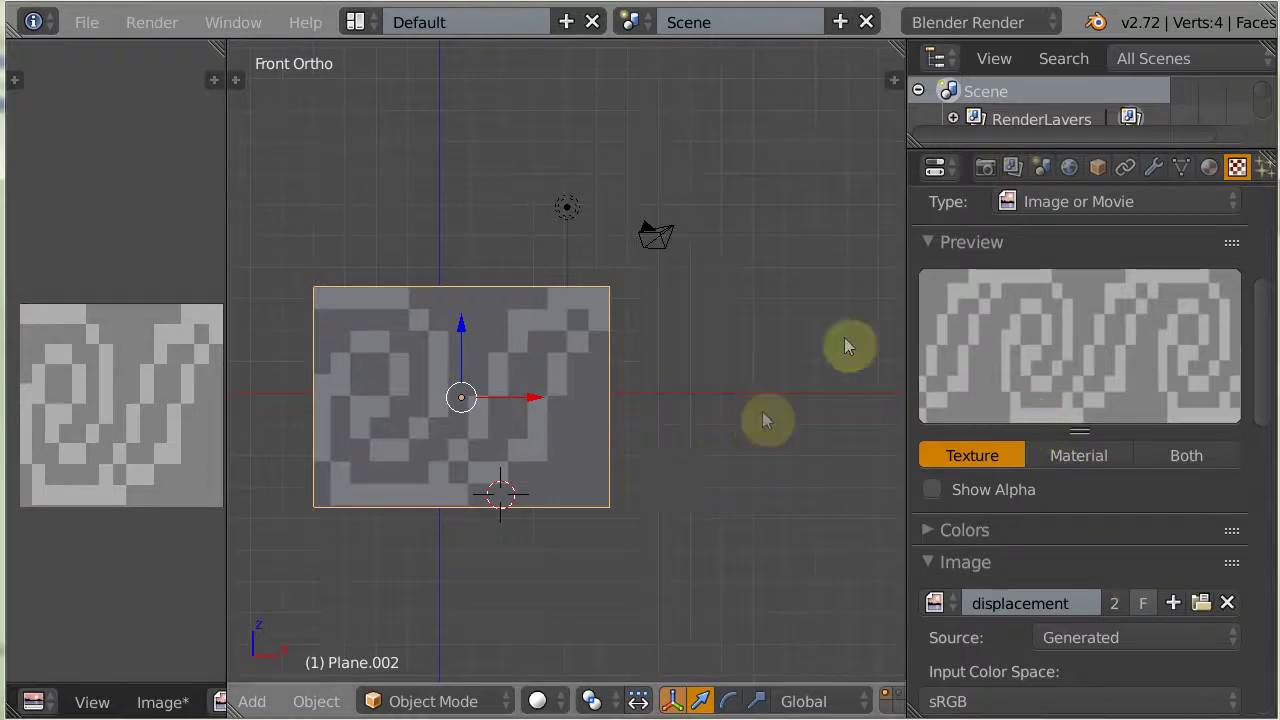
pyautogui.scroll(3, 1250, 220)
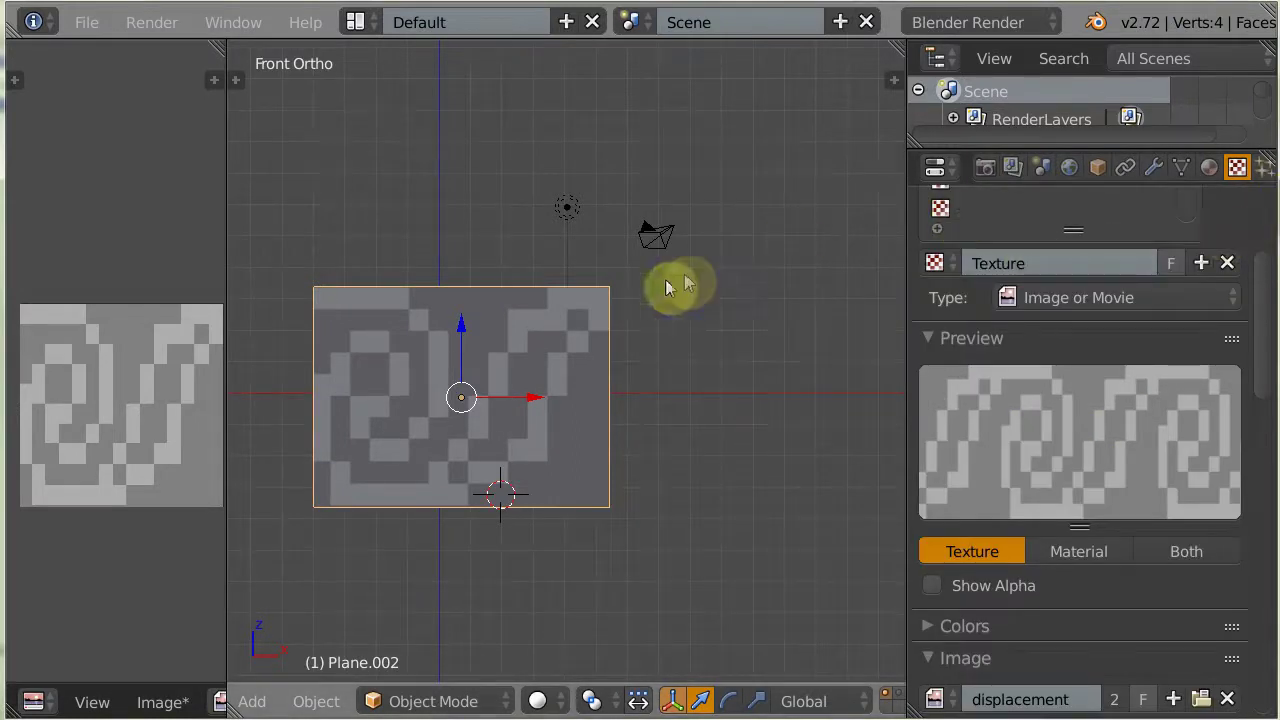
# - Add a Subdivision Surface modifier to the plane and set its view subdivisions to 2
pyautogui.moveTo(647, 334); pyautogui.dragTo(707, 362, button='middle')
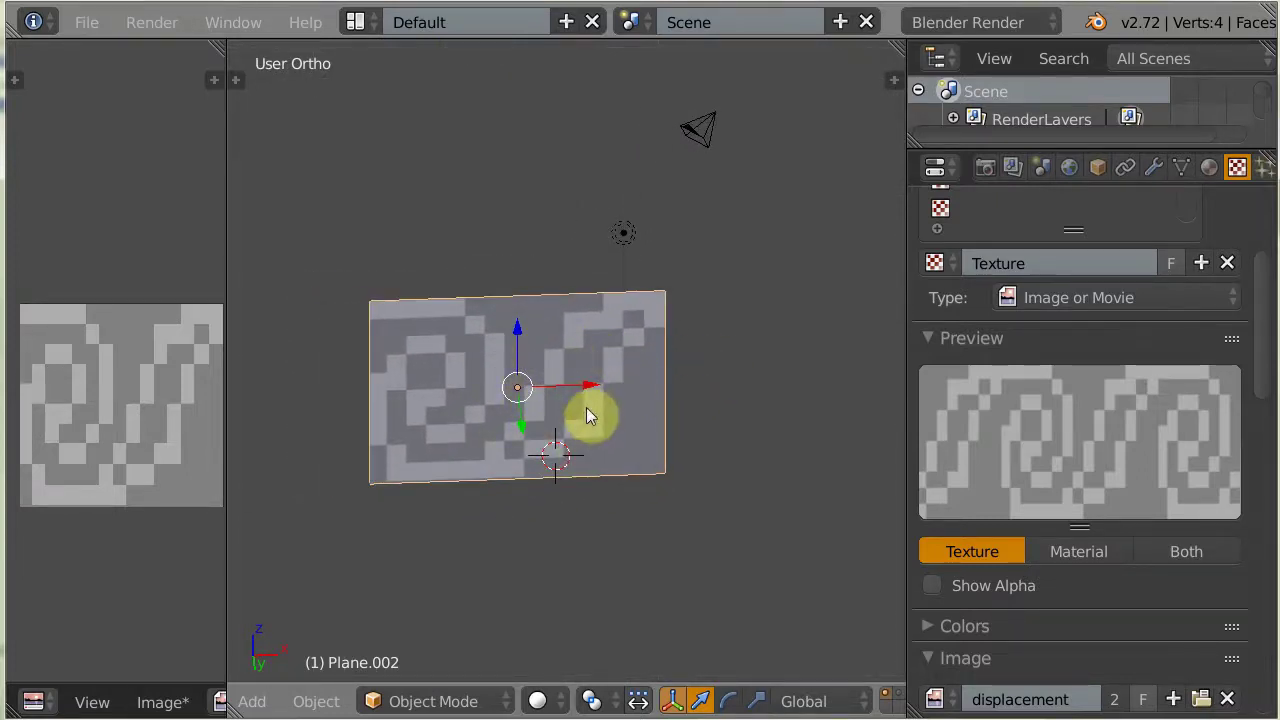
pyautogui.moveTo(598, 395); pyautogui.dragTo(602, 421, button='middle')
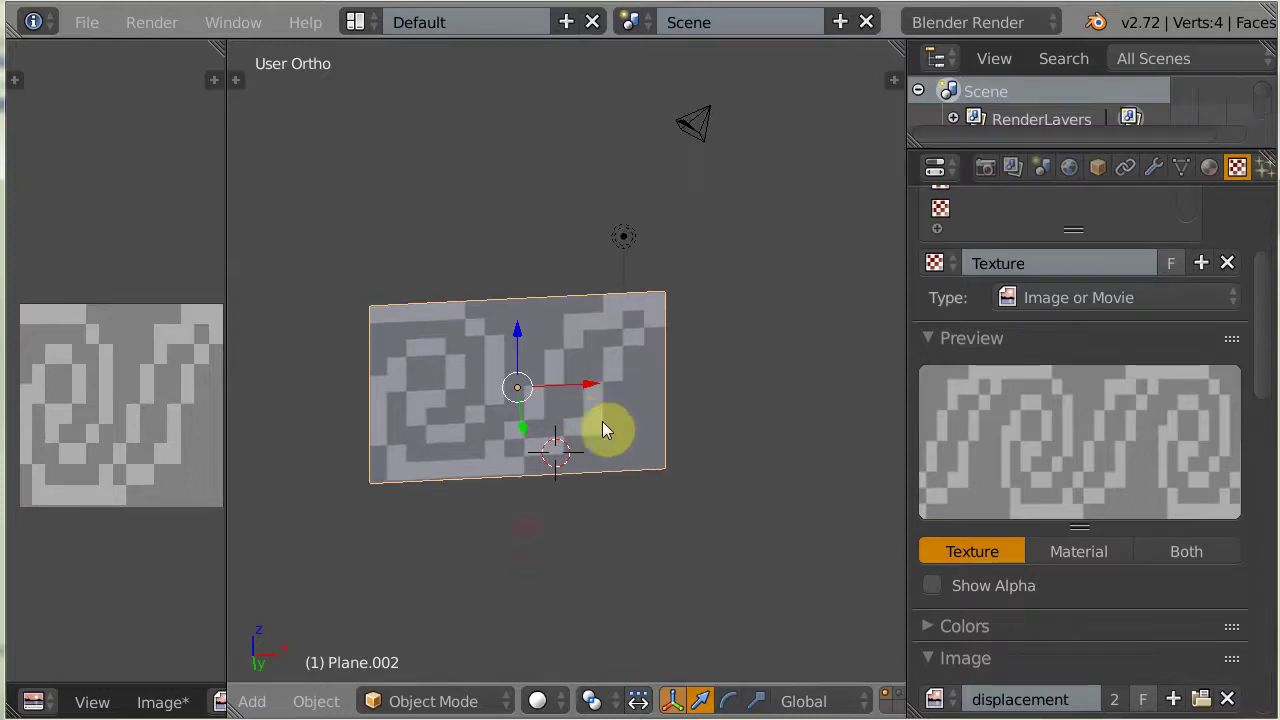
pyautogui.press('KP_1')
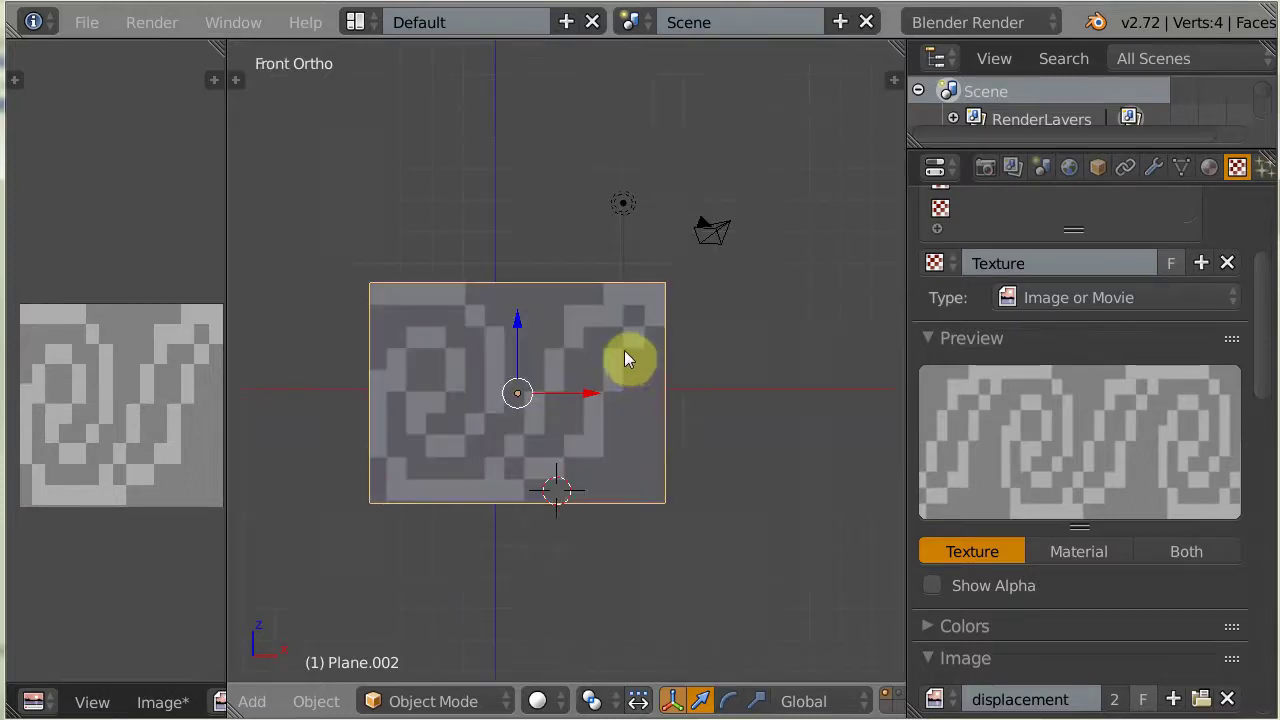
pyautogui.press('KP_7')
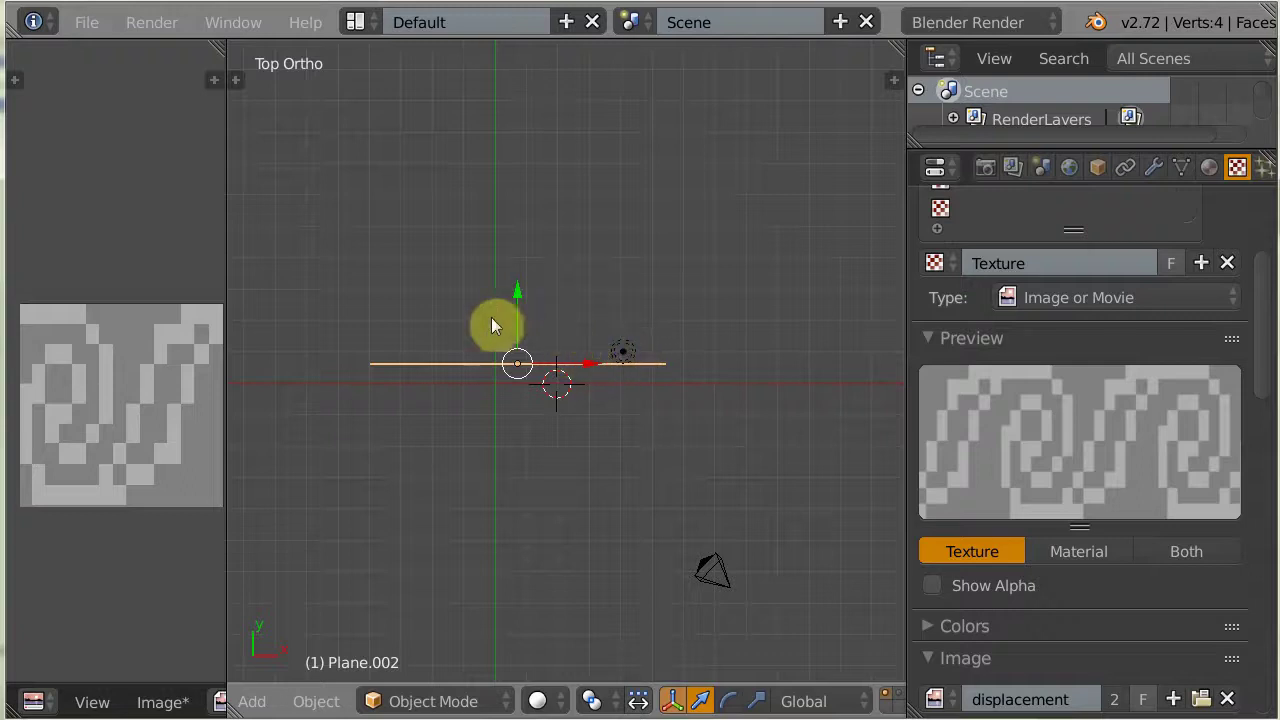
pyautogui.scroll(3, 527, 346)
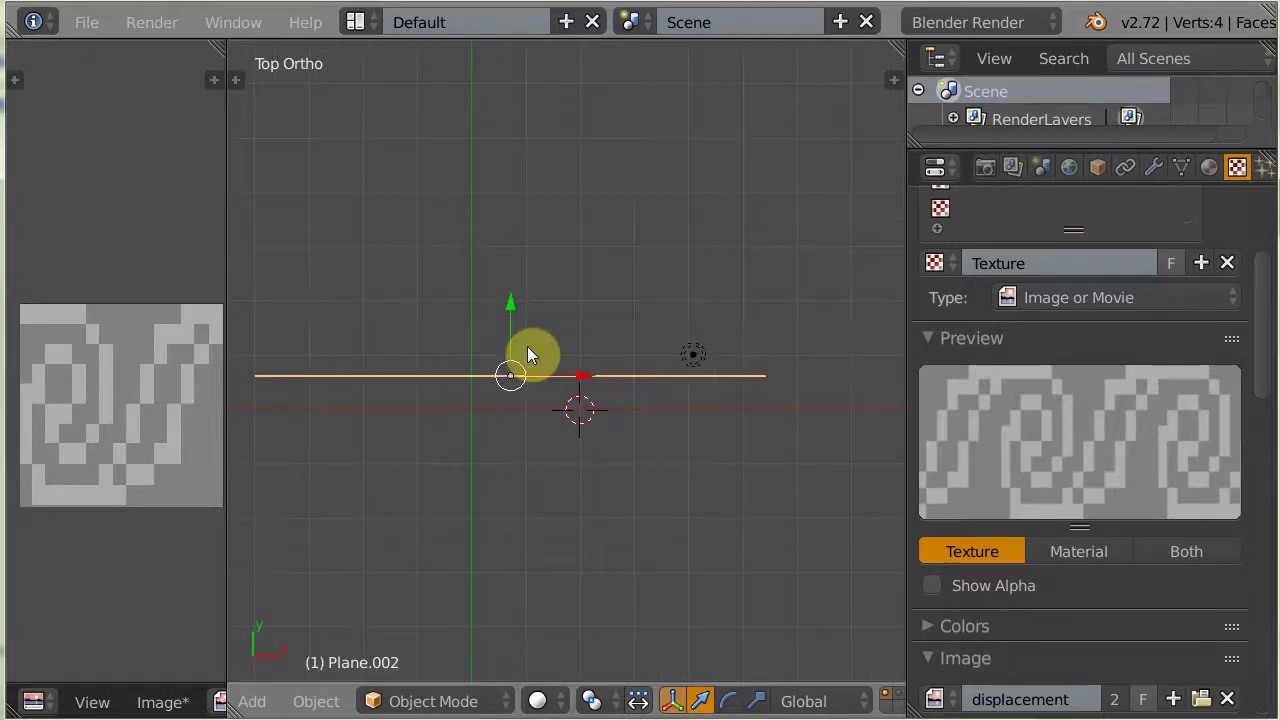
pyautogui.moveTo(630, 310); pyautogui.dragTo(640, 220, button='middle')
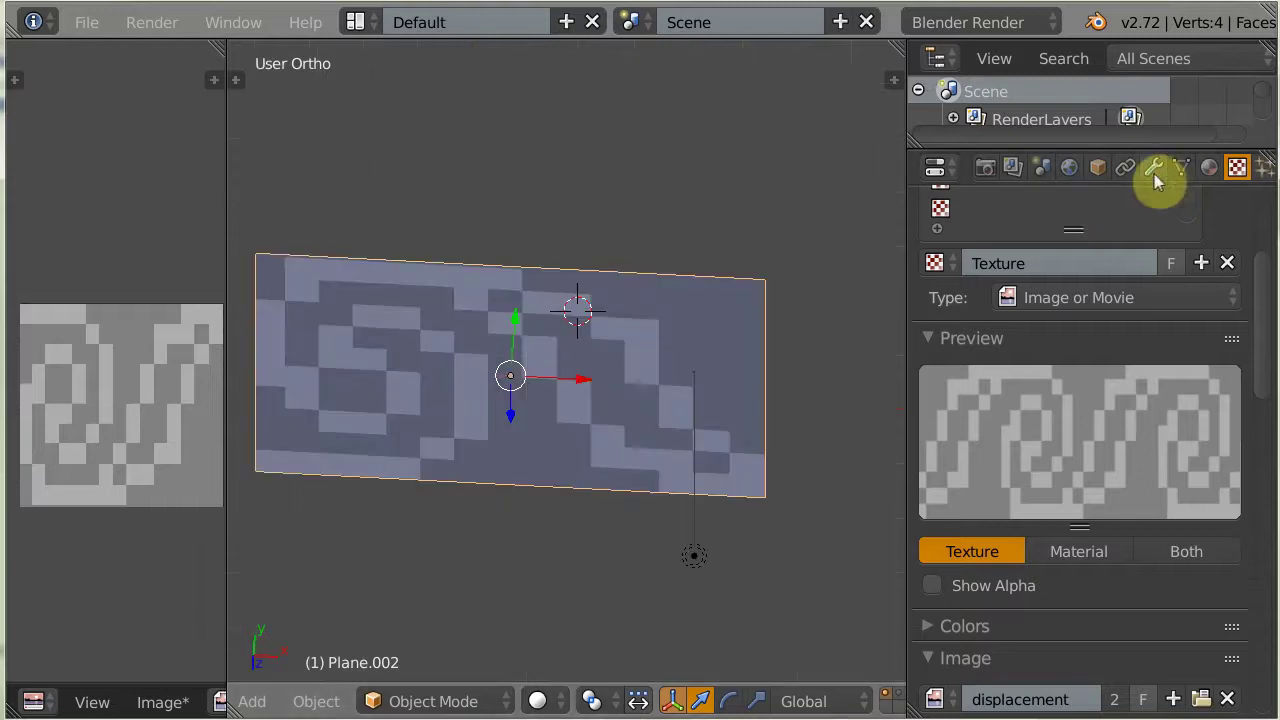
pyautogui.click(1153, 167)
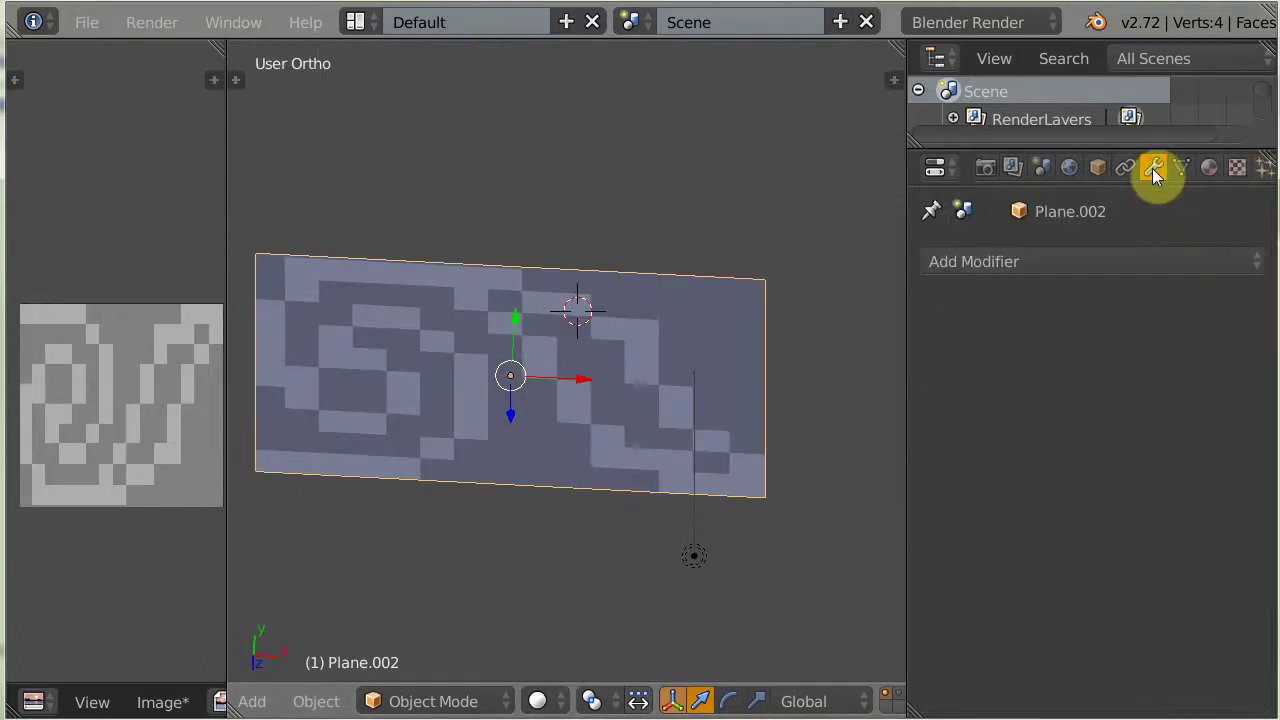
pyautogui.click(1063, 260)
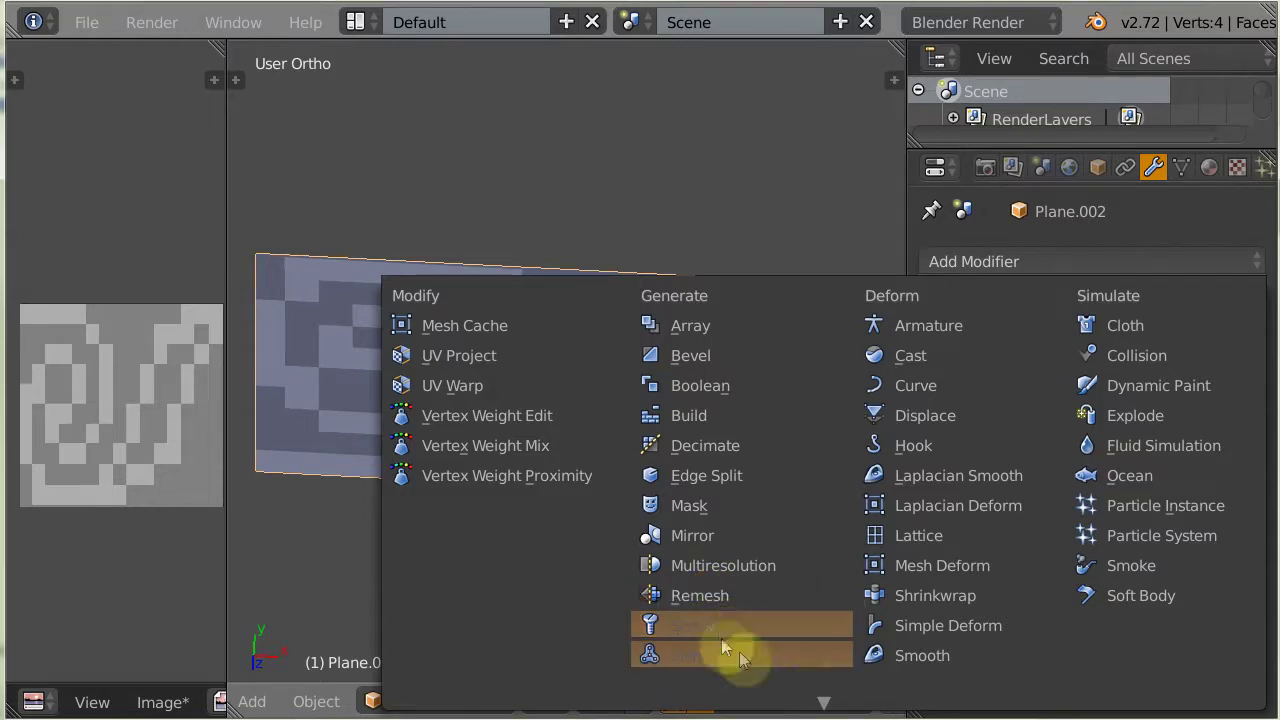
pyautogui.moveTo(824, 704)
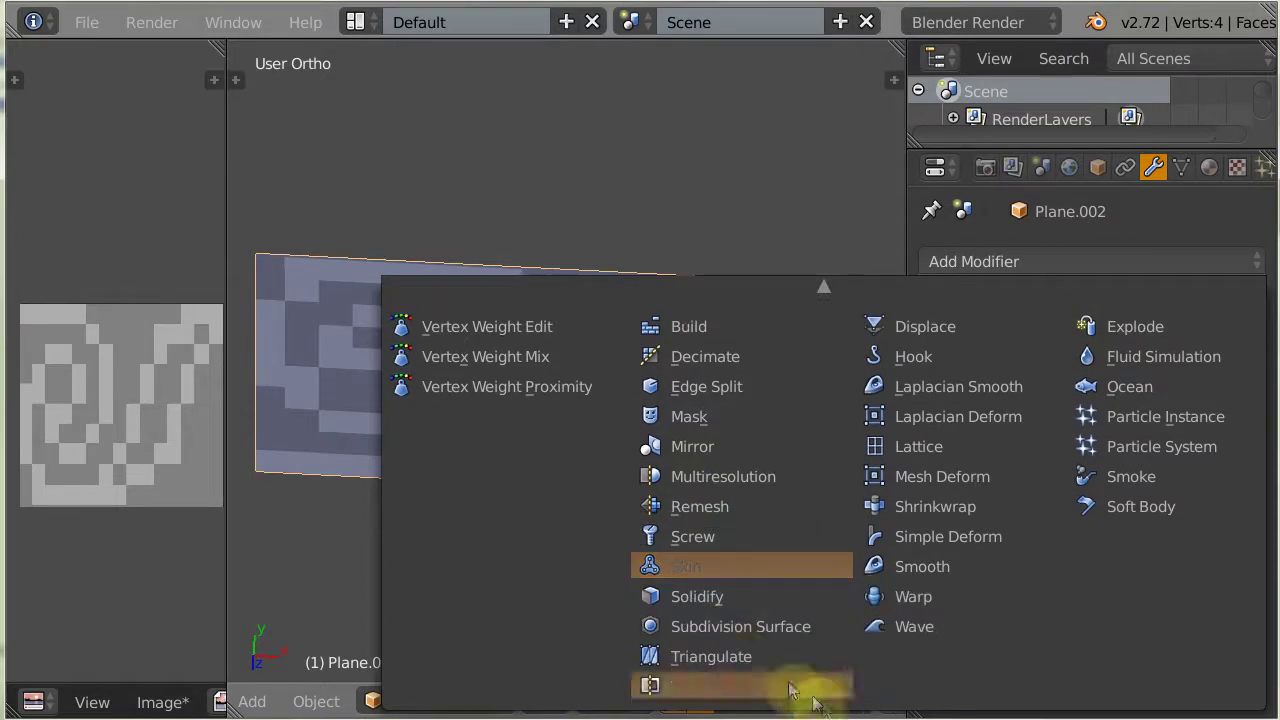
pyautogui.click(733, 624)
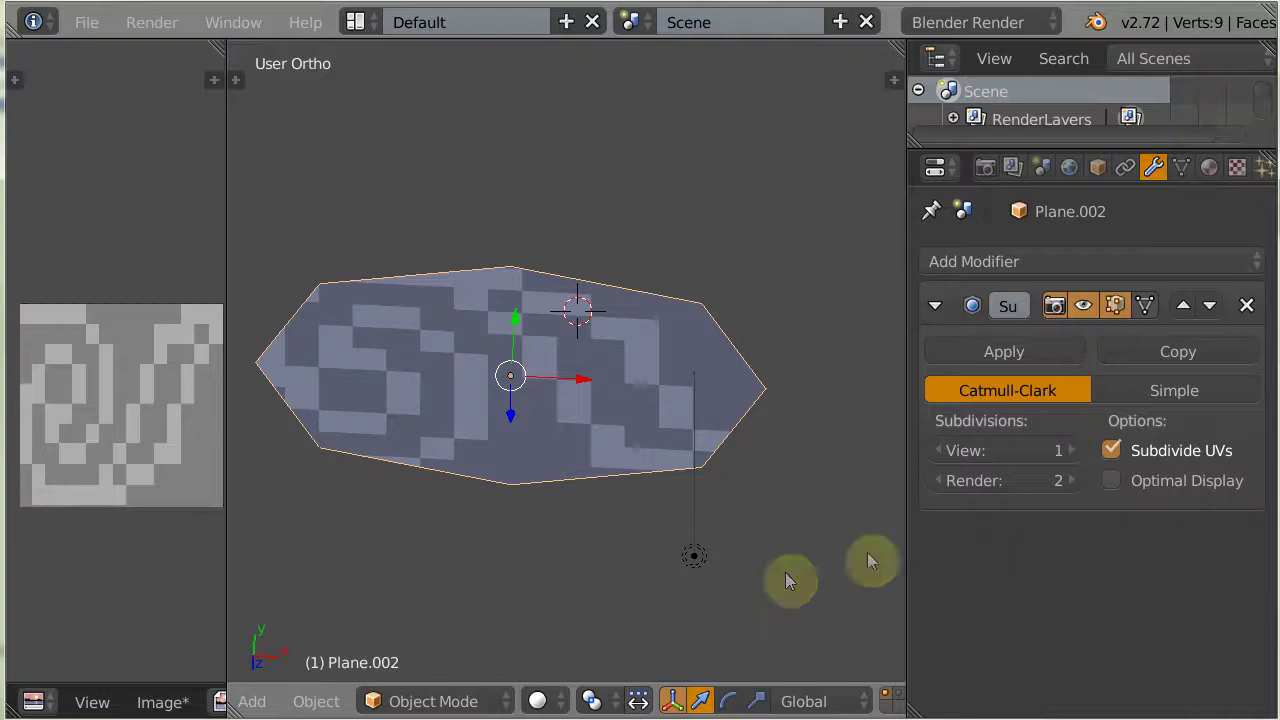
pyautogui.click(1071, 450)
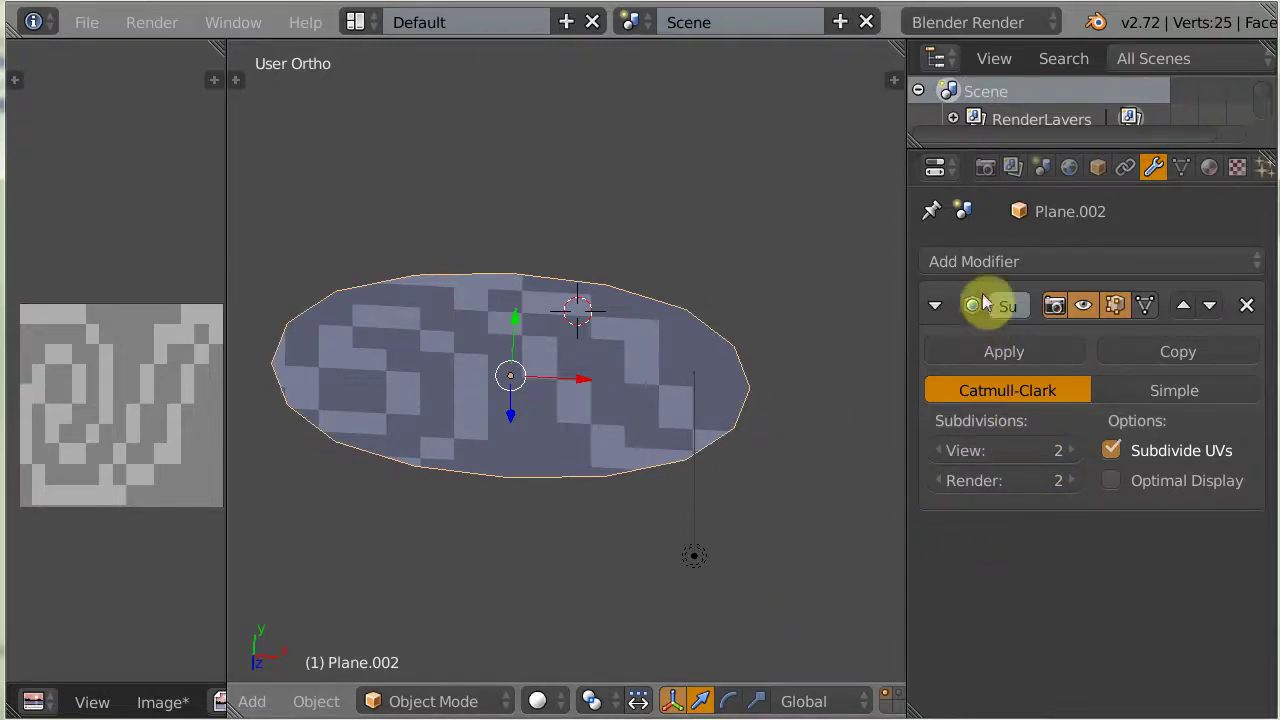
# - Add a Displace modifier to the plane and expand the 3D view over the image editor
pyautogui.click(1017, 257)
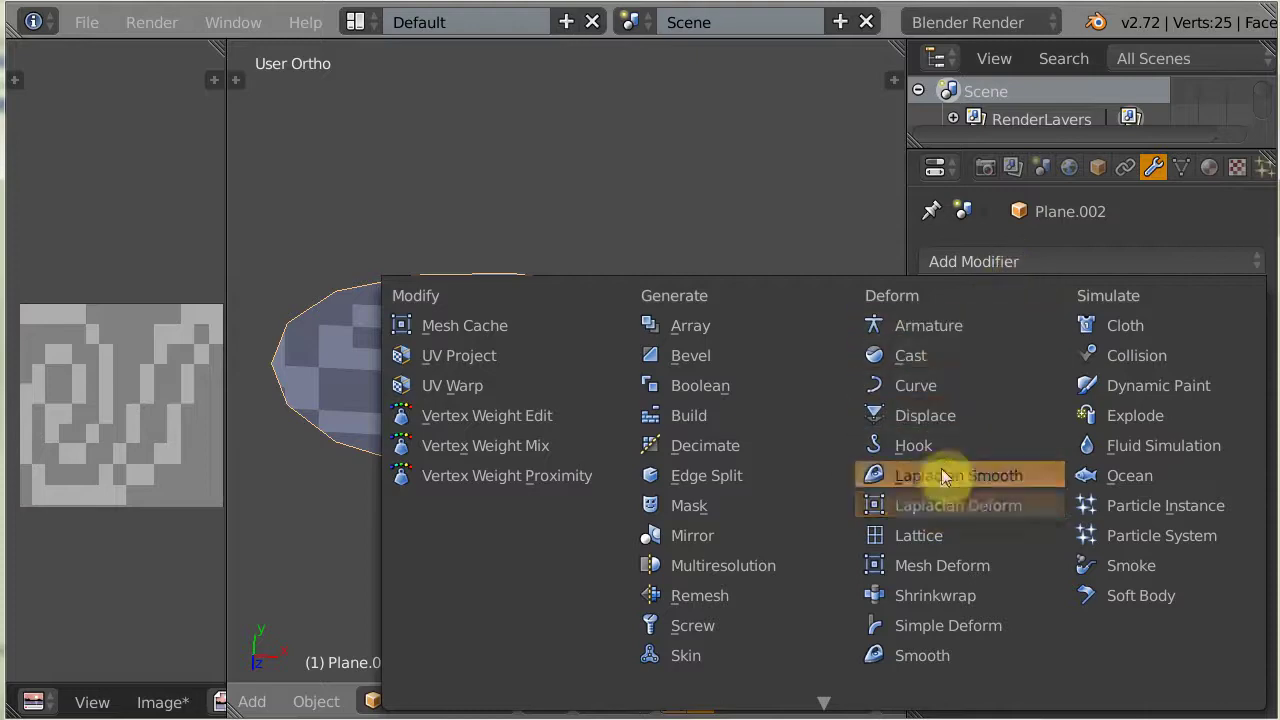
pyautogui.click(945, 416)
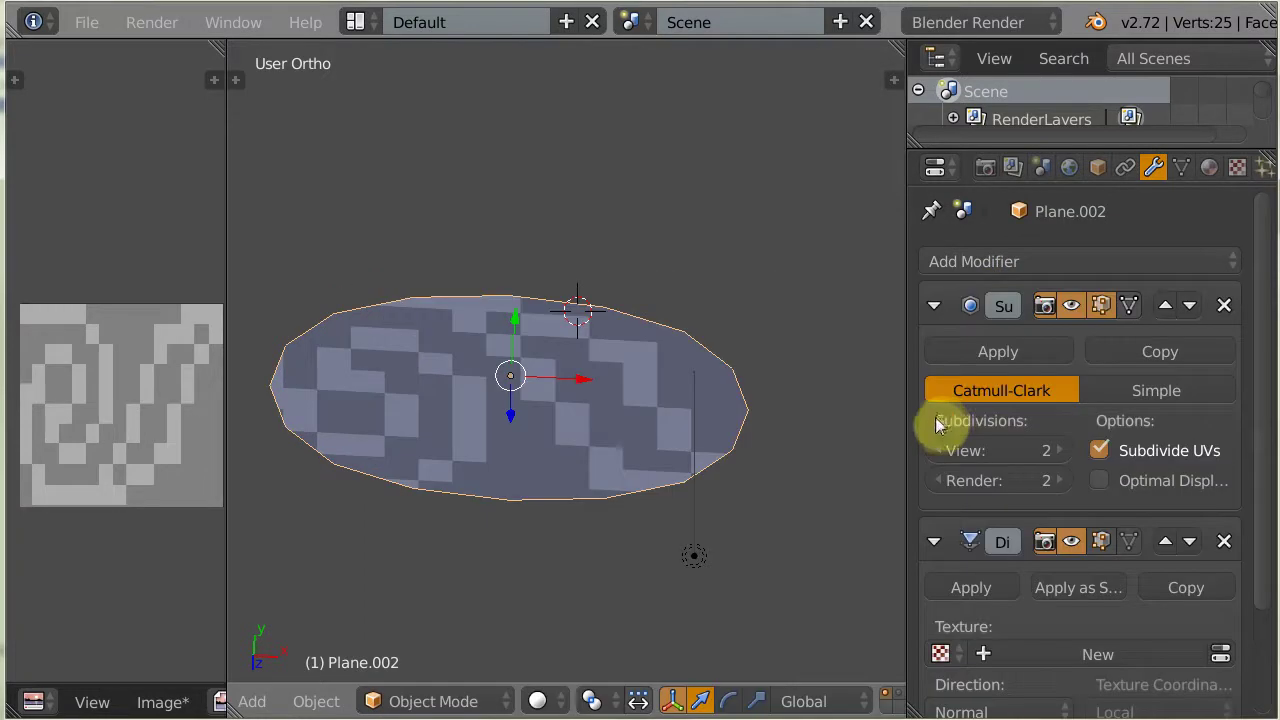
pyautogui.moveTo(1263, 542); pyautogui.dragTo(1265, 628)
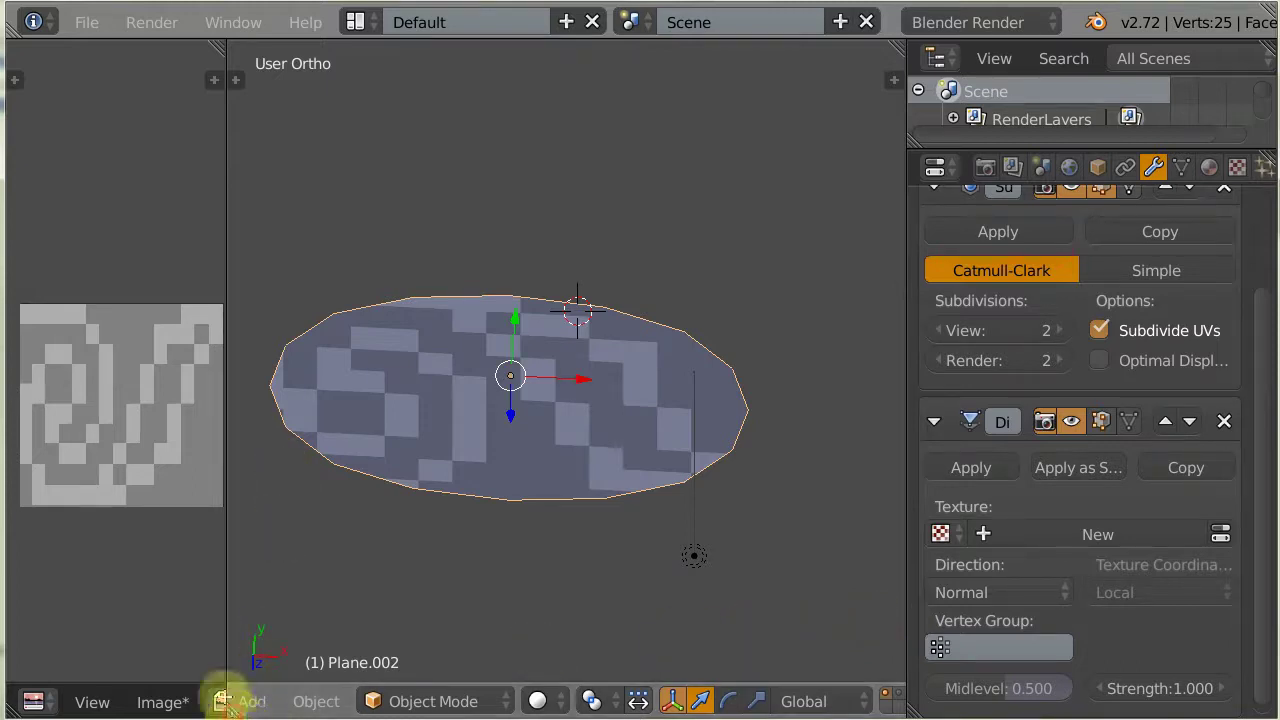
pyautogui.moveTo(224, 700); pyautogui.dragTo(250, 660)
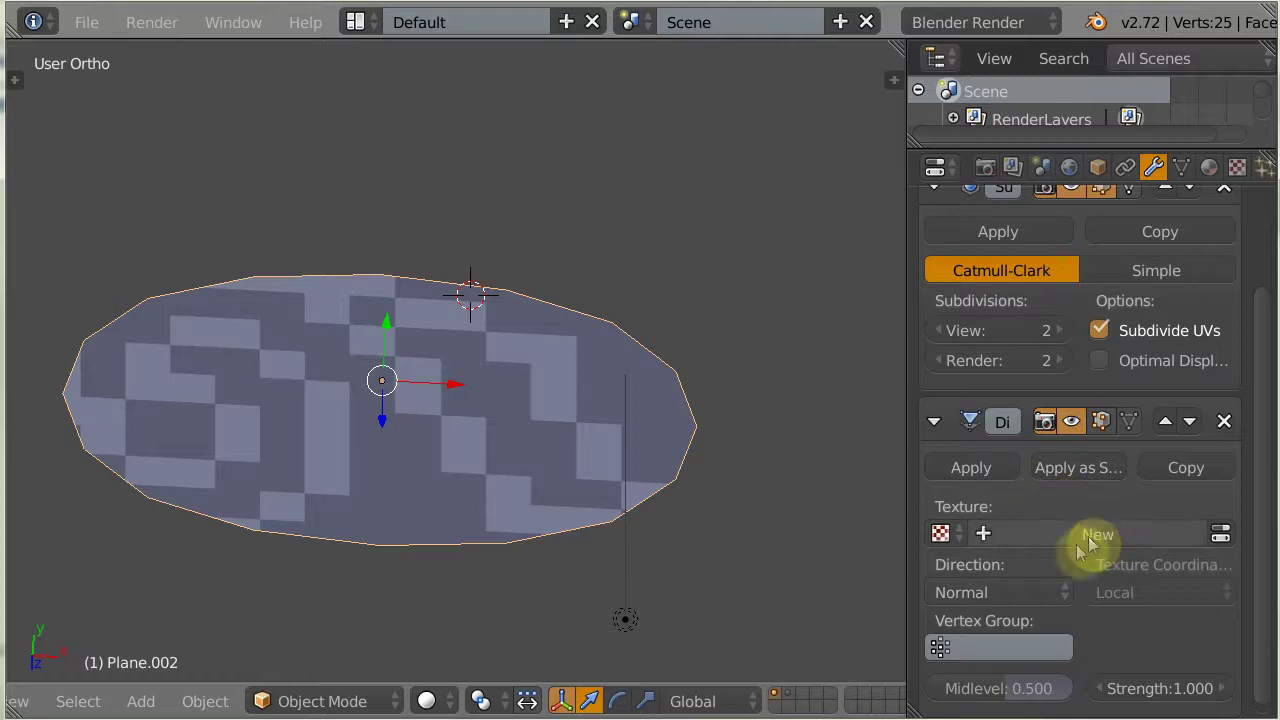
# - Assign the existing texture named Texture to the Displace modifier and set its texture coordinates to UV
pyautogui.click(941, 535)
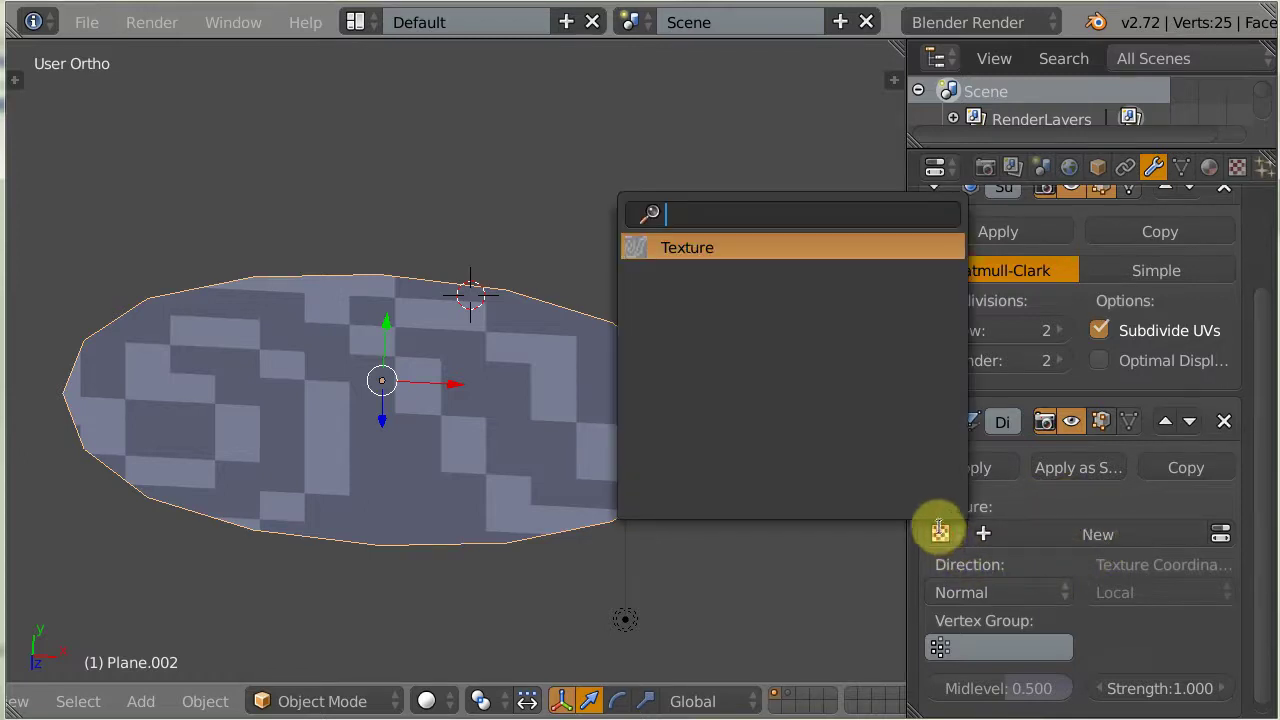
pyautogui.click(762, 247)
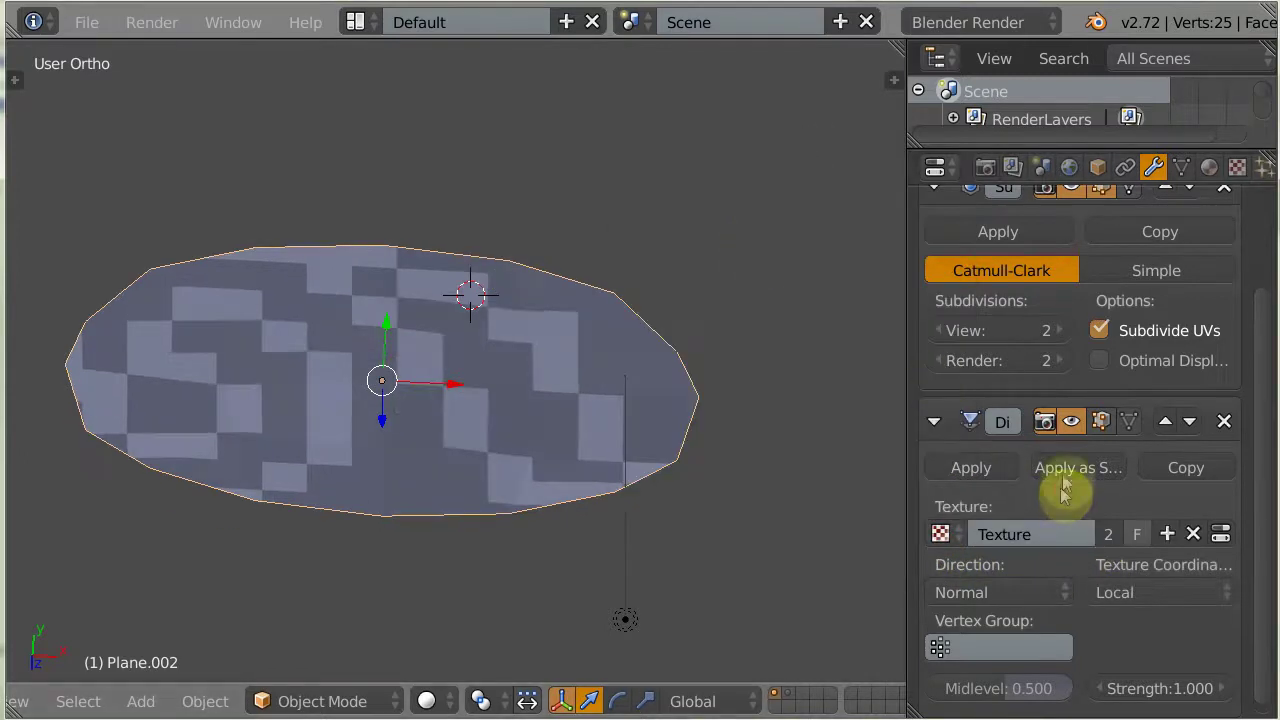
pyautogui.click(1143, 590)
pyautogui.click(1055, 468)
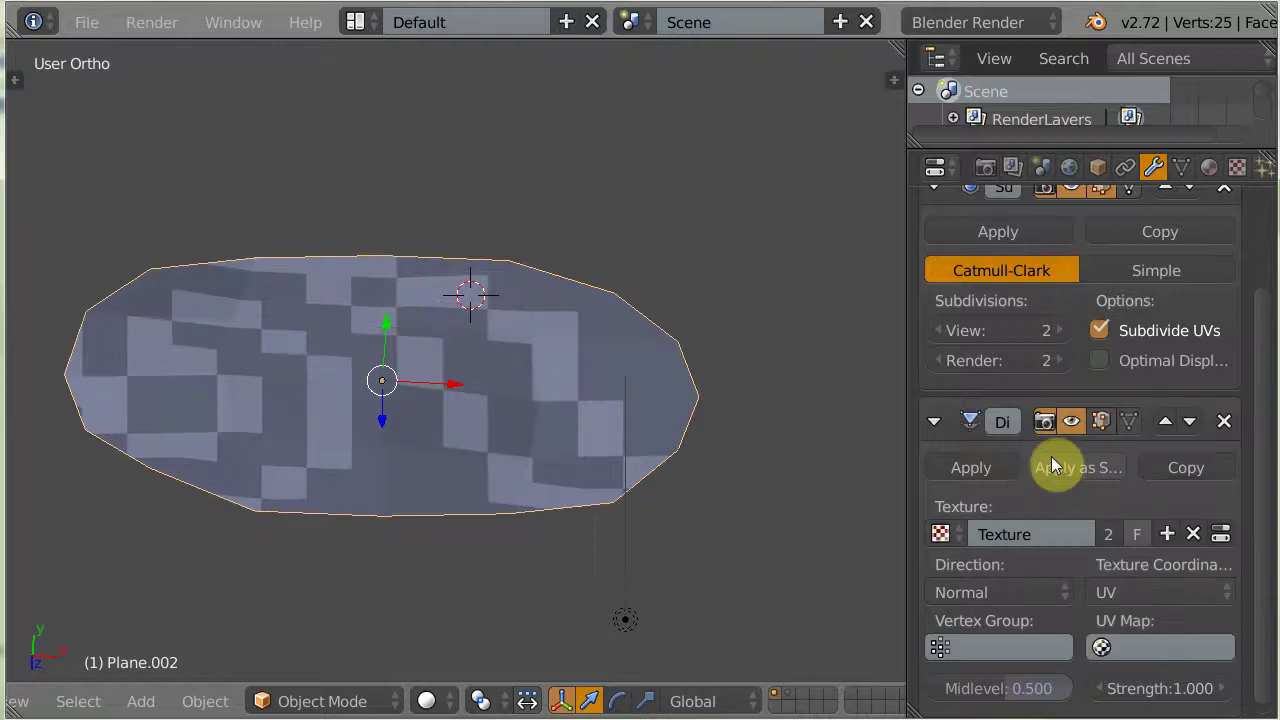
# - Enter Edit Mode in front view and subdivide the plane's mesh
pyautogui.moveTo(603, 494)
pyautogui.mouseDown(button='middle')
pyautogui.moveTo(578, 430)
pyautogui.moveTo(611, 492)
pyautogui.moveTo(591, 472)
pyautogui.mouseUp(button='middle')
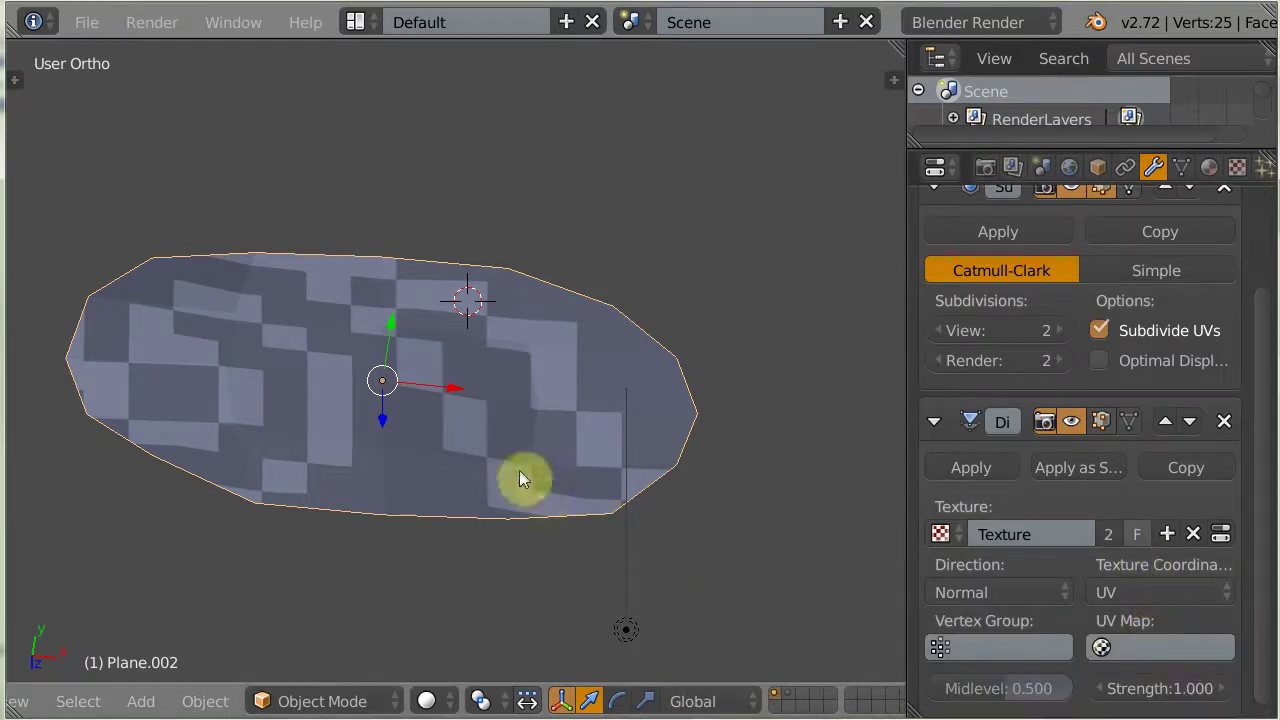
pyautogui.moveTo(466, 466); pyautogui.dragTo(448, 435, button='middle')
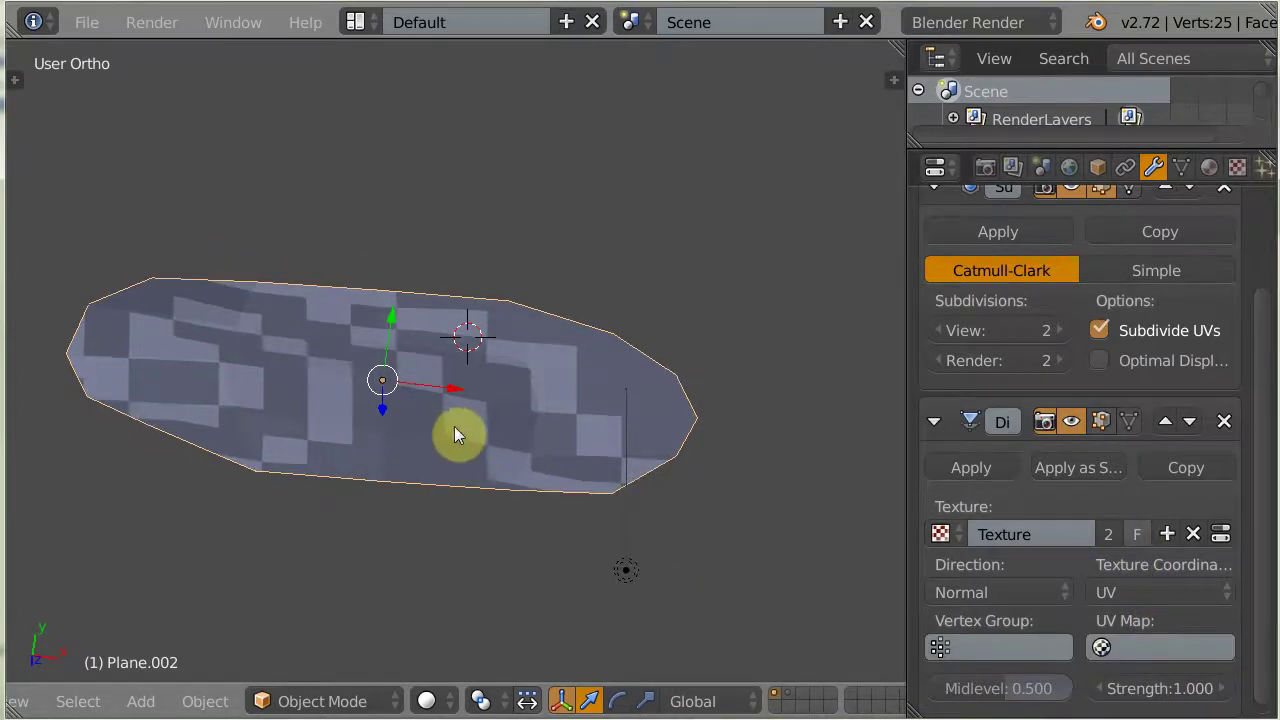
pyautogui.press('KP_7')
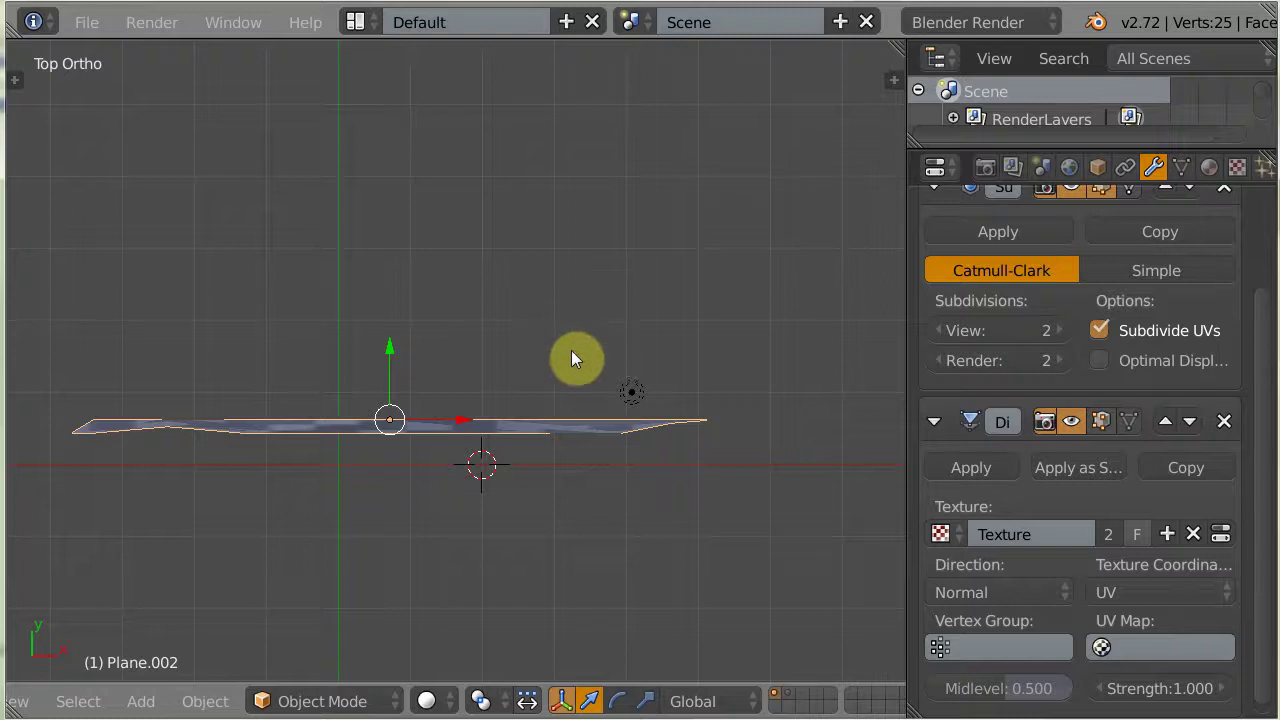
pyautogui.press('KP_1')
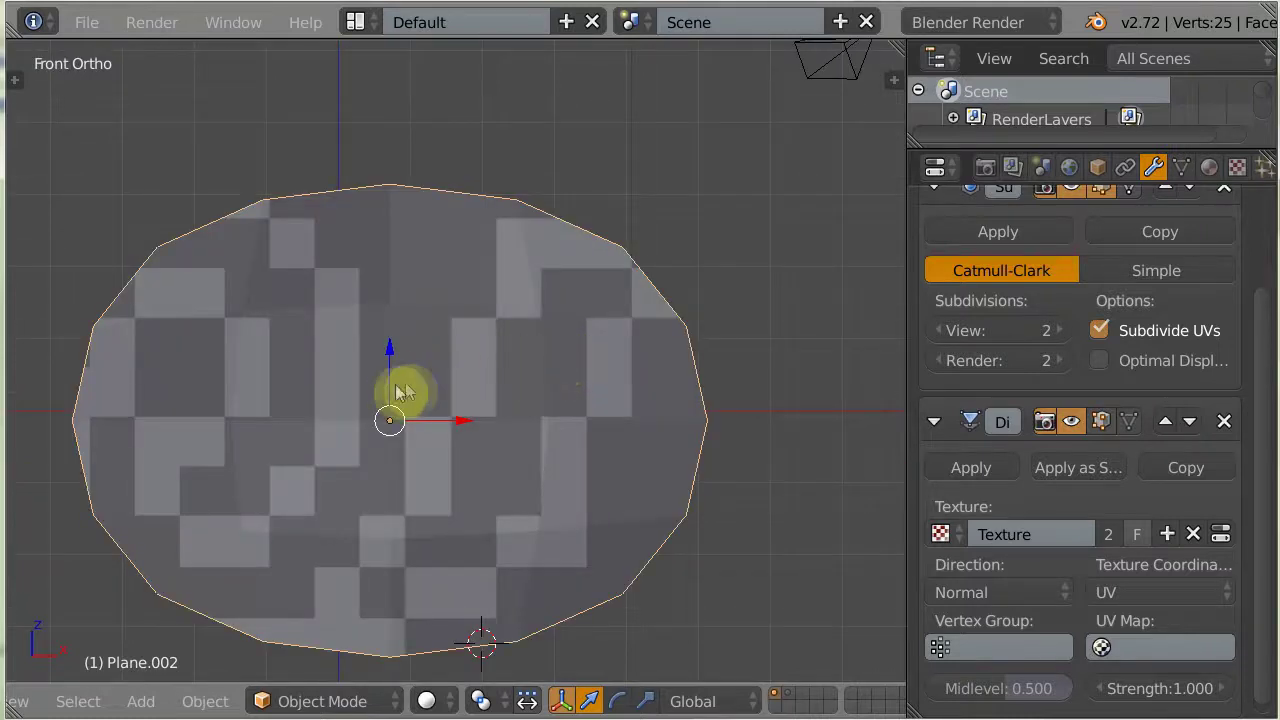
pyautogui.keyDown('shift'); pyautogui.moveTo(393, 342); pyautogui.dragTo(513, 331, button='middle'); pyautogui.keyUp('shift')
pyautogui.press('Tab')
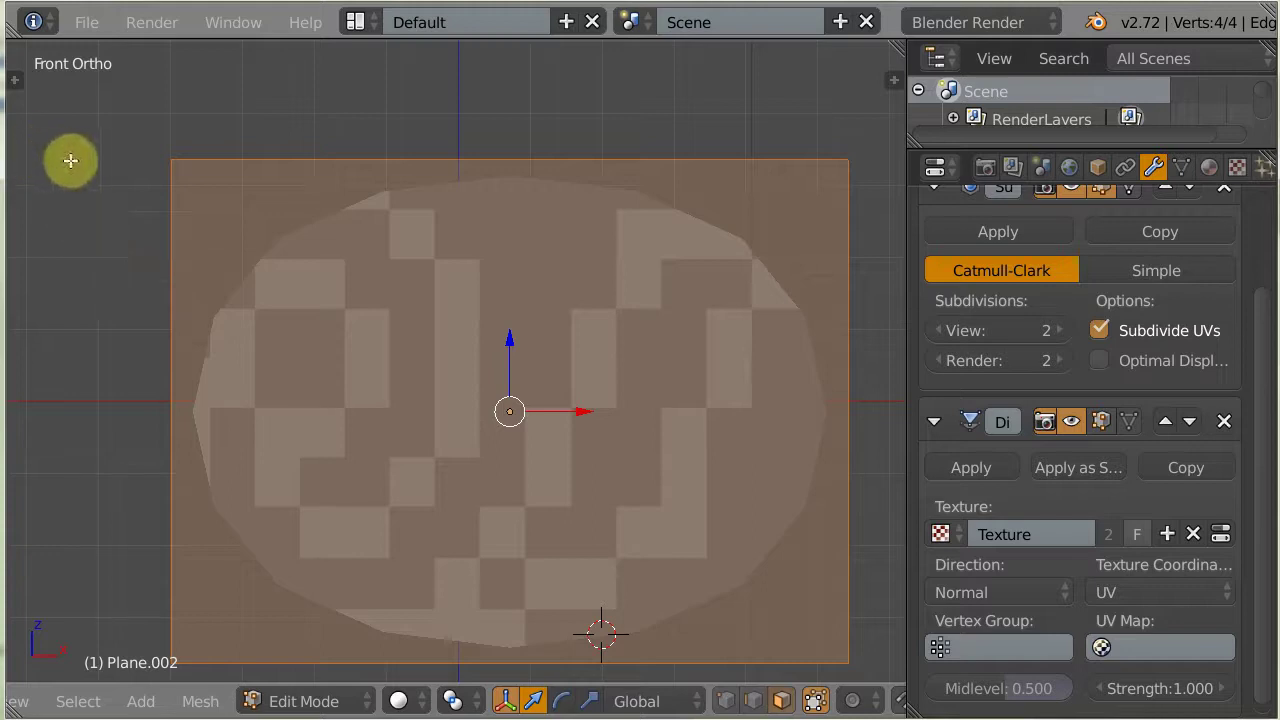
pyautogui.press('w')
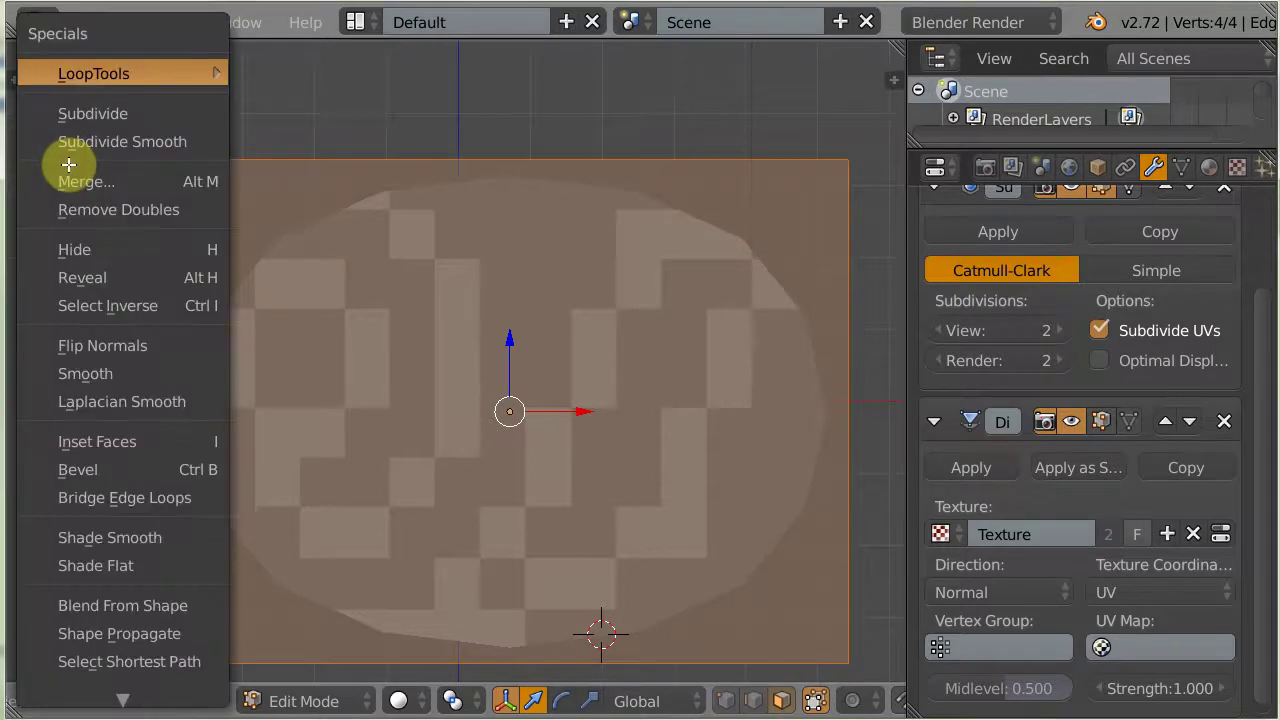
pyautogui.click(108, 114)
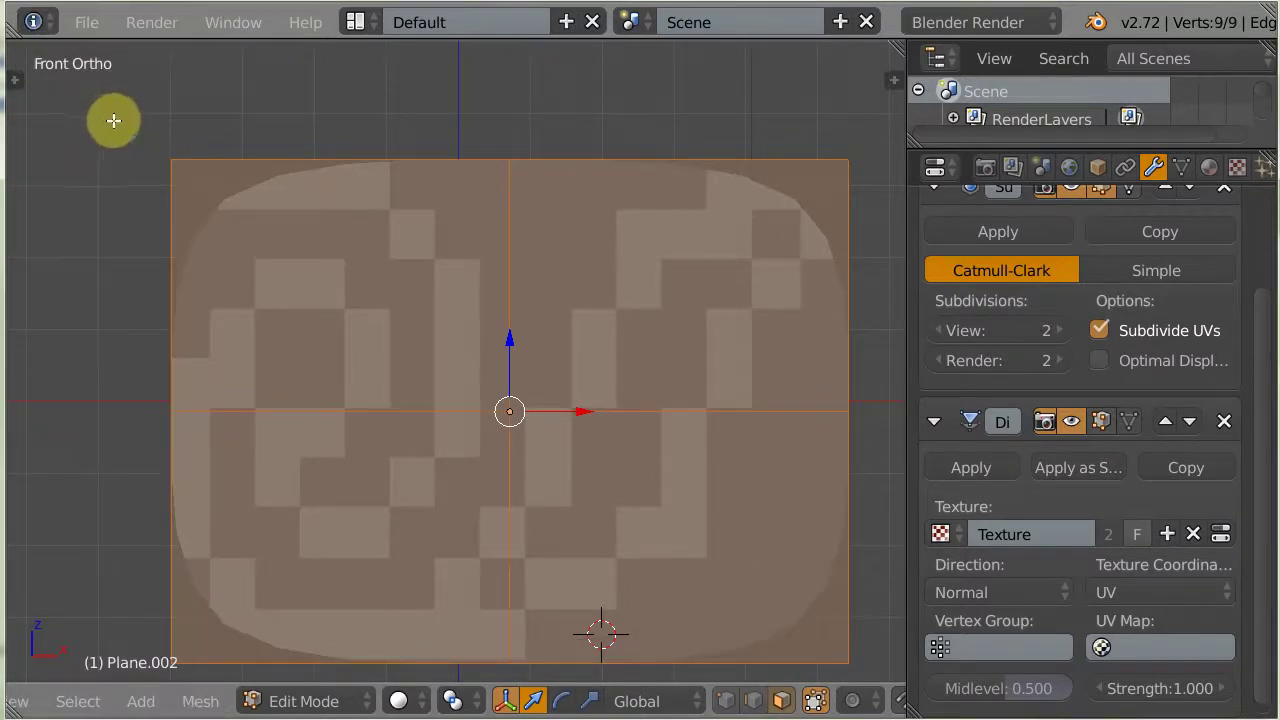
# - Set the subdivide operation's number of cuts to 10 and return to Object Mode
pyautogui.press('t')
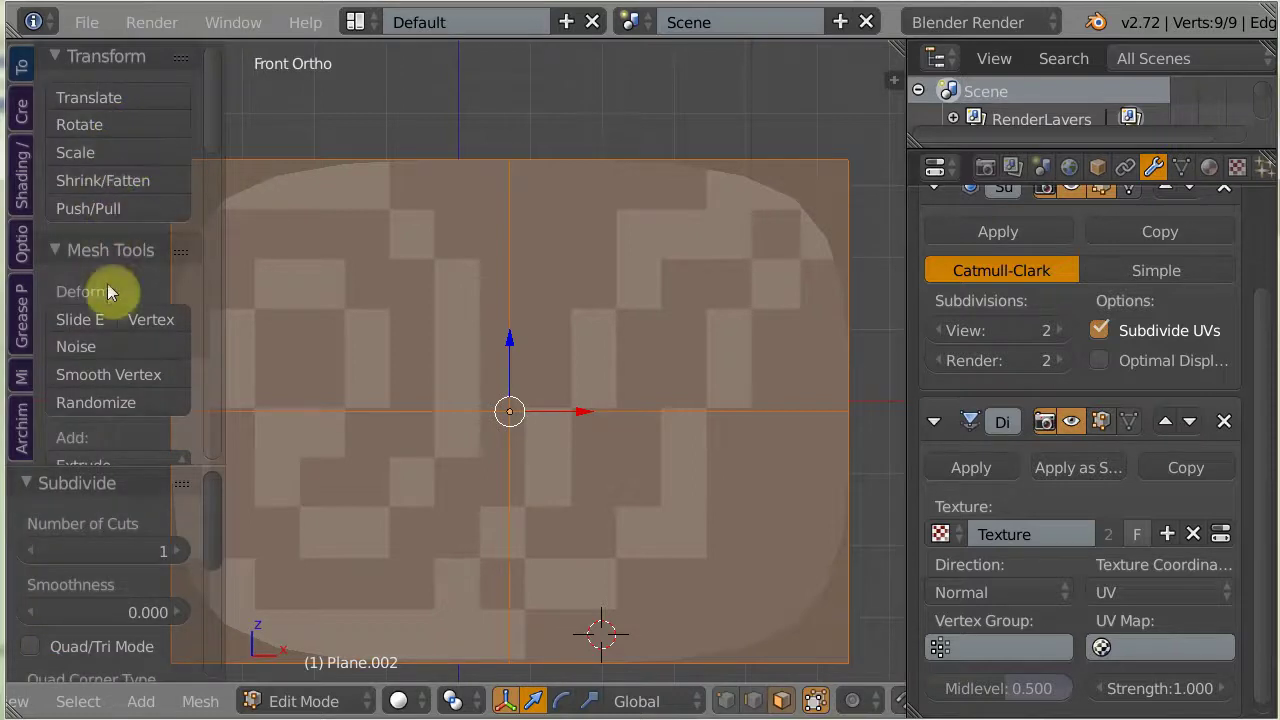
pyautogui.click(164, 548)
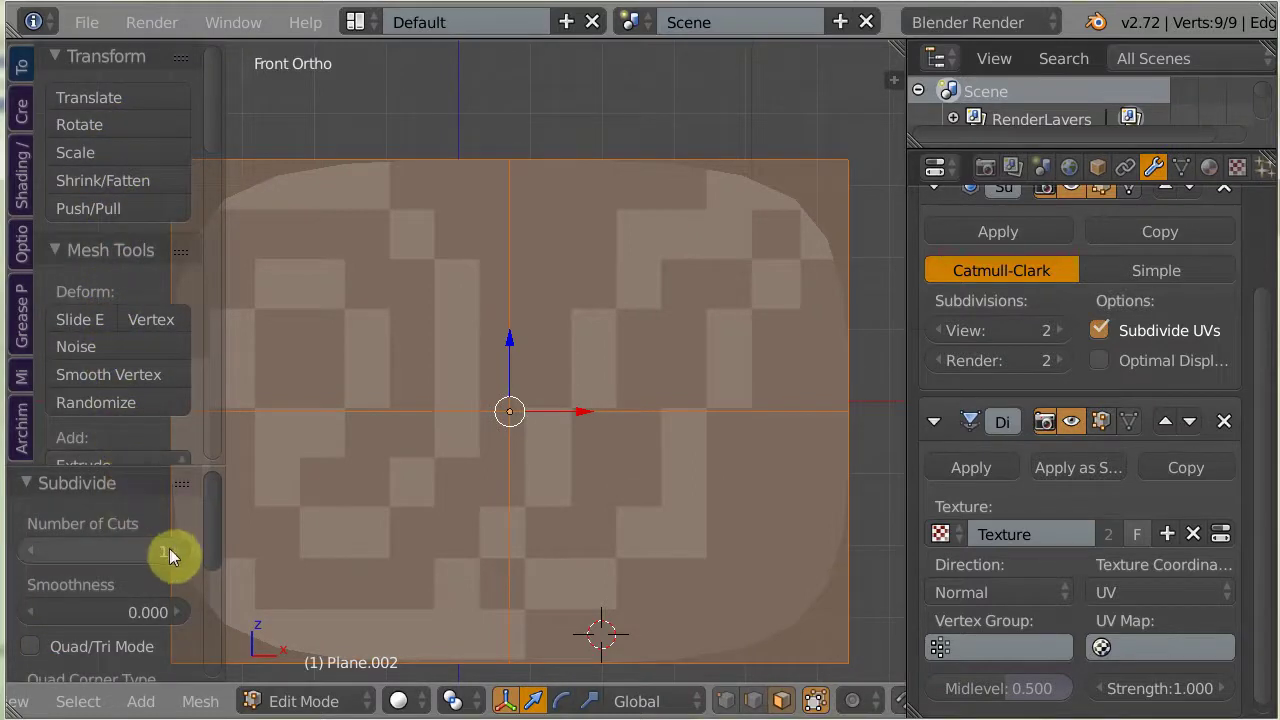
pyautogui.click(171, 549)
pyautogui.click(173, 549)
pyautogui.click(175, 549)
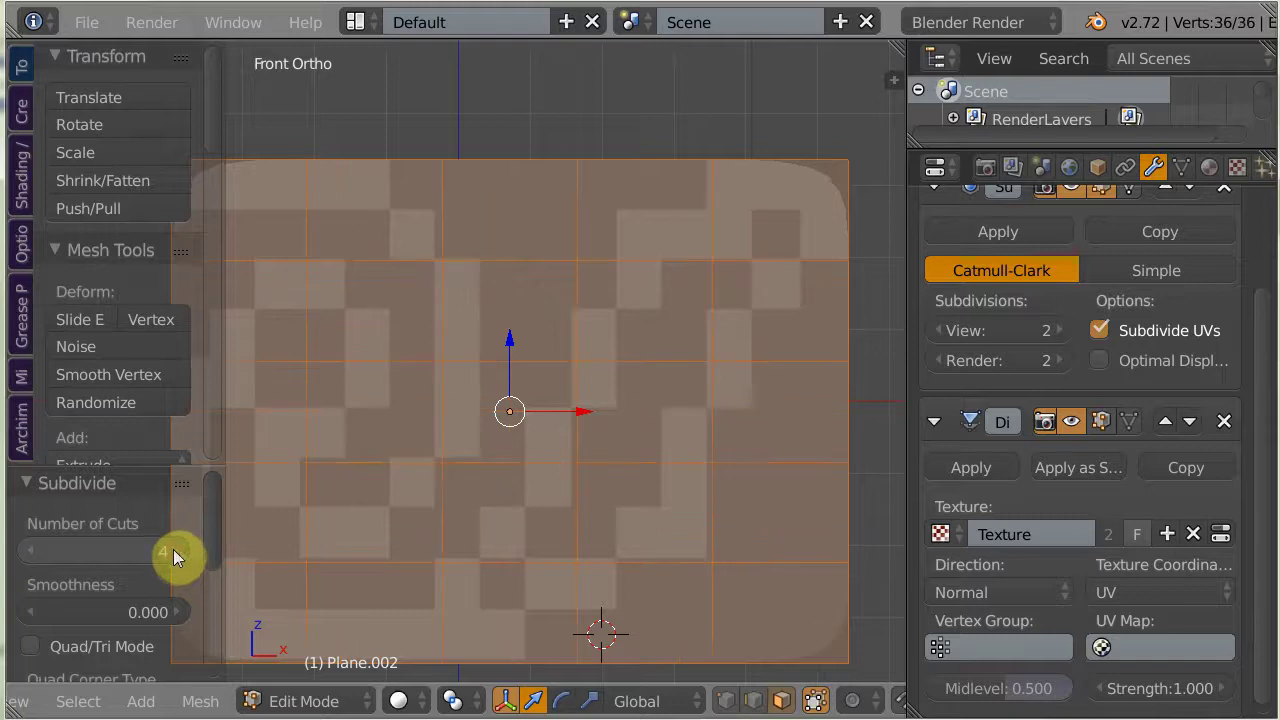
pyautogui.click(173, 549)
pyautogui.click(174, 548)
pyautogui.click(173, 548)
pyautogui.click(173, 551)
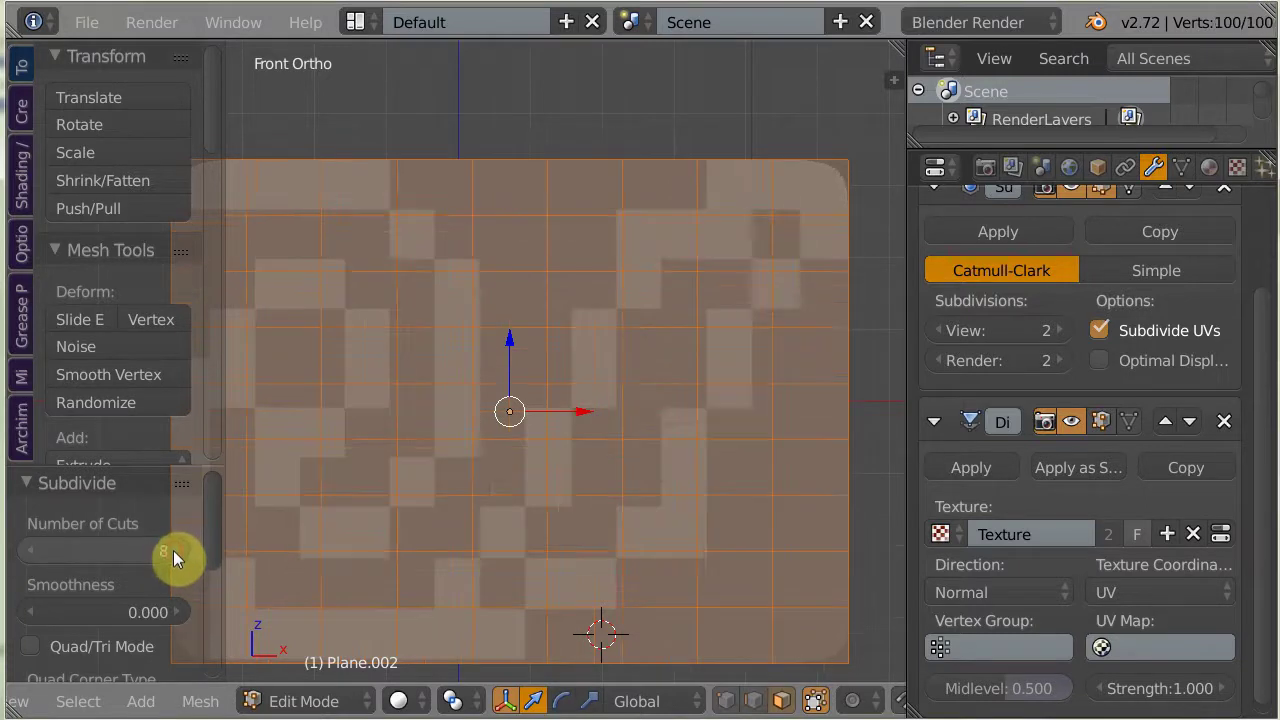
pyautogui.click(173, 550)
pyautogui.click(174, 550)
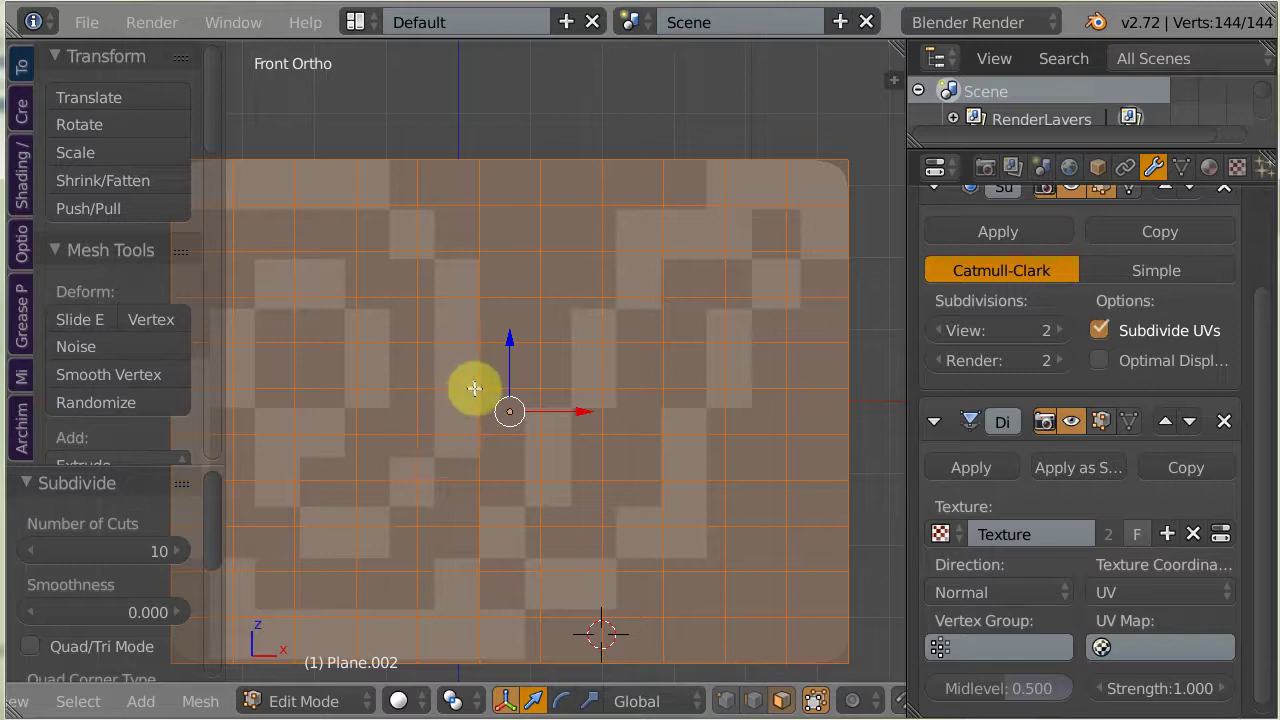
pyautogui.press('Tab')
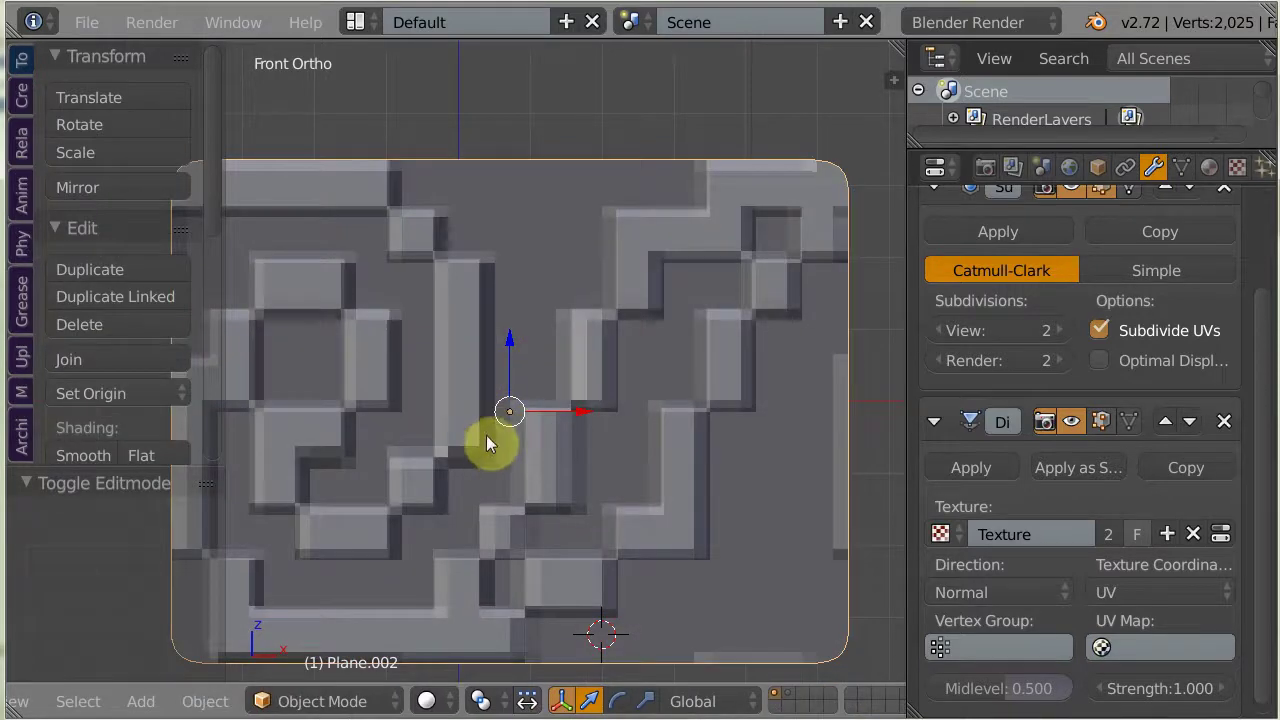
# - Bring the full mesh statistics into view and set the Subdivision Surface modifier's view subdivisions to 1
pyautogui.scroll(-2, 495, 427)
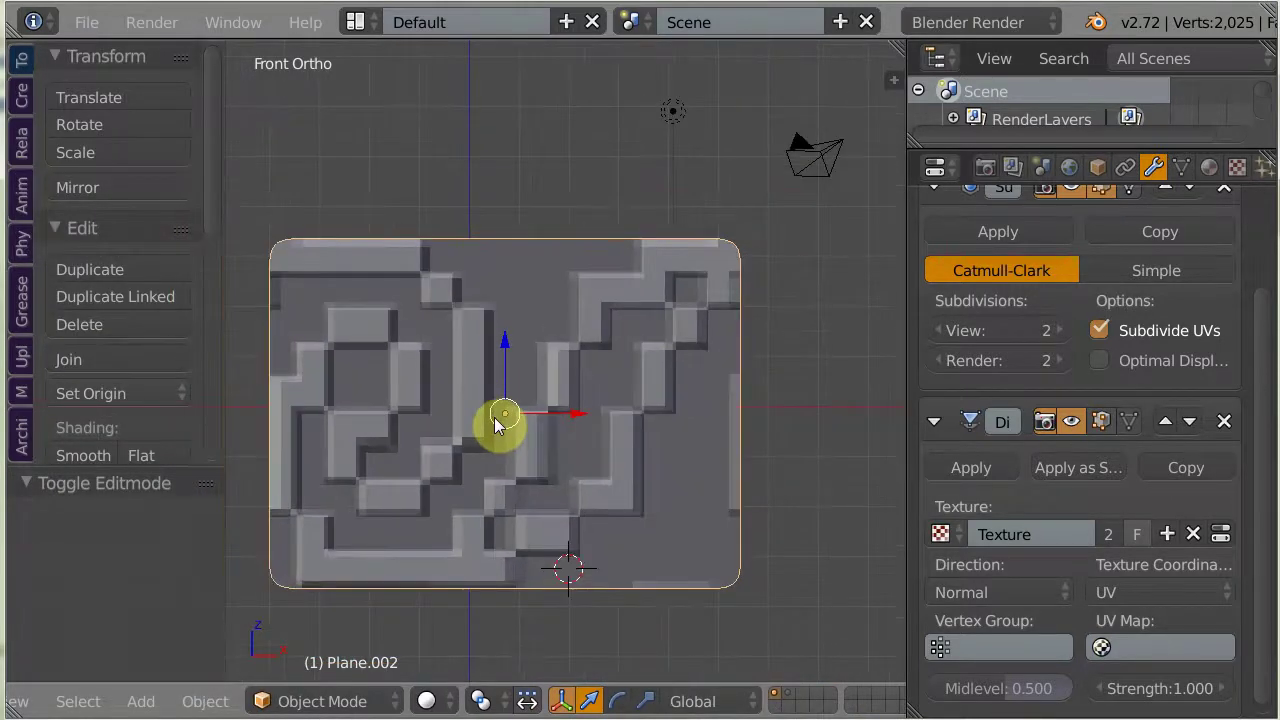
pyautogui.moveTo(531, 494)
pyautogui.mouseDown(button='middle')
pyautogui.moveTo(486, 371)
pyautogui.moveTo(535, 468)
pyautogui.moveTo(545, 444)
pyautogui.moveTo(588, 464)
pyautogui.mouseUp(button='middle')
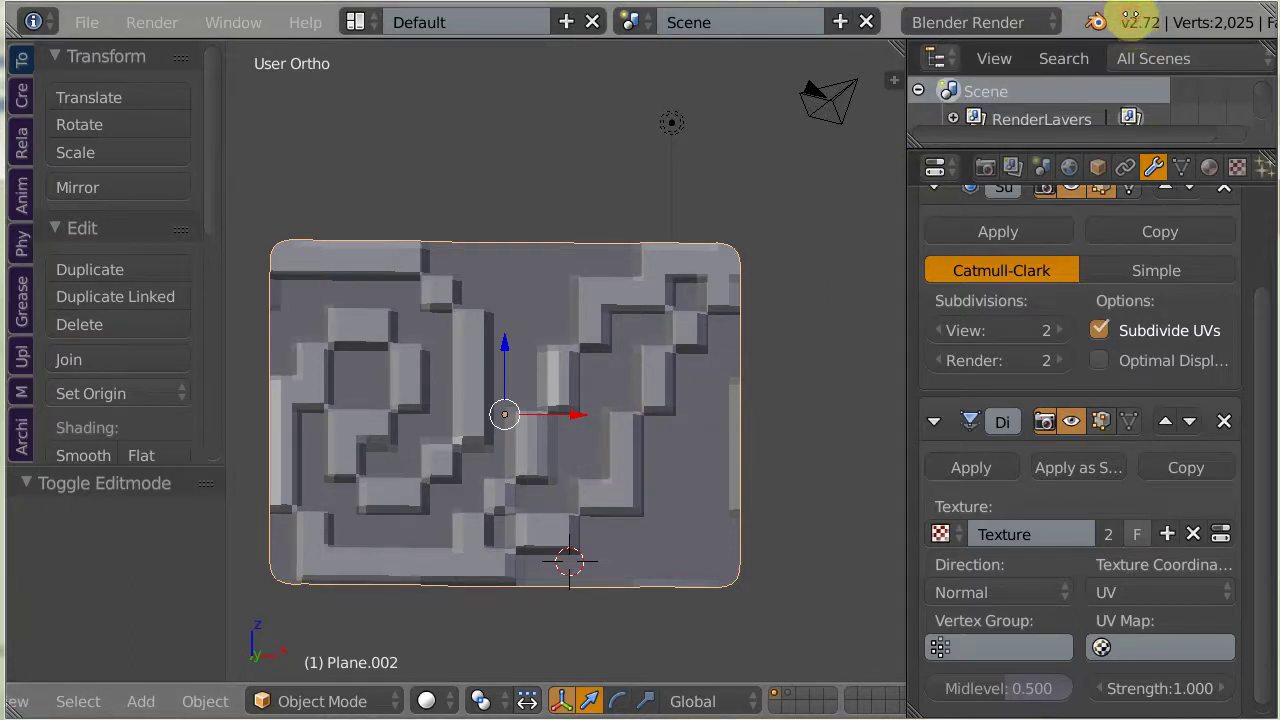
pyautogui.moveTo(1110, 15); pyautogui.dragTo(862, 14, button='middle')
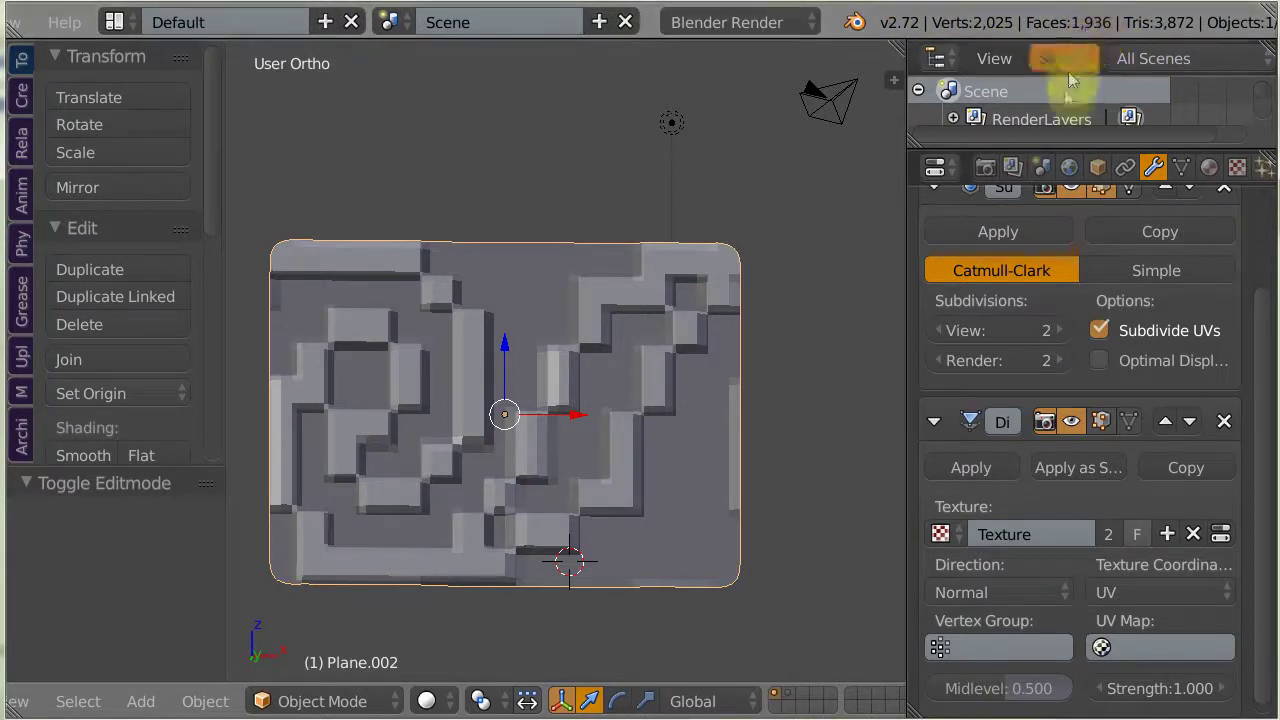
pyautogui.click(939, 330)
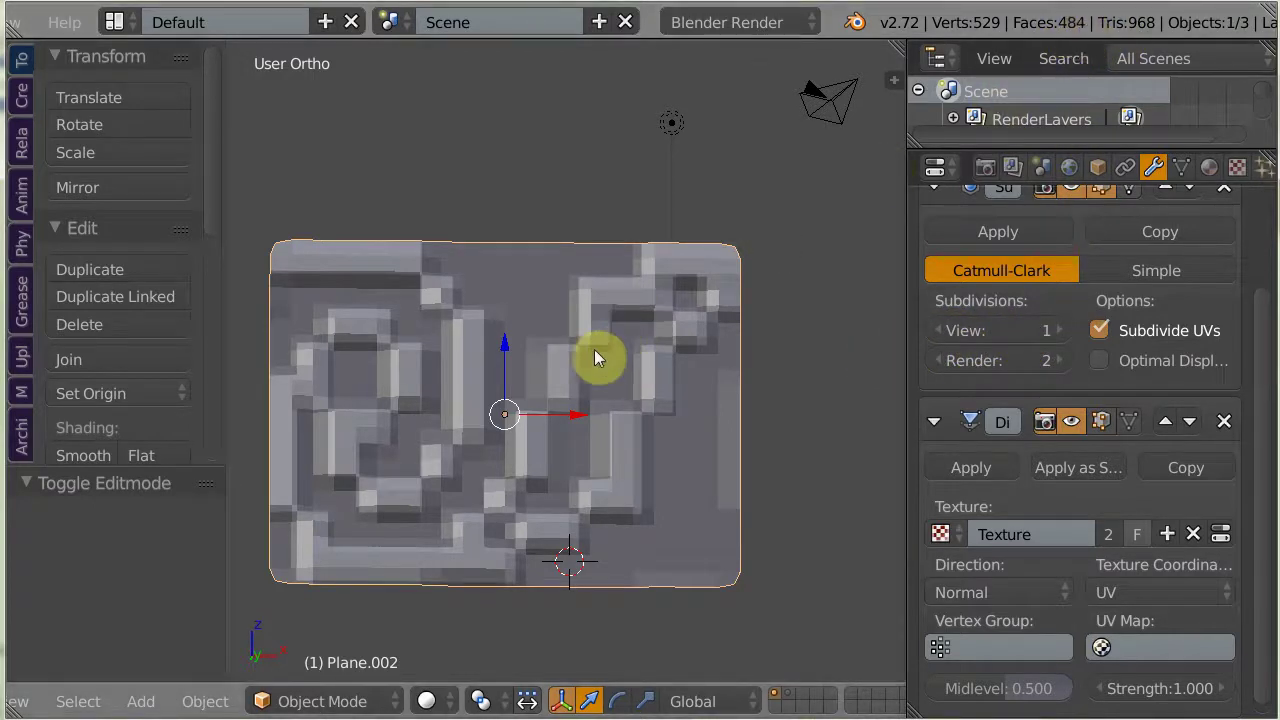
# - Subdivide the plane's mesh again in Edit Mode with the number of cuts set to 3, and return to Object Mode
pyautogui.press('Tab')
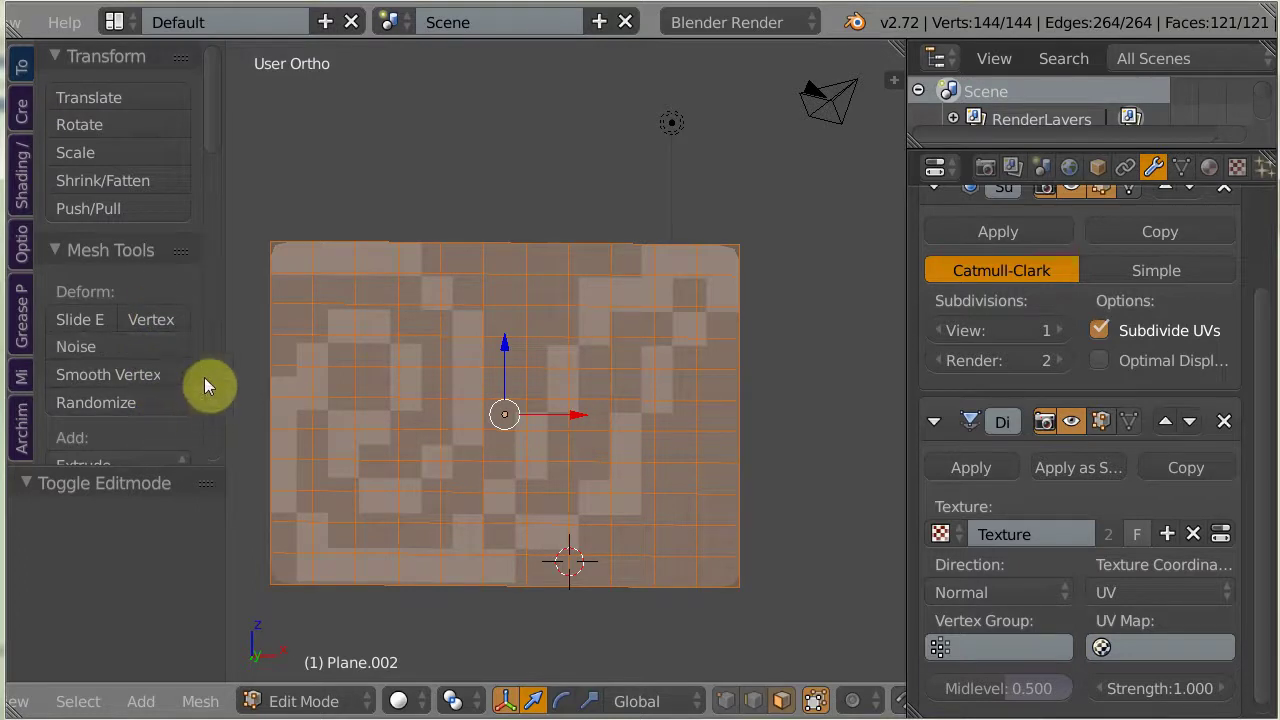
pyautogui.scroll(-5, 216, 140)
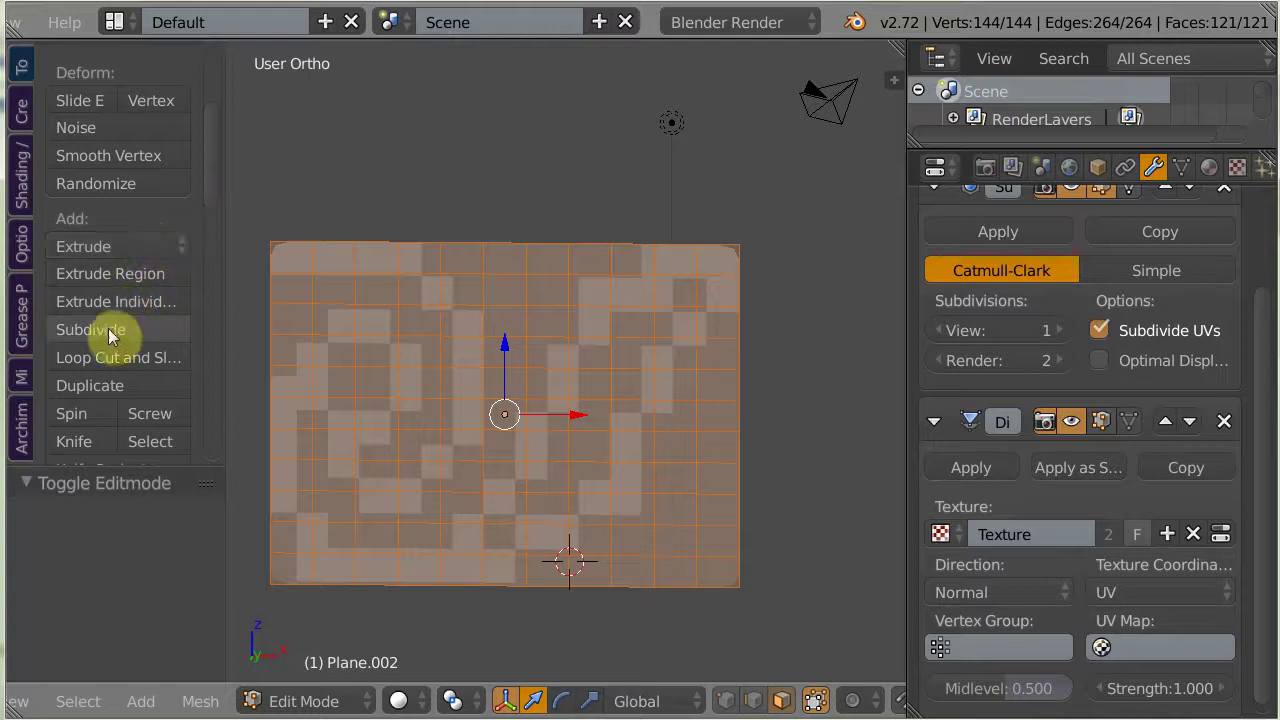
pyautogui.click(112, 333)
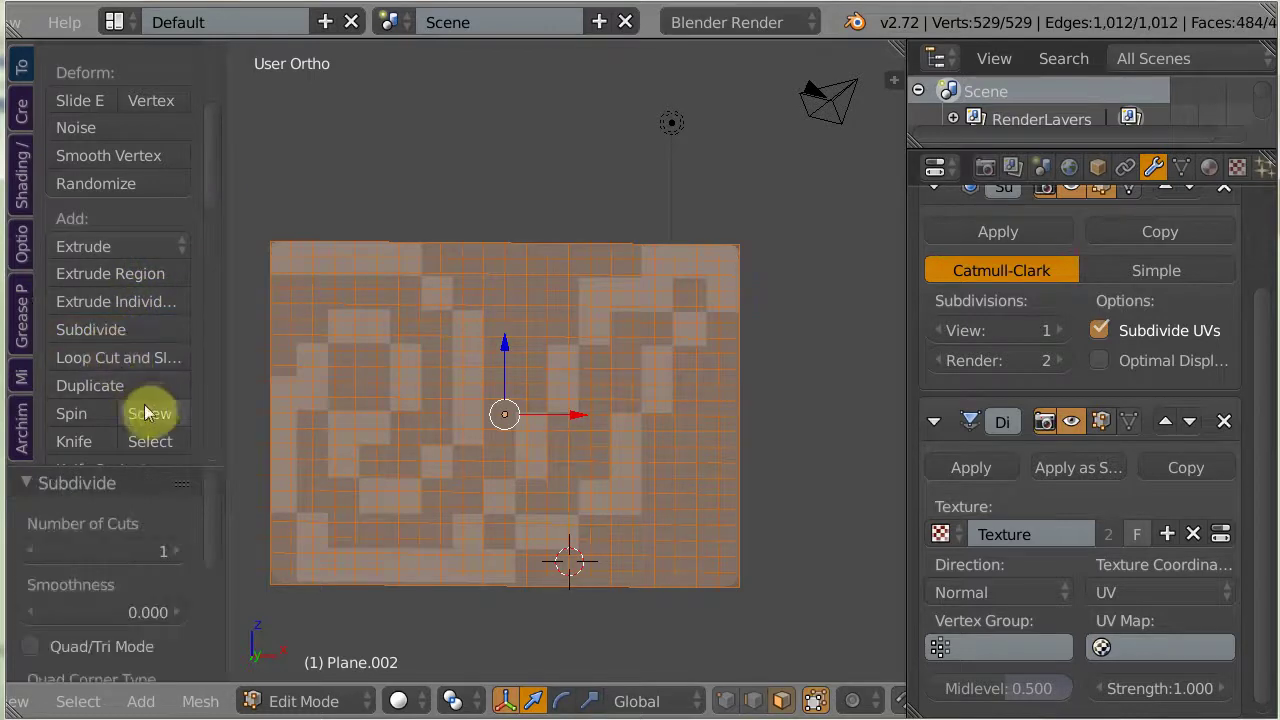
pyautogui.click(168, 549)
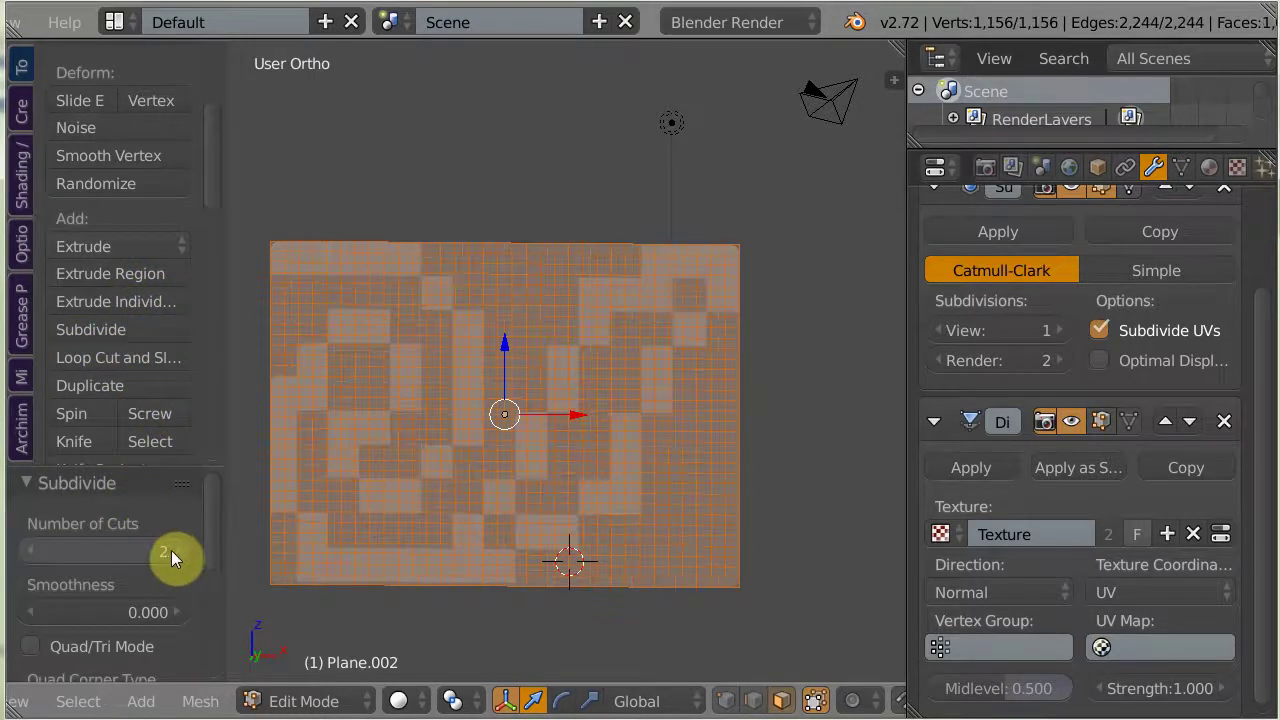
pyautogui.click(171, 550)
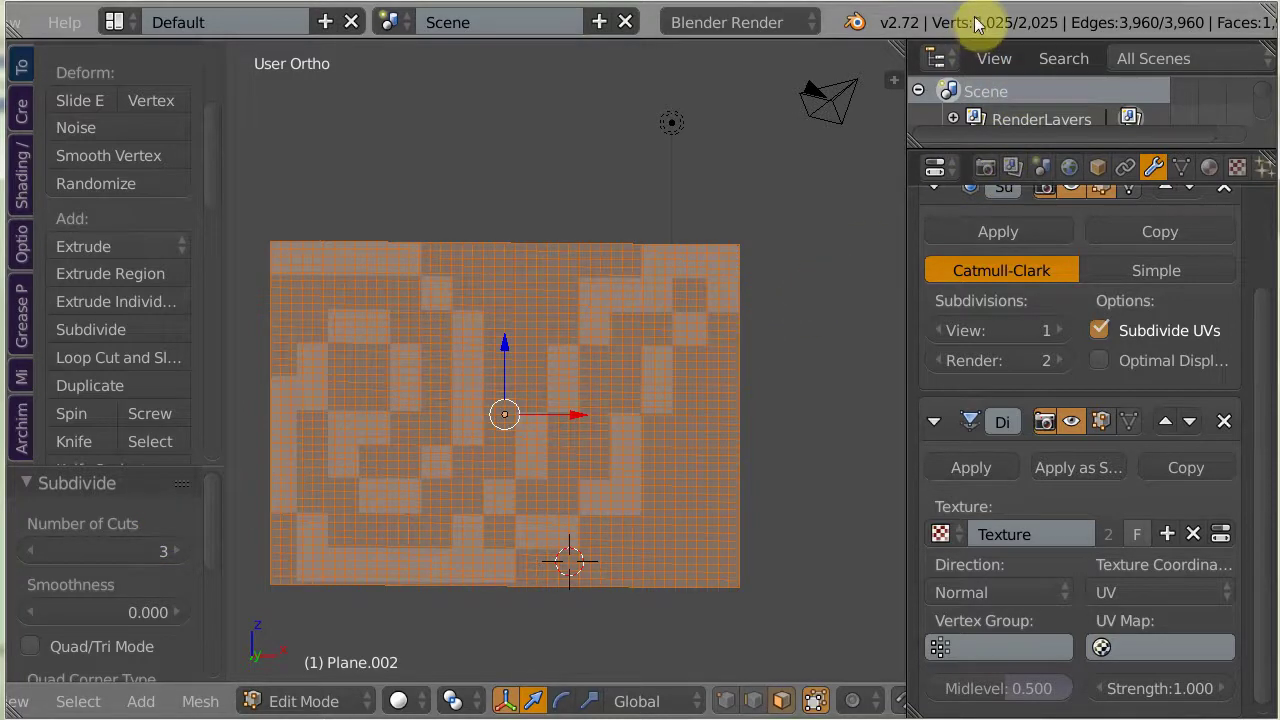
pyautogui.scroll(-4, 1000, 20)
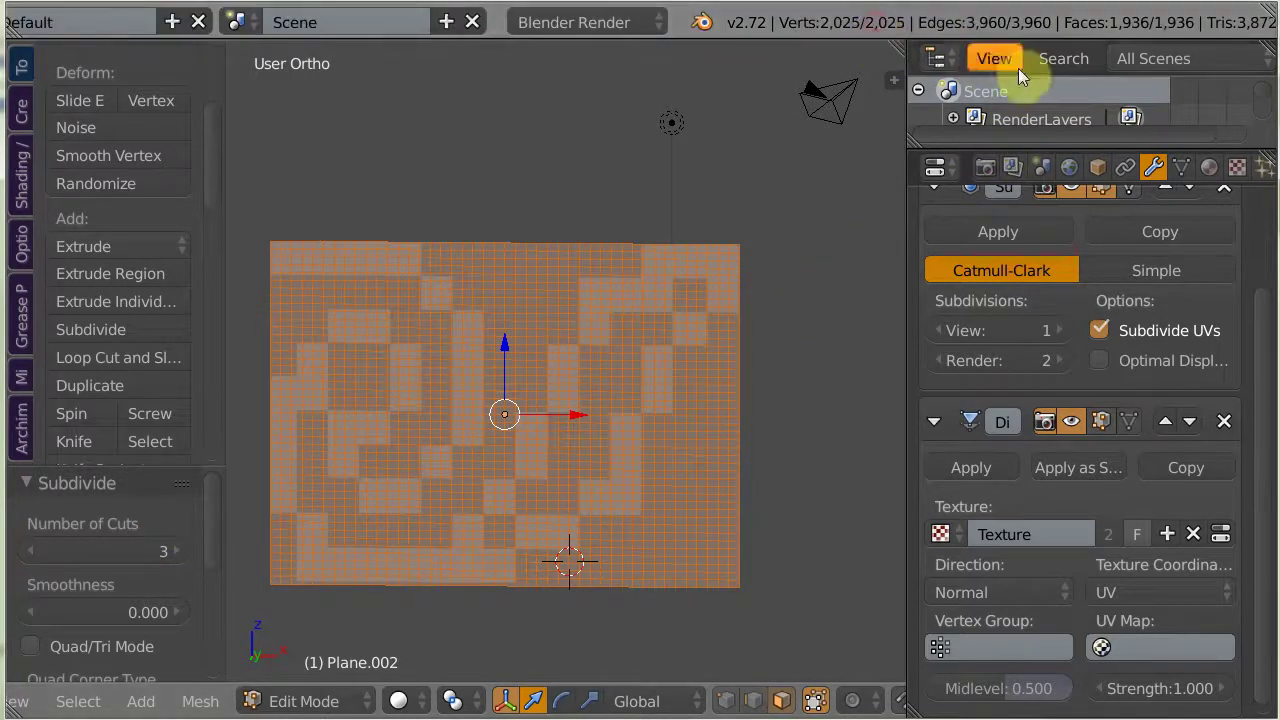
pyautogui.click(1062, 60)
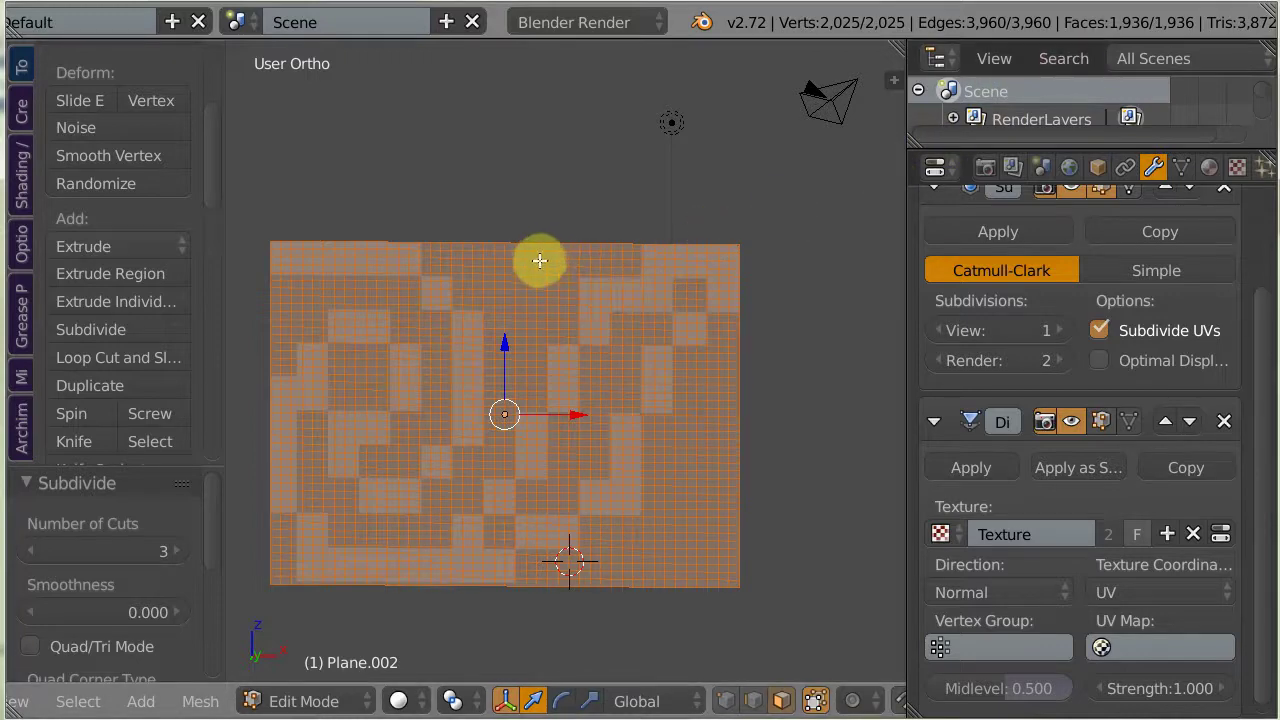
pyautogui.press('Tab')
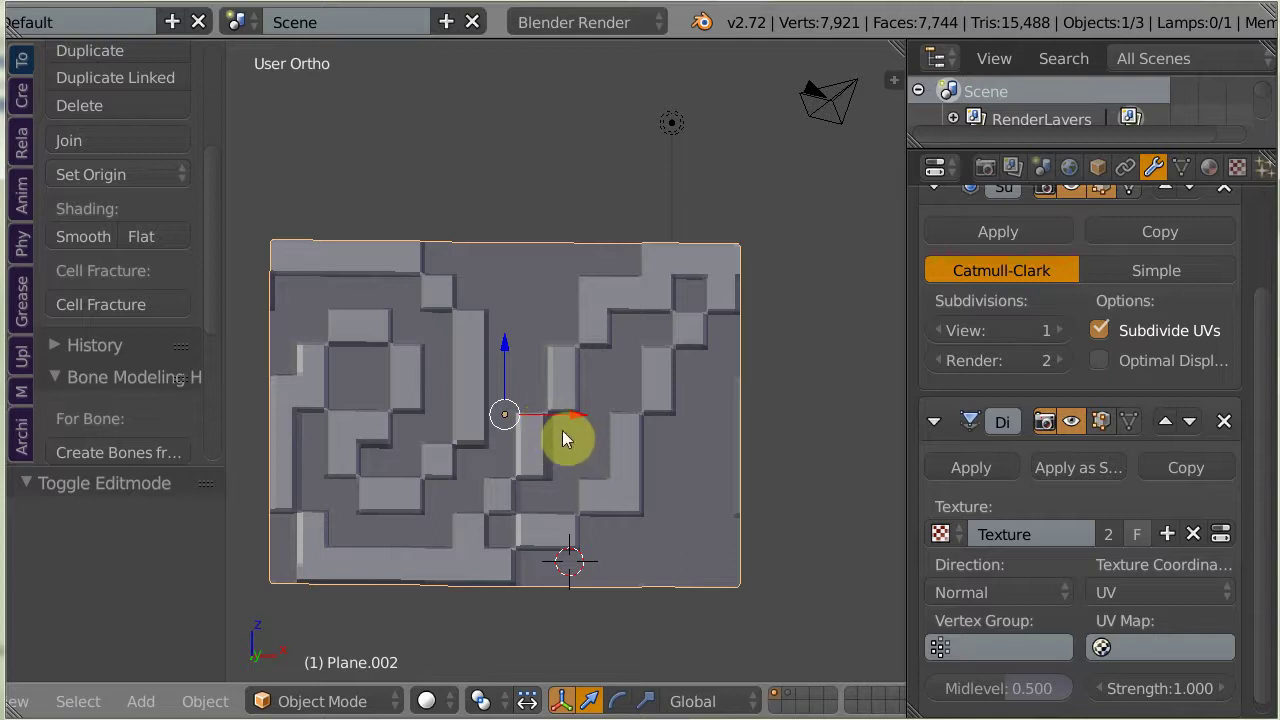
# - Inspect the displaced relief from several angles and set the Subdivision Surface modifier's view subdivisions to 2
pyautogui.moveTo(547, 446); pyautogui.dragTo(543, 320, button='middle')
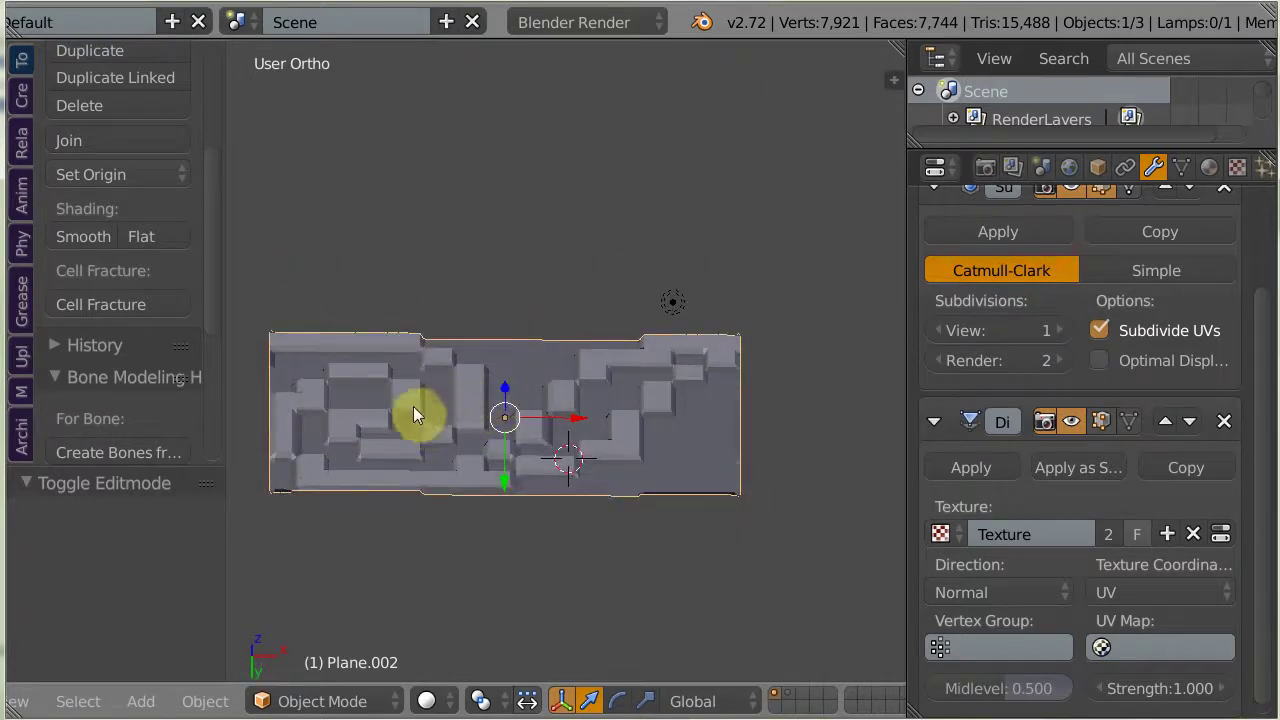
pyautogui.moveTo(535, 428); pyautogui.dragTo(573, 478, button='middle')
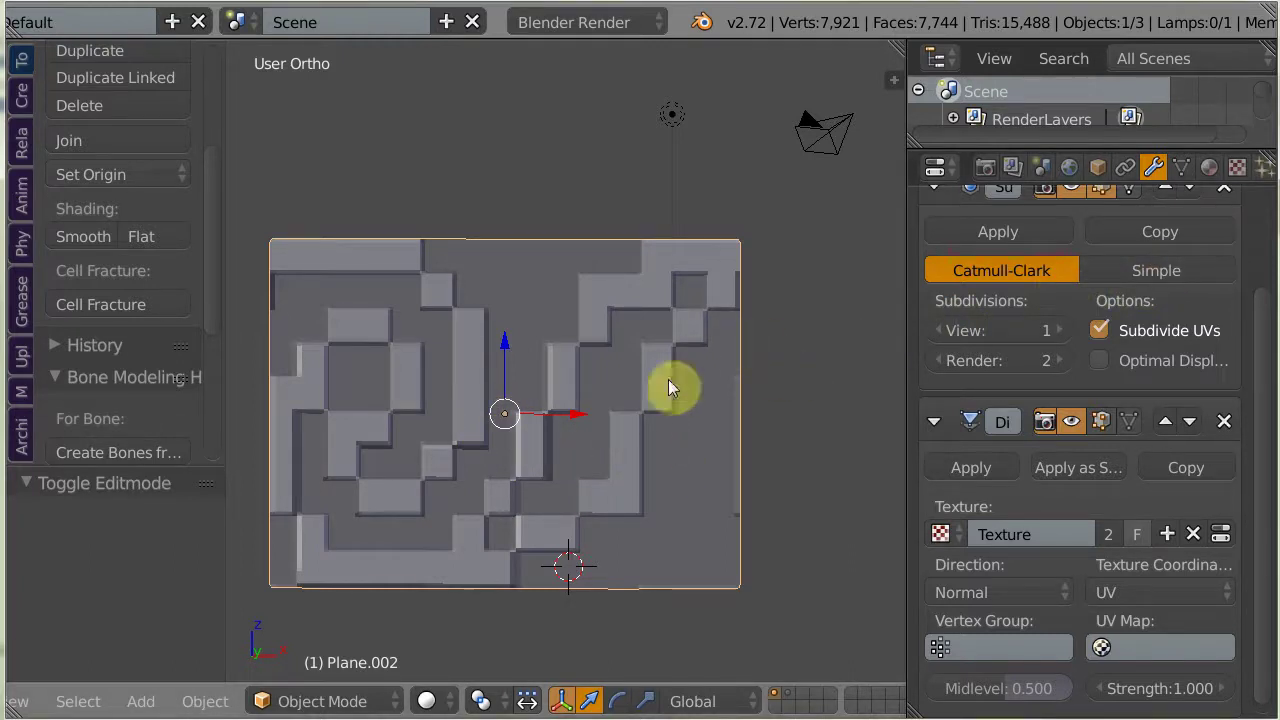
pyautogui.moveTo(578, 493); pyautogui.dragTo(571, 456, button='middle')
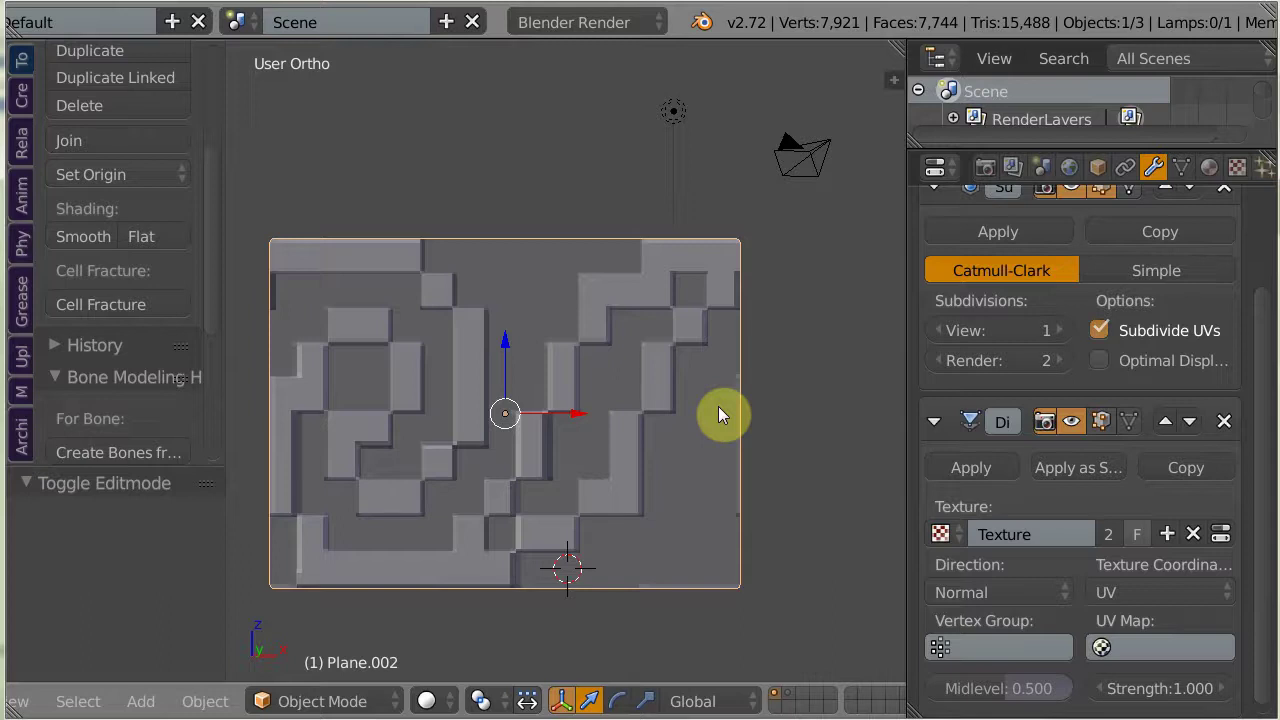
pyautogui.click(1061, 328)
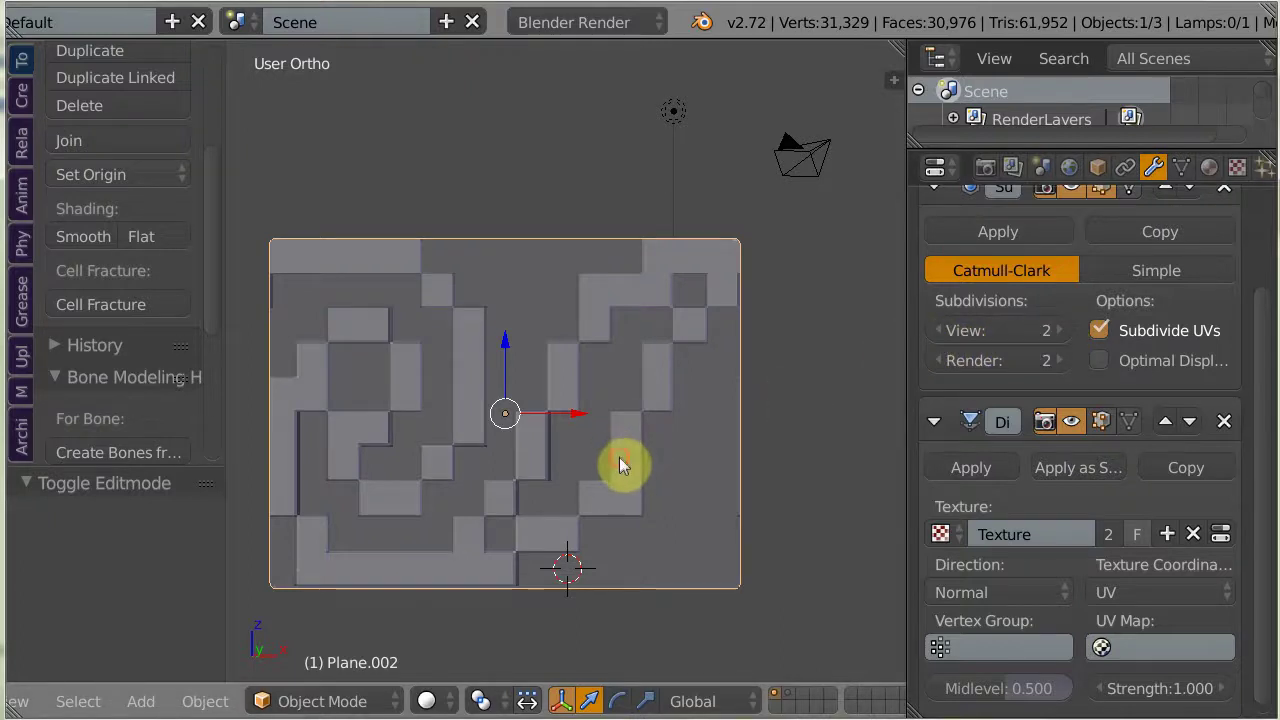
pyautogui.moveTo(619, 464); pyautogui.dragTo(592, 460, button='middle')
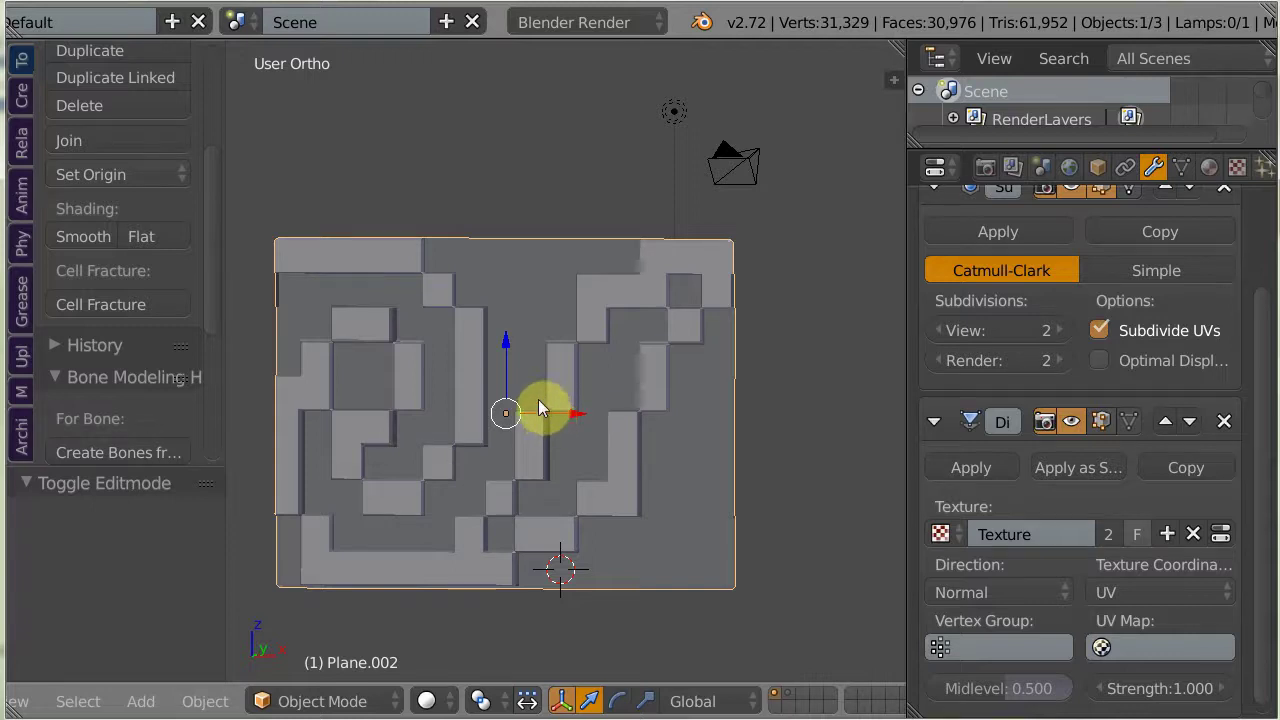
# - Add an Array modifier to the displaced plane
pyautogui.click(620, 606)
pyautogui.scroll(-3, 621, 604)
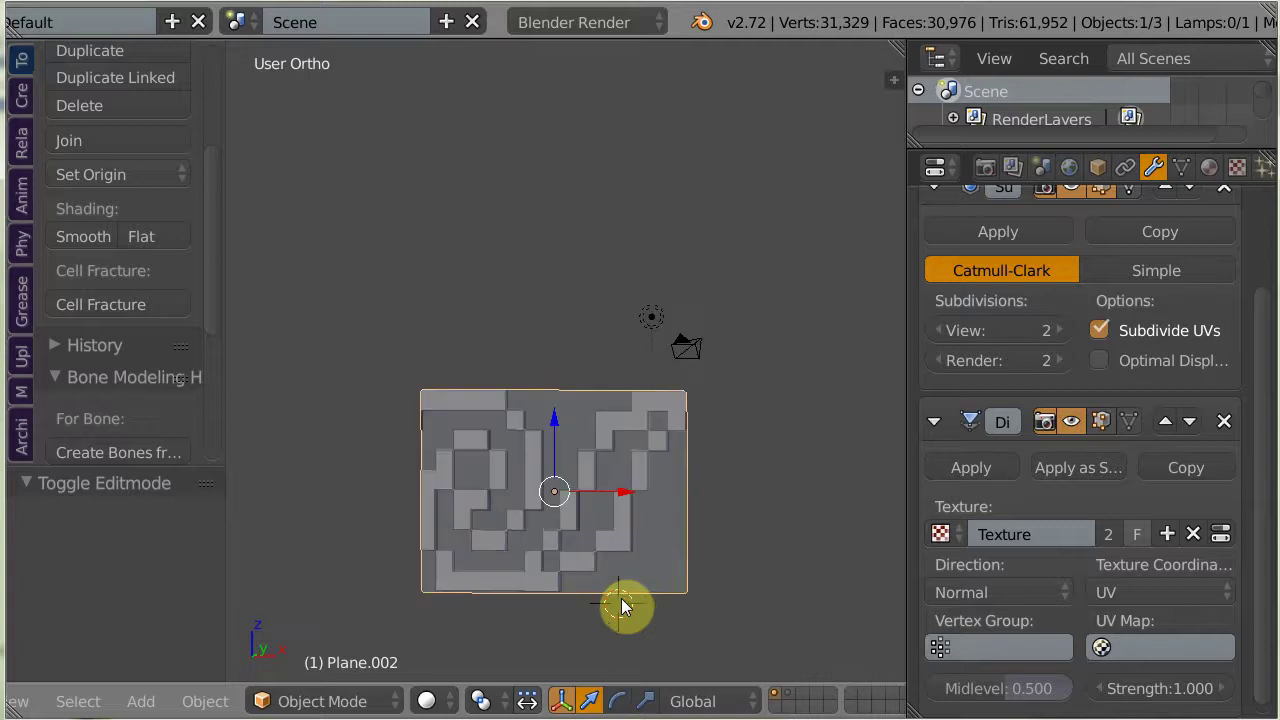
pyautogui.keyDown('shift'); pyautogui.moveTo(606, 534); pyautogui.dragTo(476, 430, button='middle'); pyautogui.keyUp('shift')
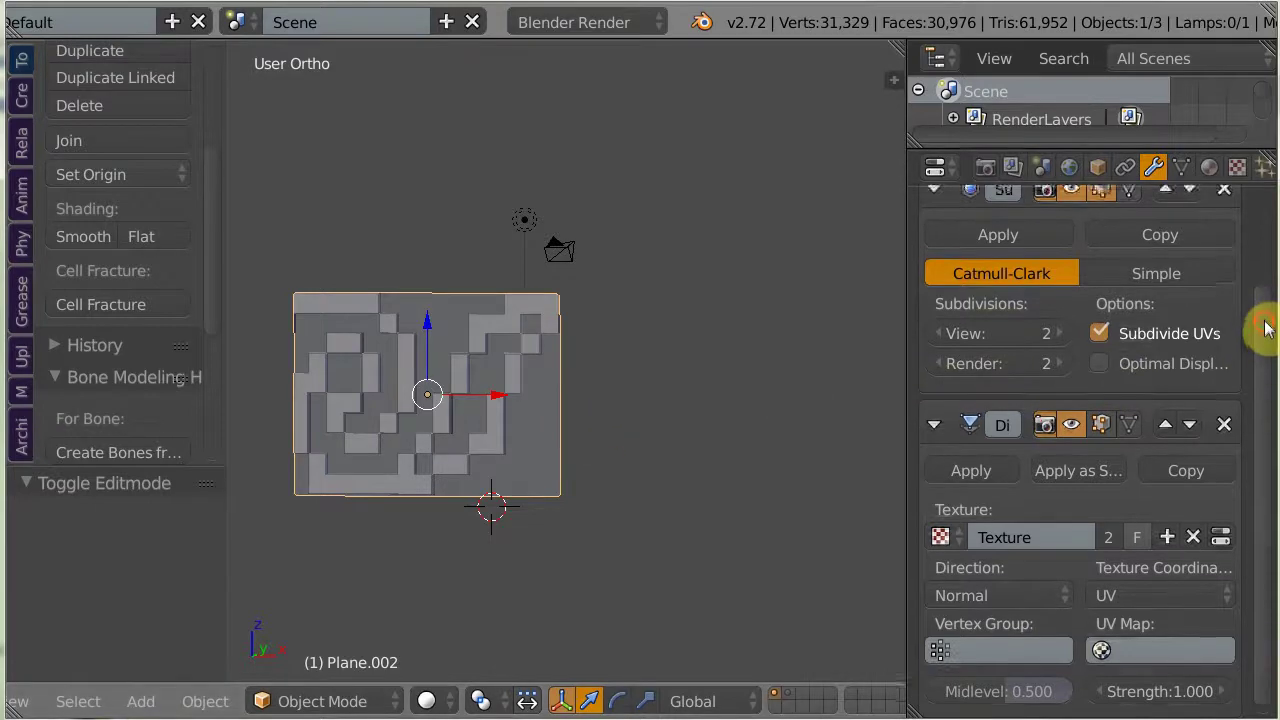
pyautogui.moveTo(1266, 337); pyautogui.dragTo(1268, 232)
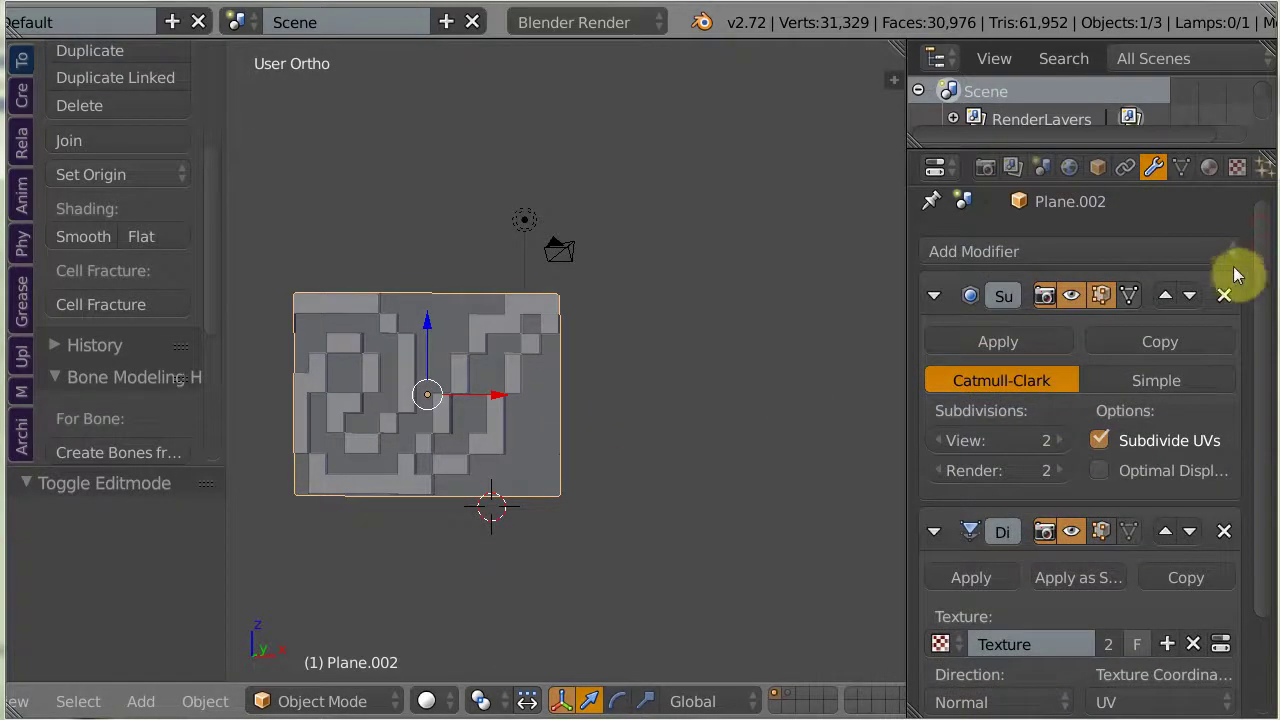
pyautogui.click(1008, 251)
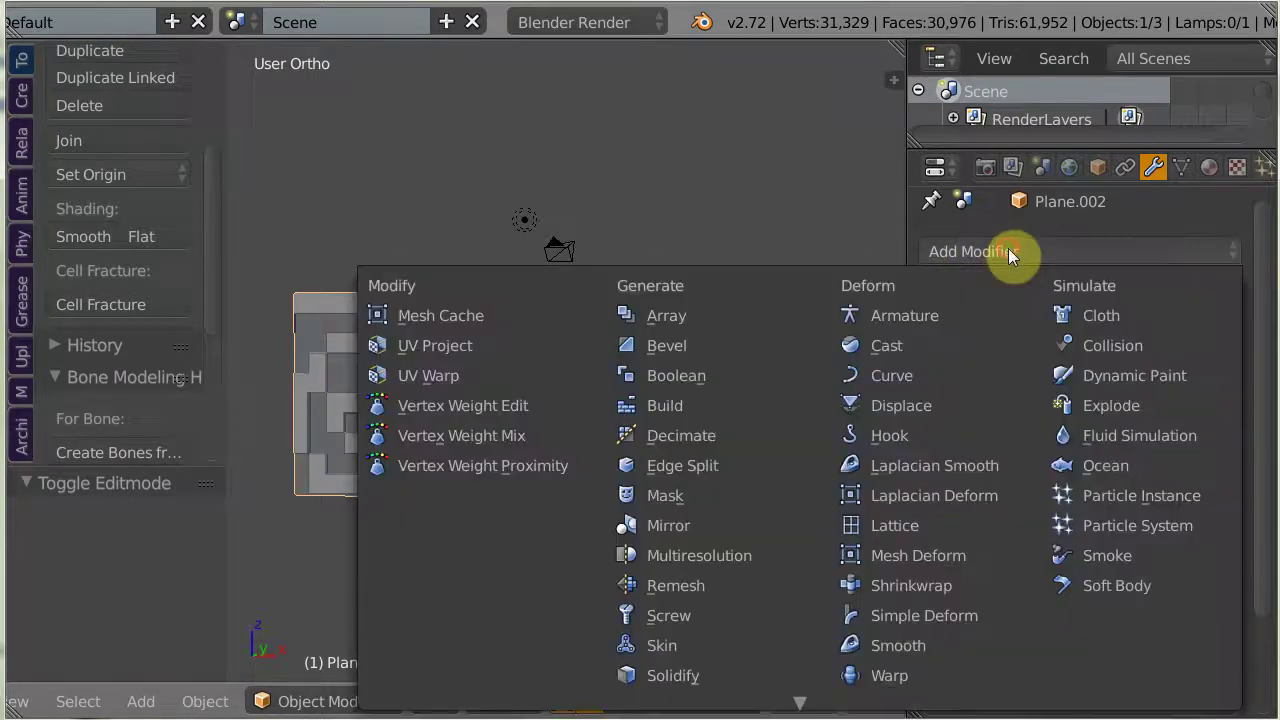
pyautogui.click(698, 315)
pyautogui.scroll(-3, 684, 345)
# - Collapse the Subdivision Surface and Displace modifiers and set the Array modifier's count to 4
pyautogui.click(933, 295)
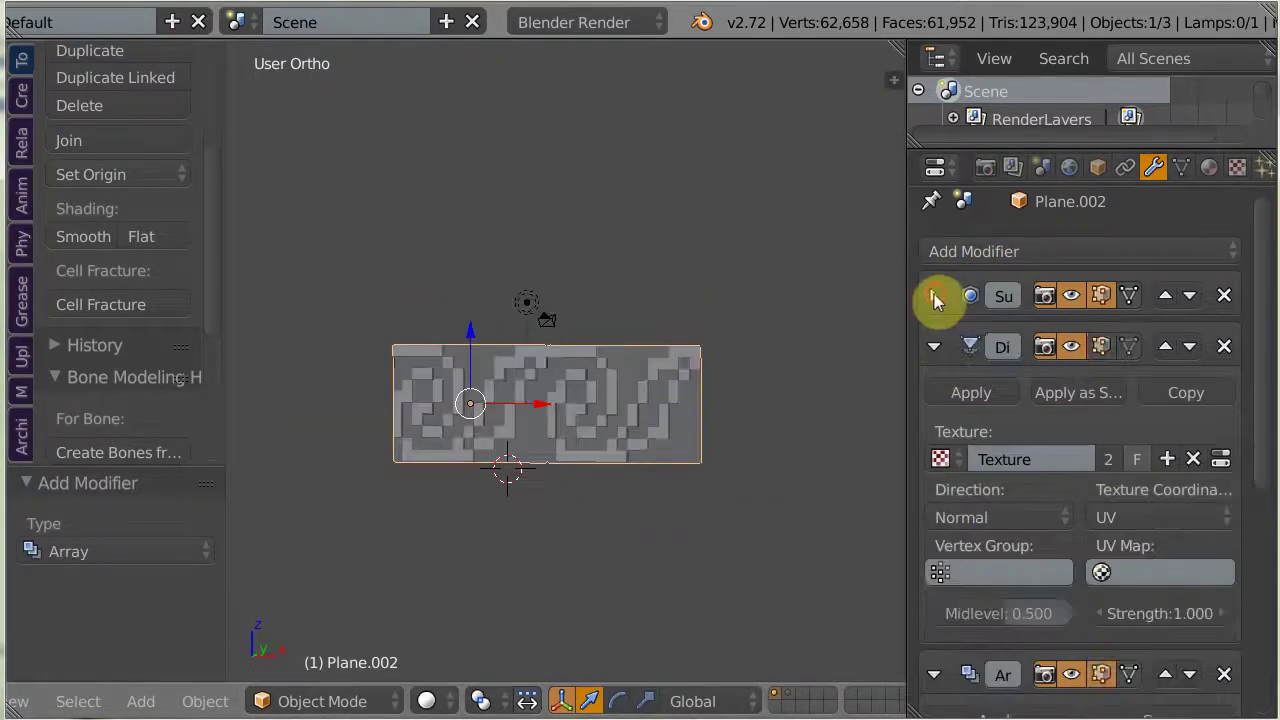
pyautogui.click(933, 346)
pyautogui.click(1227, 512)
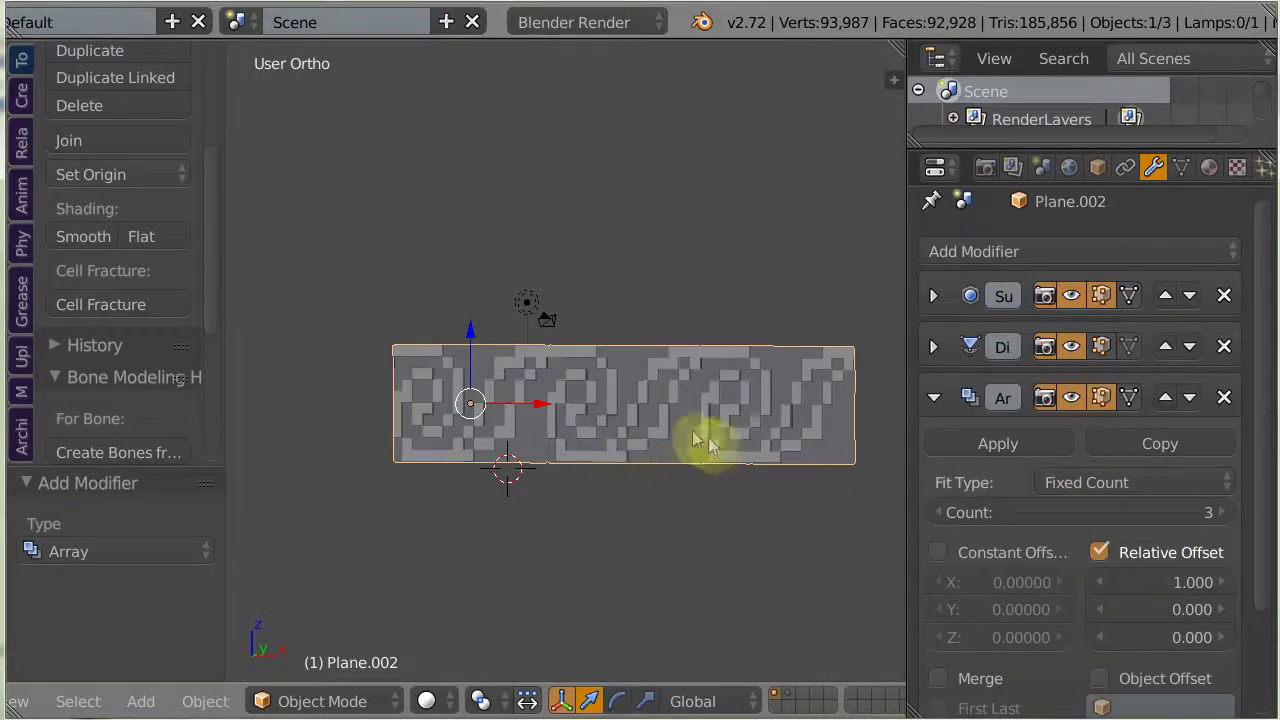
pyautogui.click(1222, 511)
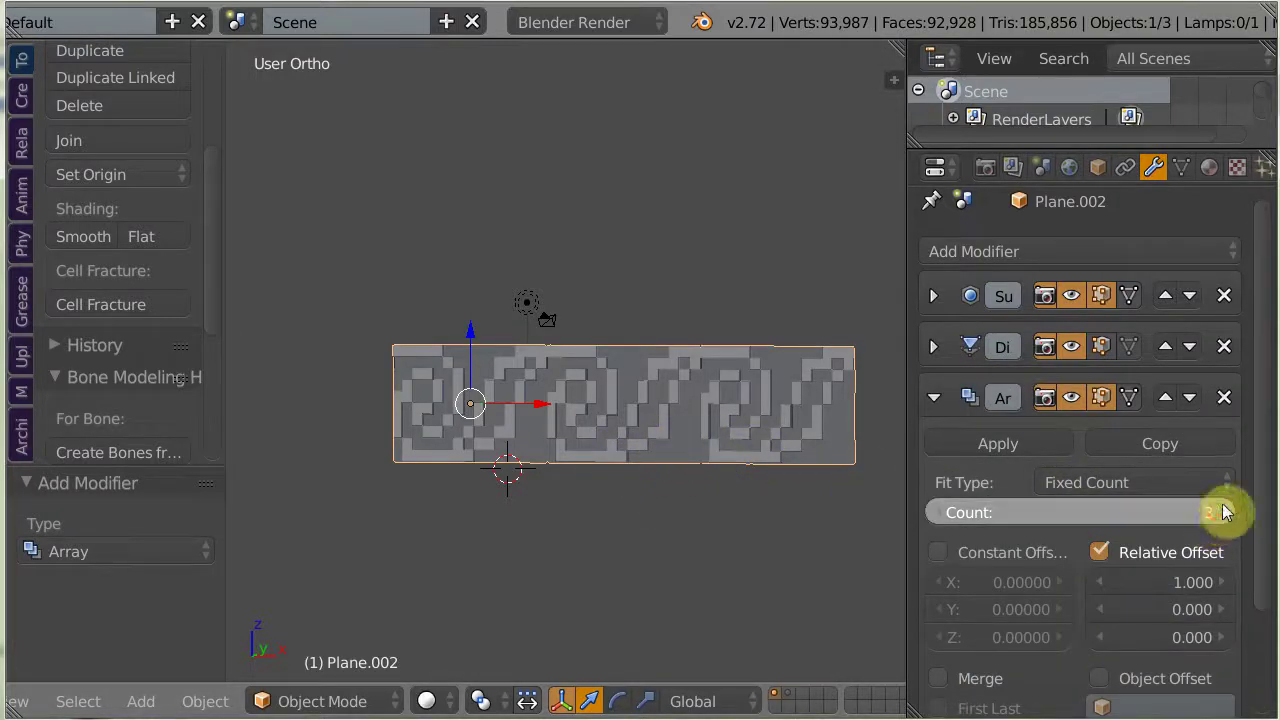
pyautogui.keyDown('shift'); pyautogui.moveTo(598, 480); pyautogui.dragTo(603, 382, button='middle'); pyautogui.keyUp('shift')
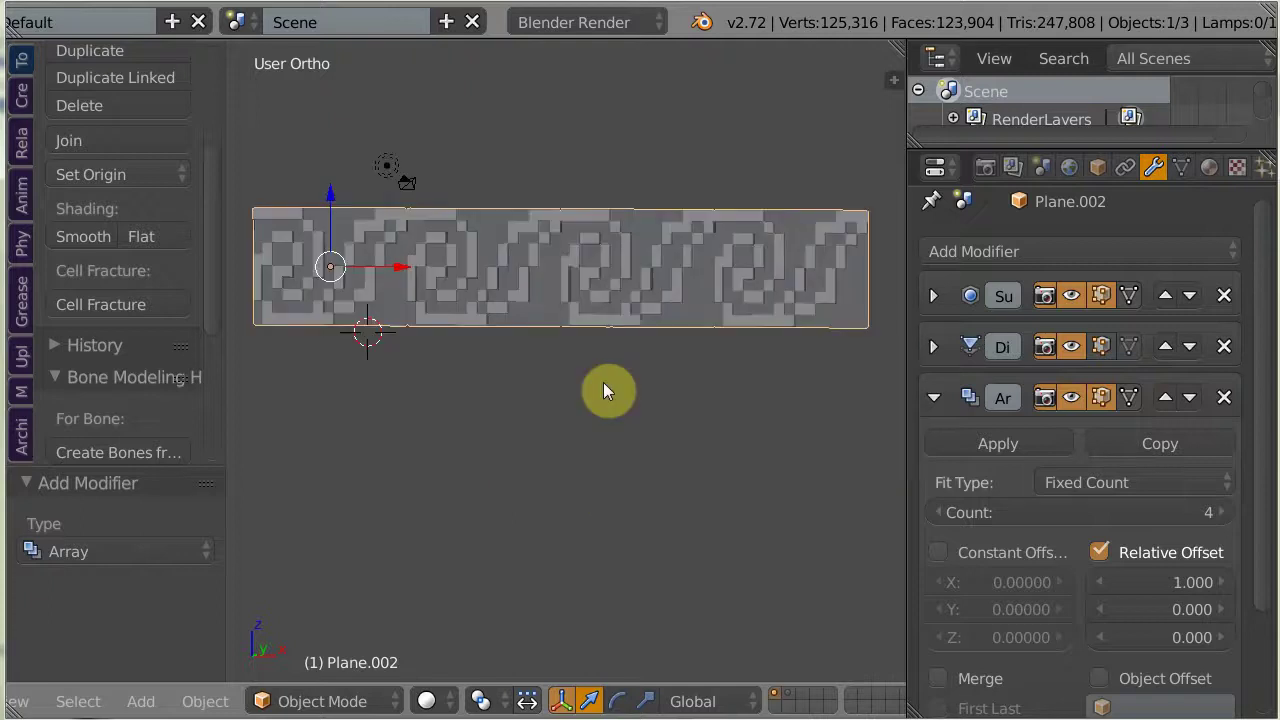